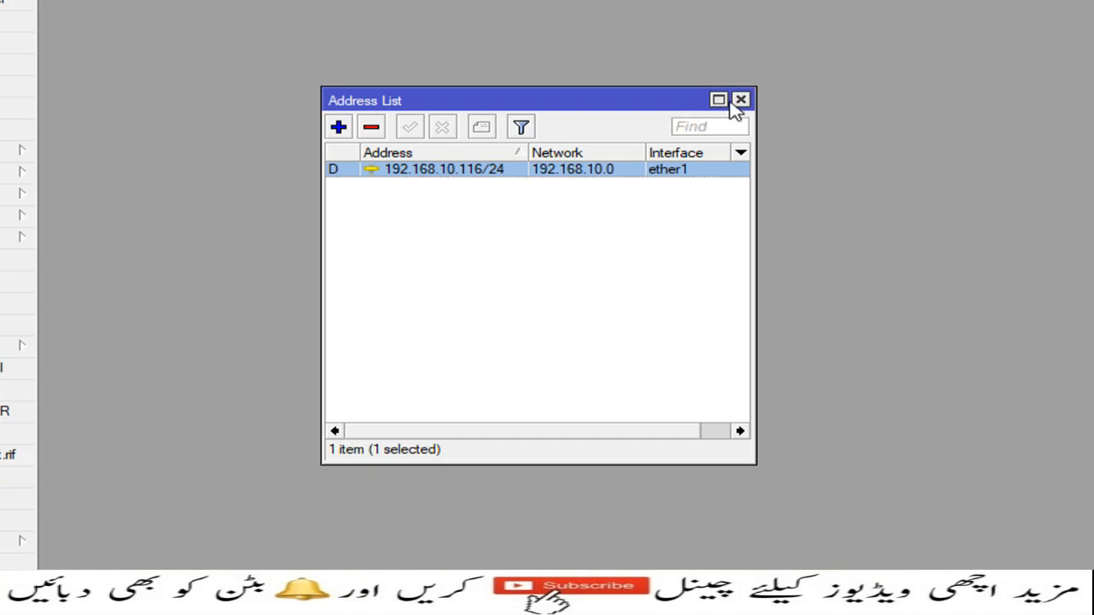
Close the address list and check the DHCP client entry for ether1.
{"action": "left_click", "coordinate": [740, 99]}
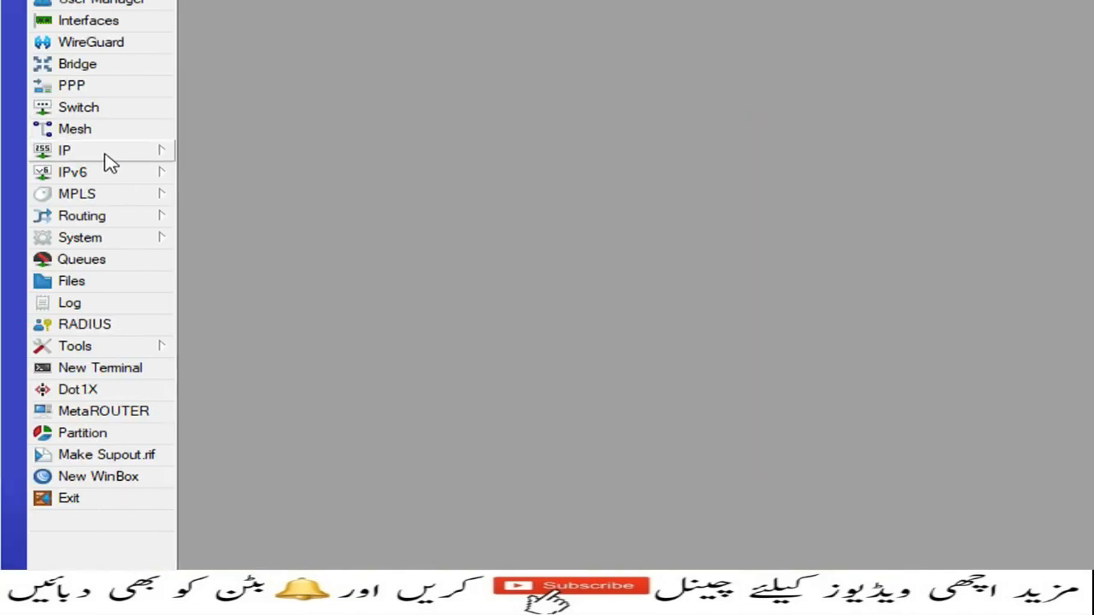
{"action": "left_click", "coordinate": [104, 156]}
{"action": "left_click", "coordinate": [288, 221]}
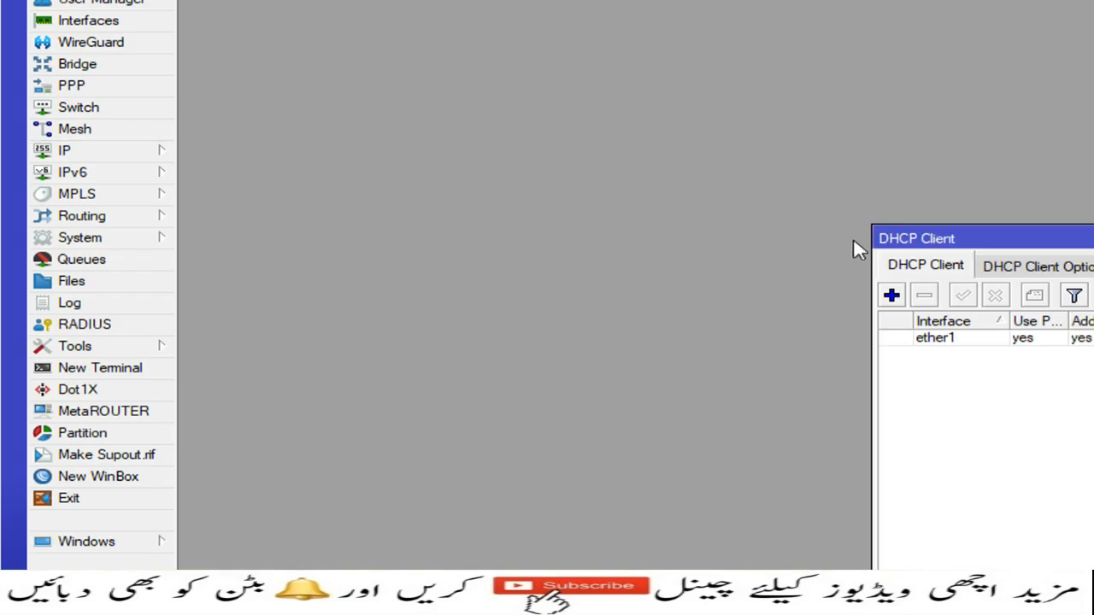
{"action": "left_click_drag", "start_coordinate": [928, 239], "coordinate": [400, 128]}
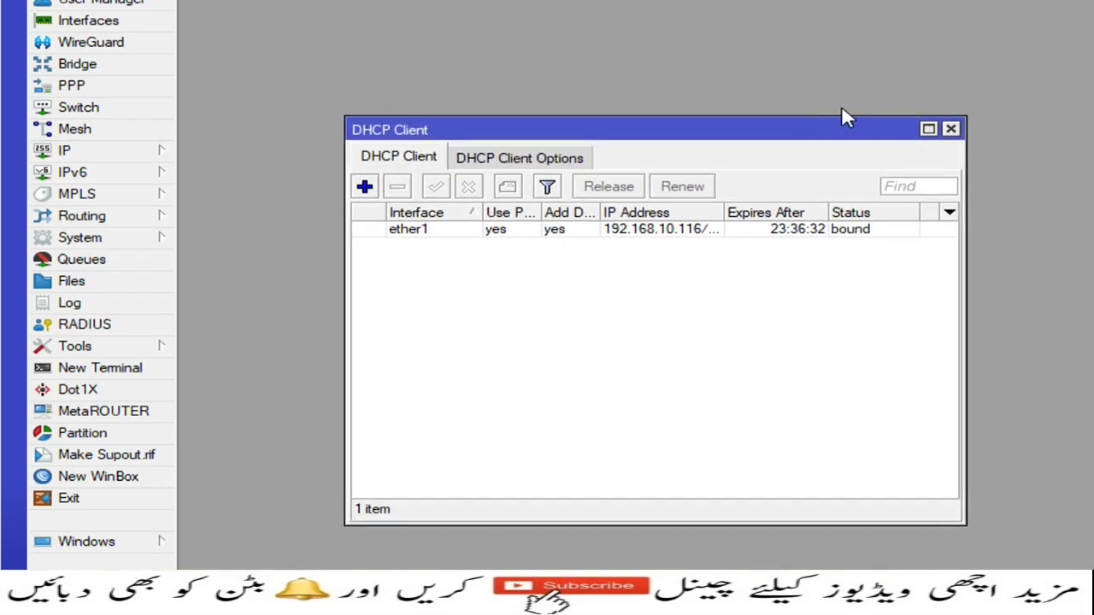
{"action": "left_click", "coordinate": [940, 128]}
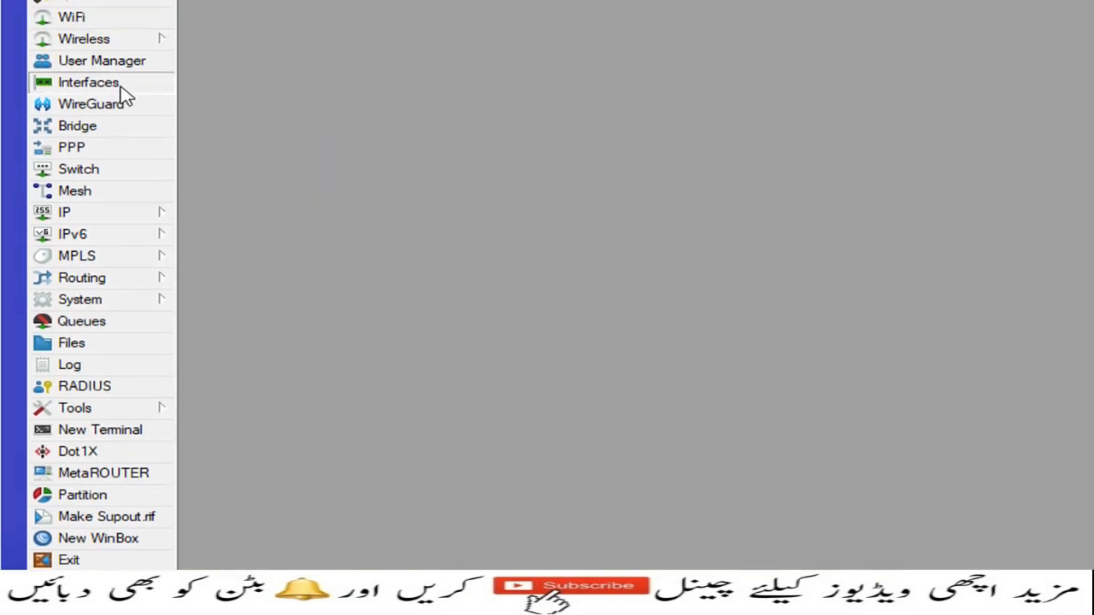
Open the list of the router's interfaces and select the WAN port ether1.
{"action": "left_click", "coordinate": [123, 74]}
{"action": "left_click_drag", "start_coordinate": [361, 127], "coordinate": [350, 112]}
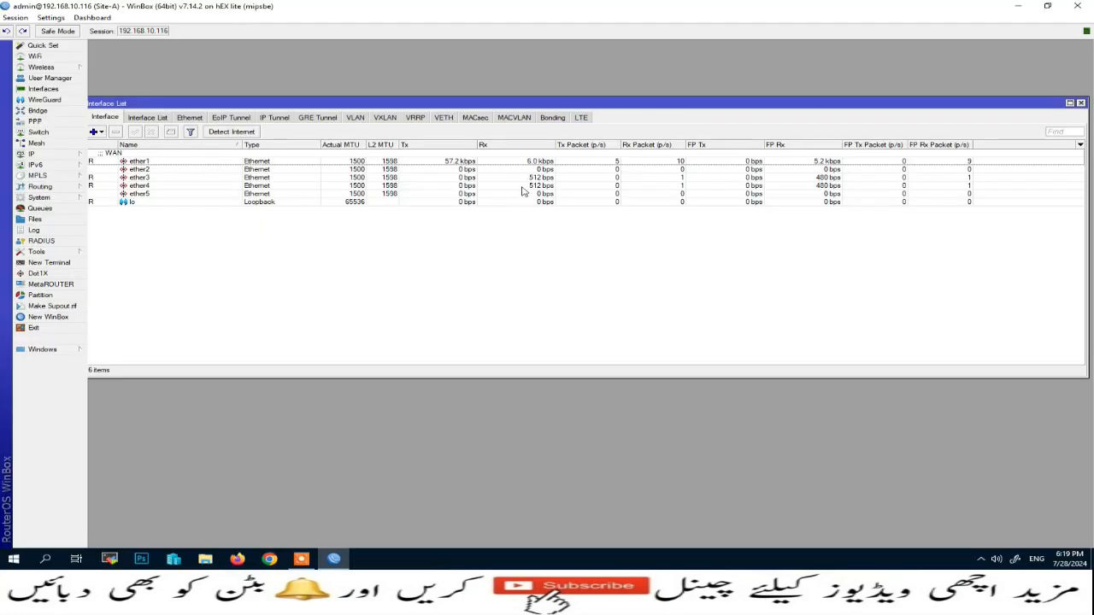
{"action": "left_click", "coordinate": [279, 228]}
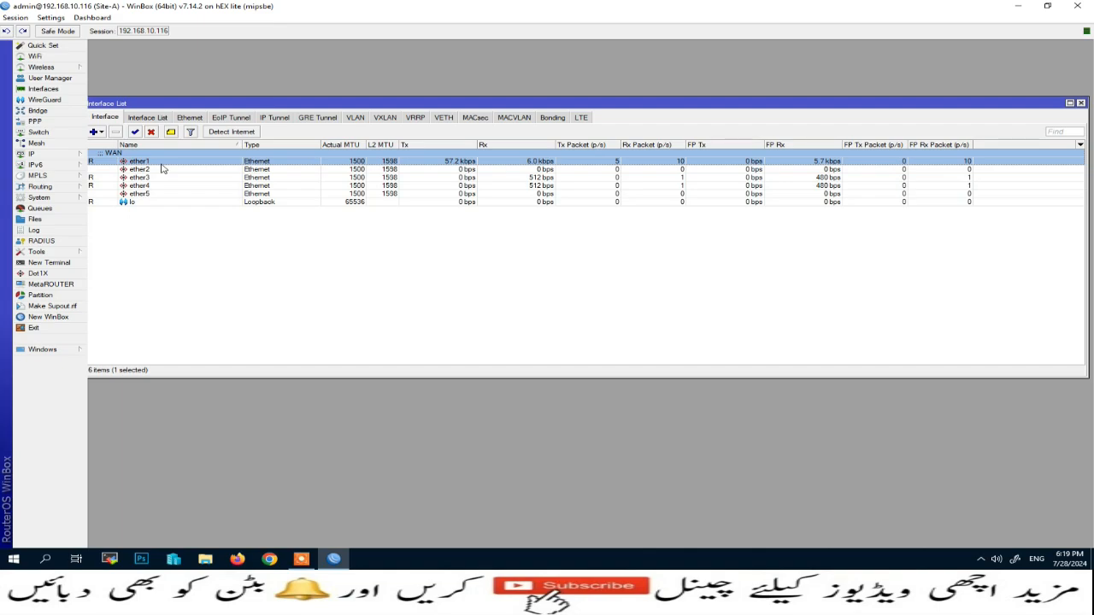
Start a new NAT rule in the IP firewall with the srcnat chain.
{"action": "left_click", "coordinate": [47, 156]}
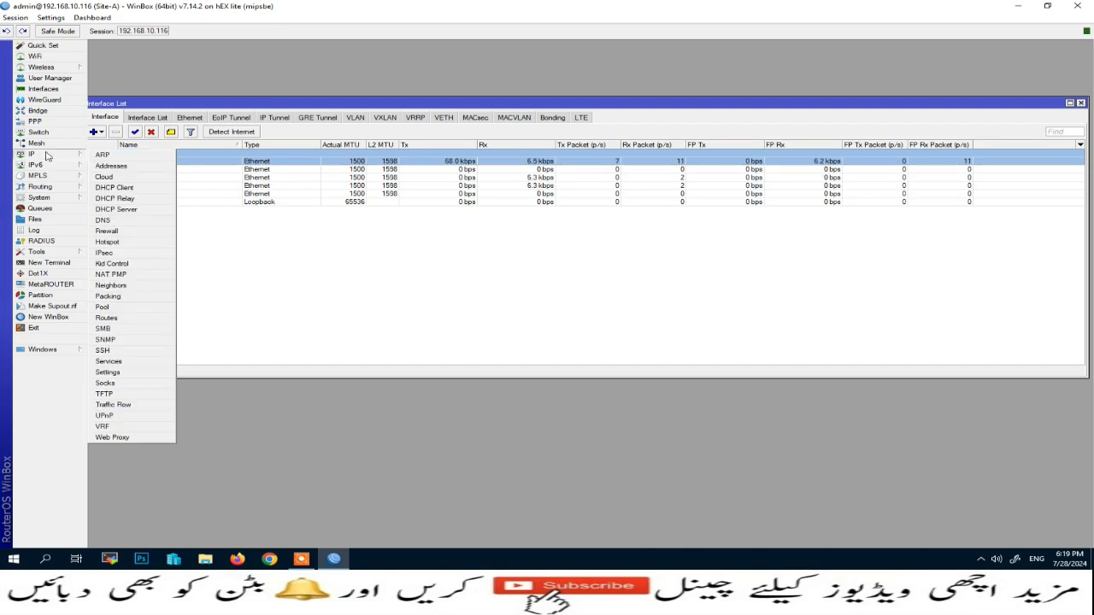
{"action": "left_click", "coordinate": [145, 233]}
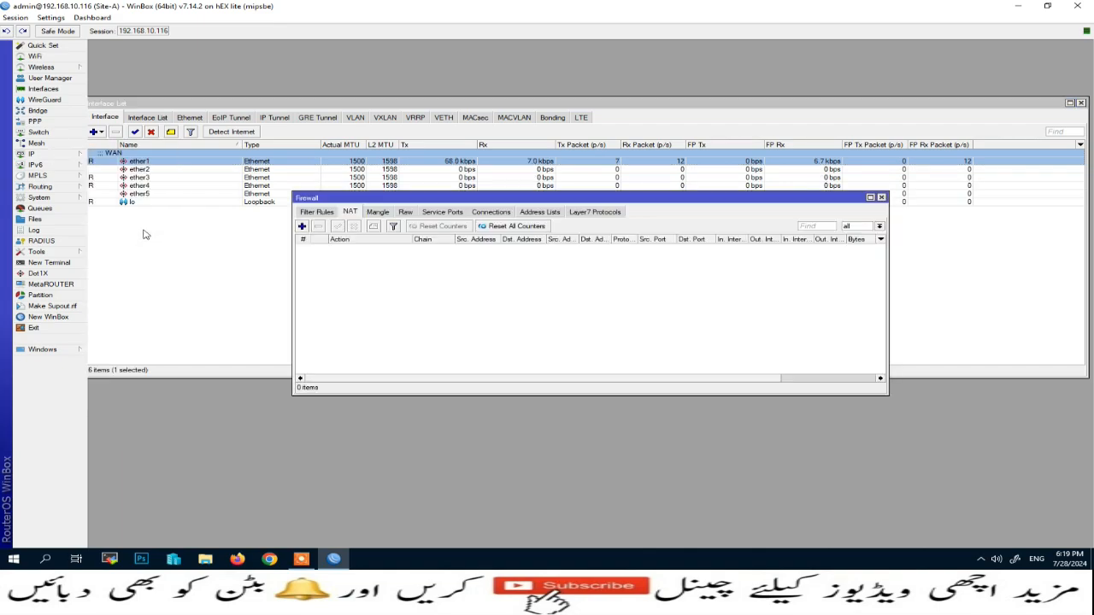
{"action": "left_click", "coordinate": [322, 213]}
{"action": "left_click", "coordinate": [349, 213]}
{"action": "left_click", "coordinate": [301, 227]}
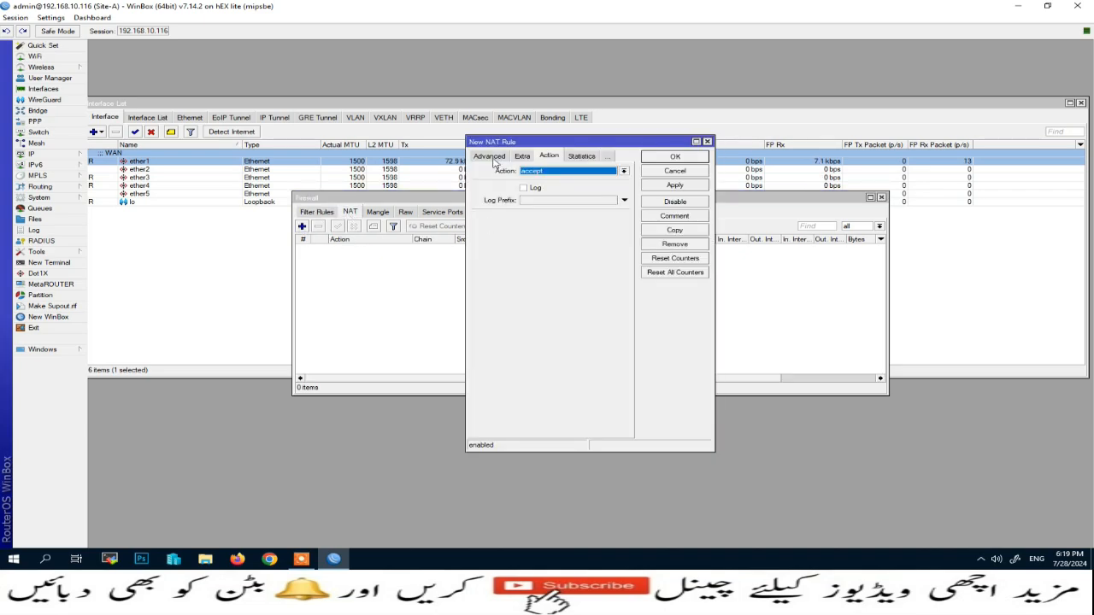
{"action": "left_click", "coordinate": [493, 160]}
{"action": "left_click", "coordinate": [484, 157]}
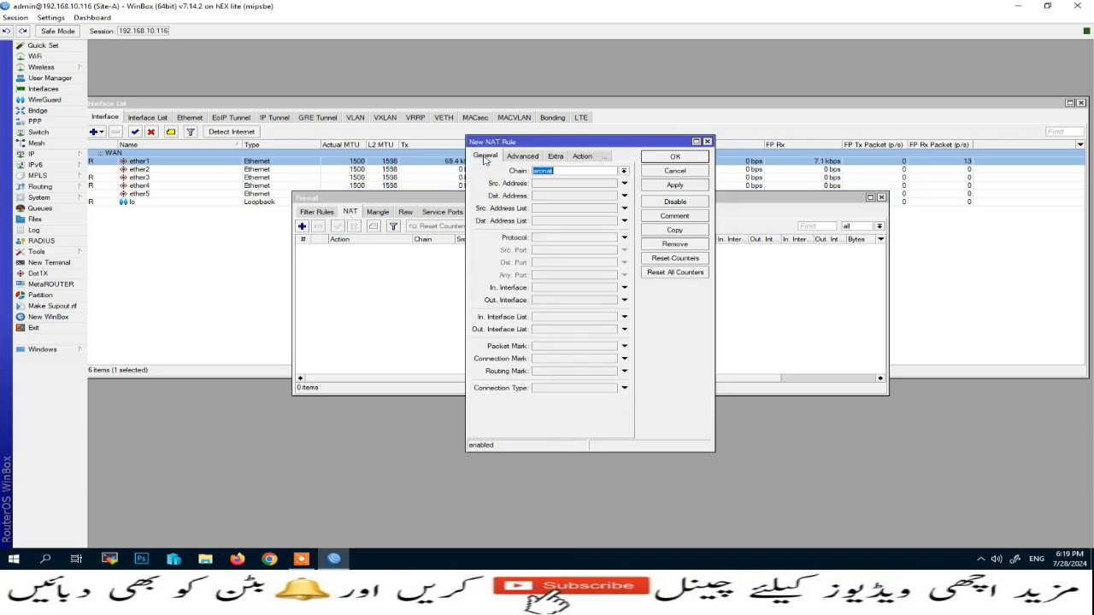
Set the new NAT rule's action to masquerade, save the rule and close the firewall window.
{"action": "left_click", "coordinate": [582, 156]}
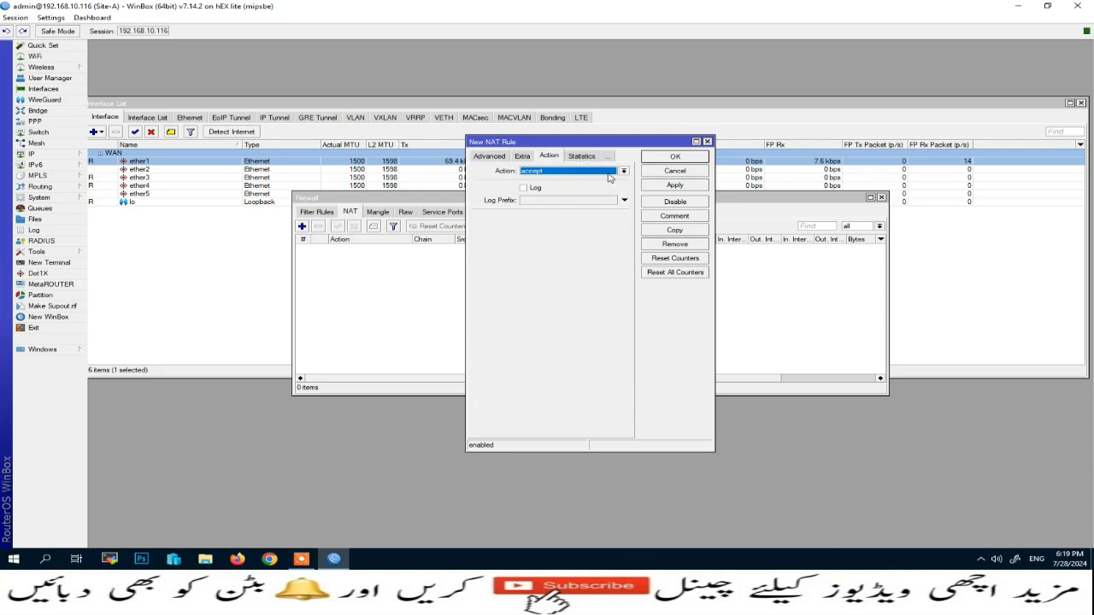
{"action": "left_click", "coordinate": [625, 172]}
{"action": "left_click", "coordinate": [574, 231]}
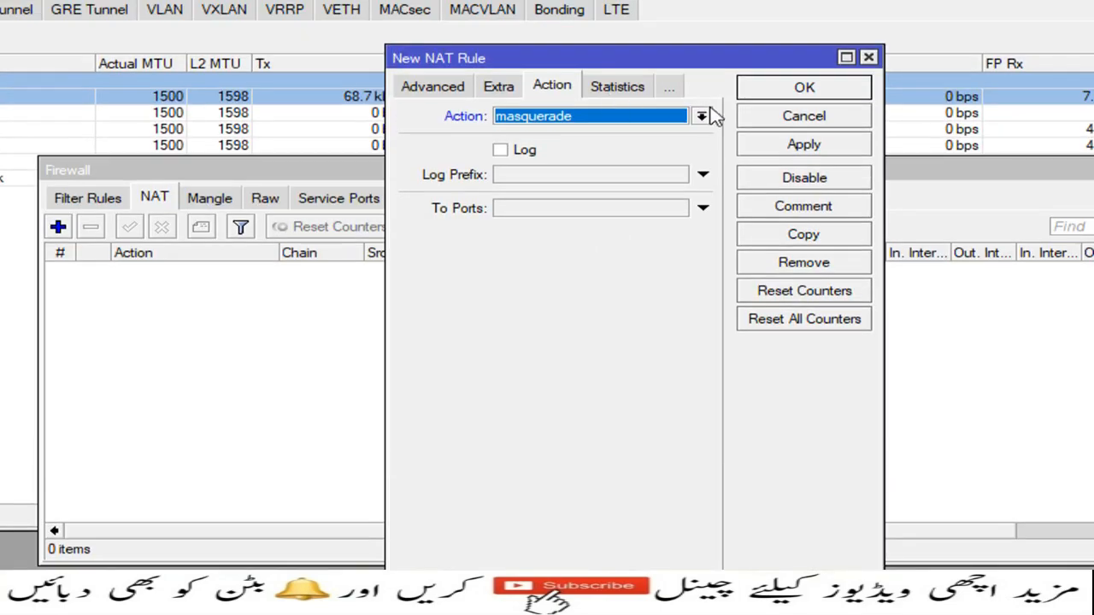
{"action": "left_click", "coordinate": [769, 151]}
{"action": "left_click", "coordinate": [773, 96]}
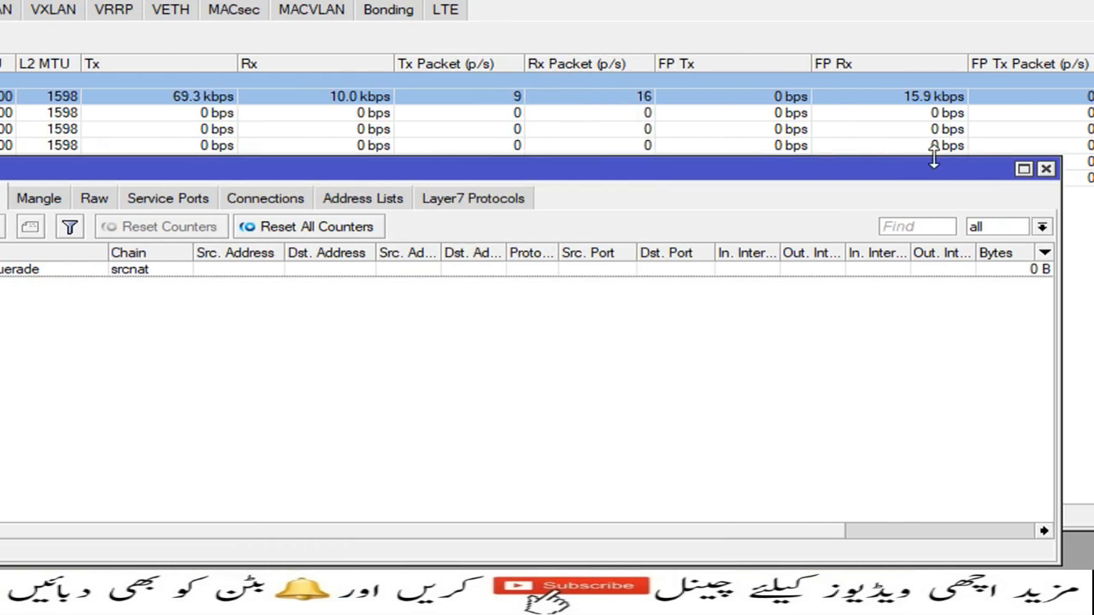
{"action": "left_click", "coordinate": [1045, 169]}
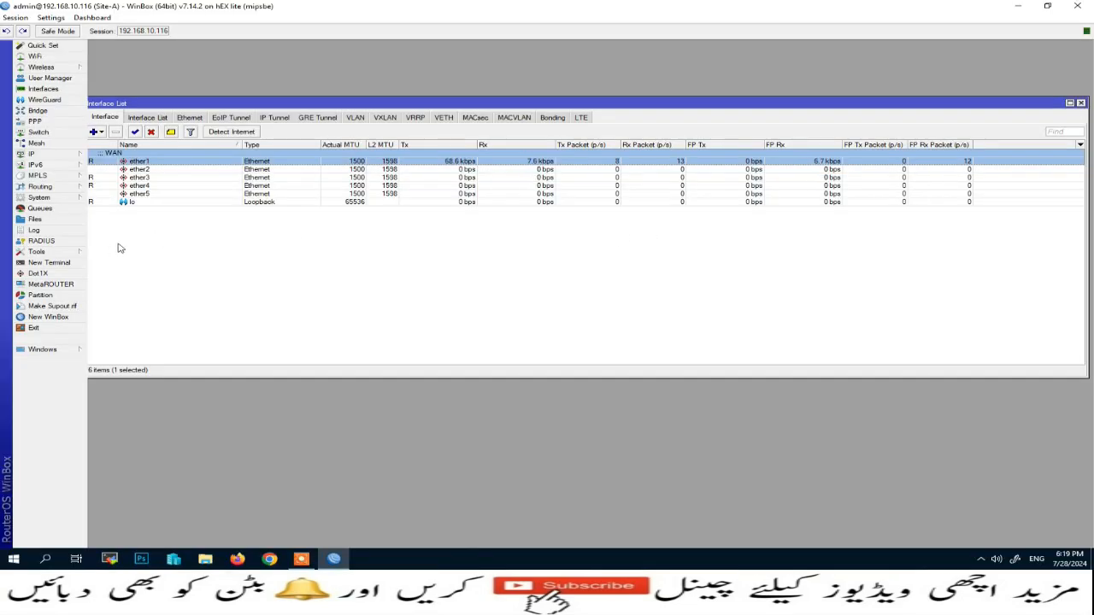
Rename the ether3 interface as "ether3 Bonding-1", copying the "Bonding-1" suffix for reuse.
{"action": "left_click", "coordinate": [161, 177]}
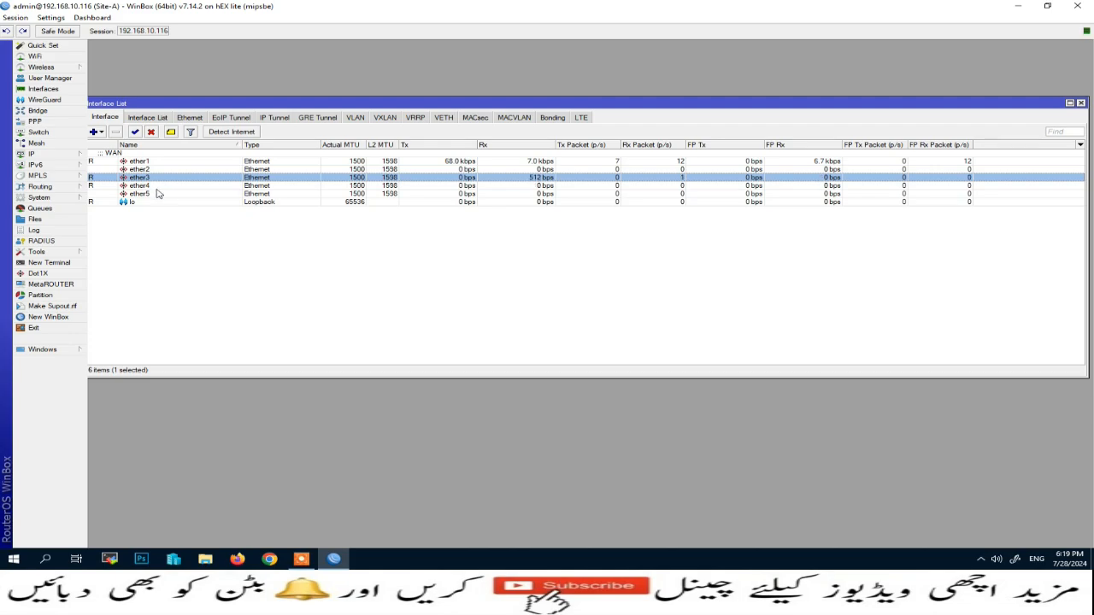
{"action": "left_click", "coordinate": [161, 186]}
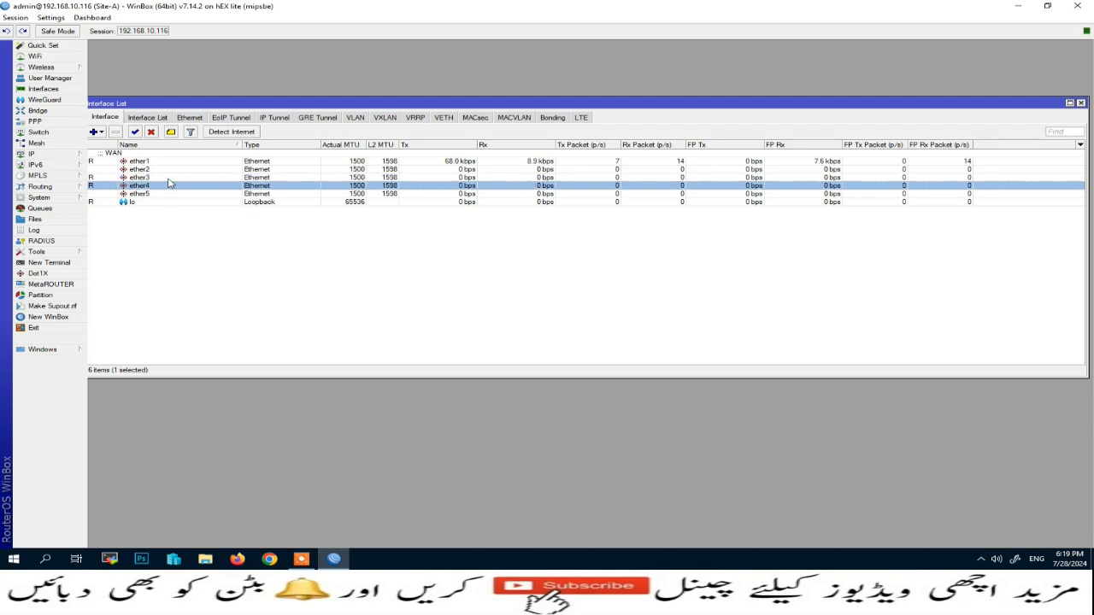
{"action": "double_click", "coordinate": [169, 178]}
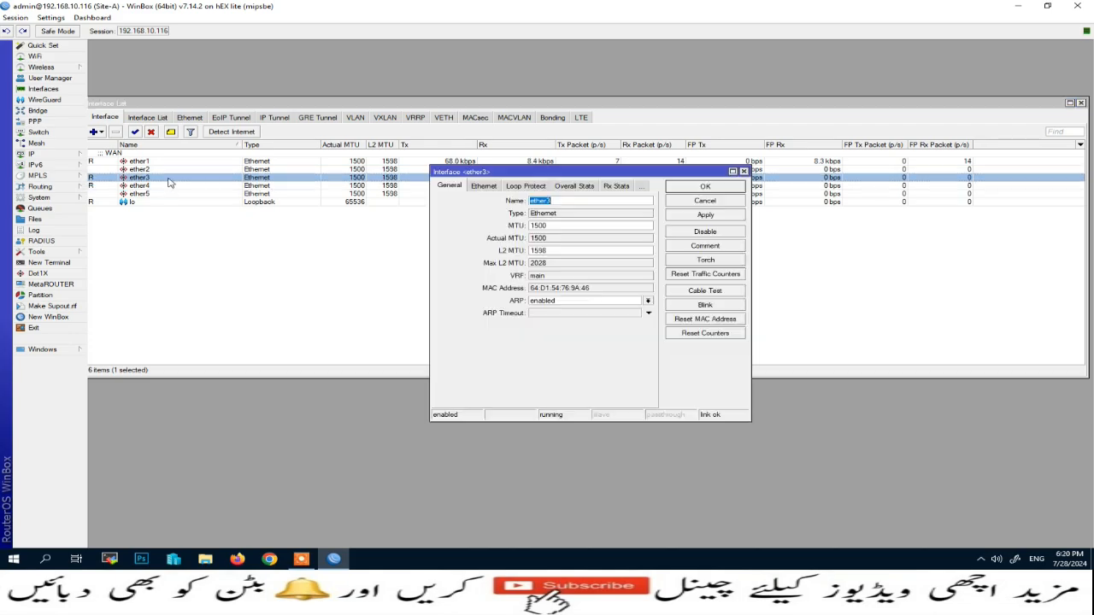
{"action": "left_click_drag", "start_coordinate": [604, 174], "coordinate": [488, 172]}
{"action": "left_click", "coordinate": [472, 202]}
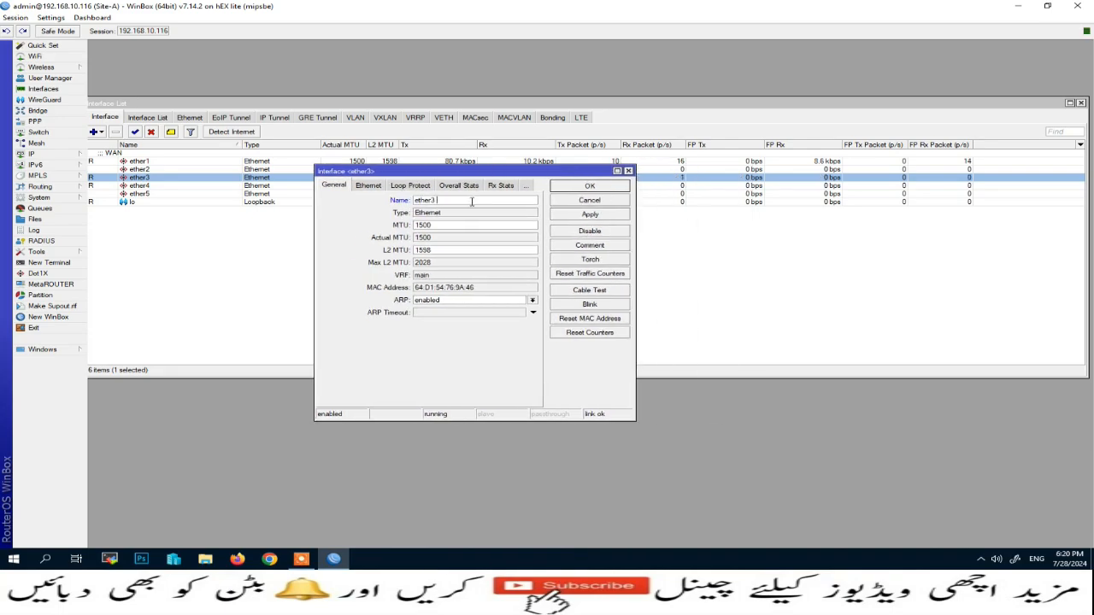
{"action": "type", "text": "Bonding-1"}
{"action": "left_click_drag", "start_coordinate": [438, 200], "coordinate": [480, 199]}
{"action": "key", "text": "ctrl+c"}
{"action": "left_click", "coordinate": [589, 186]}
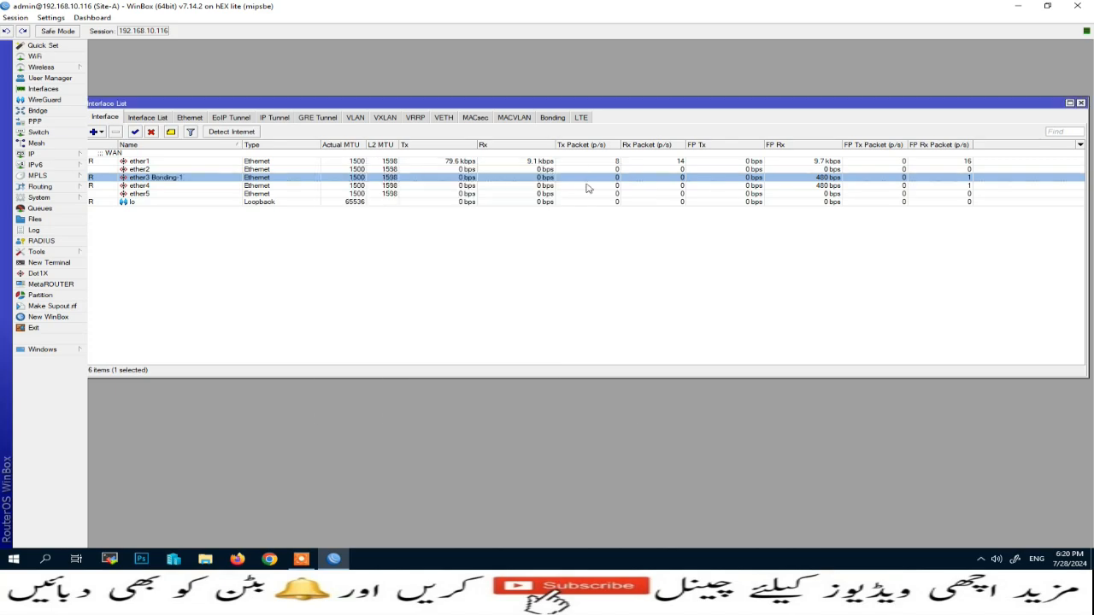
Rename the ether4 interface as "ether4 Bonding-1" using the copied suffix.
{"action": "double_click", "coordinate": [188, 186]}
{"action": "left_click", "coordinate": [485, 202]}
{"action": "key", "text": "ctrl+v"}
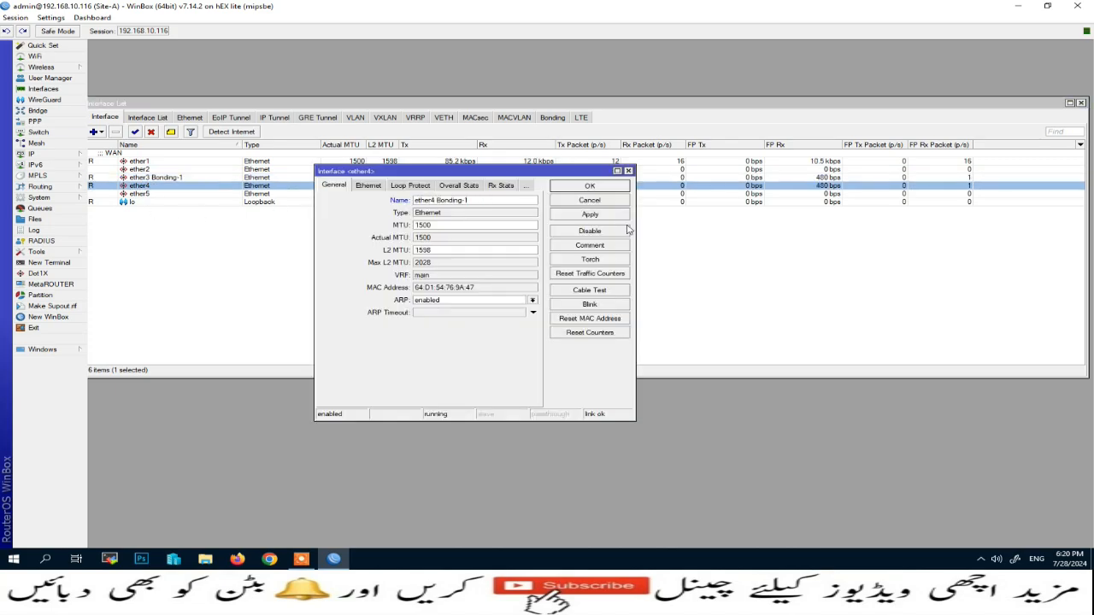
{"action": "left_click", "coordinate": [591, 186]}
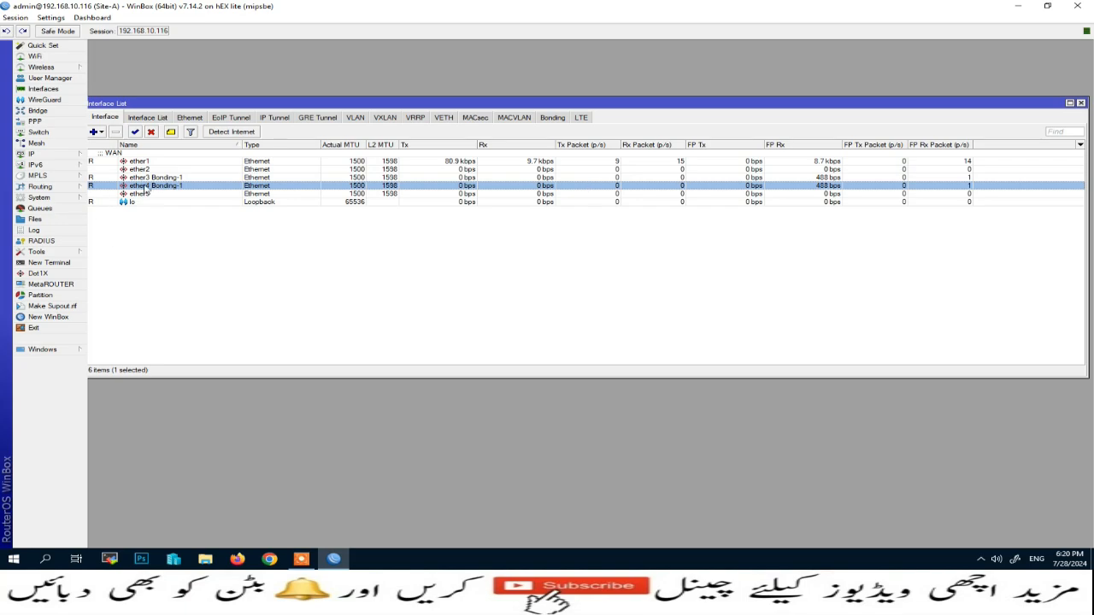
Start a new bonding interface and name it EtherChannel.
{"action": "left_click", "coordinate": [551, 118]}
{"action": "left_click", "coordinate": [94, 132]}
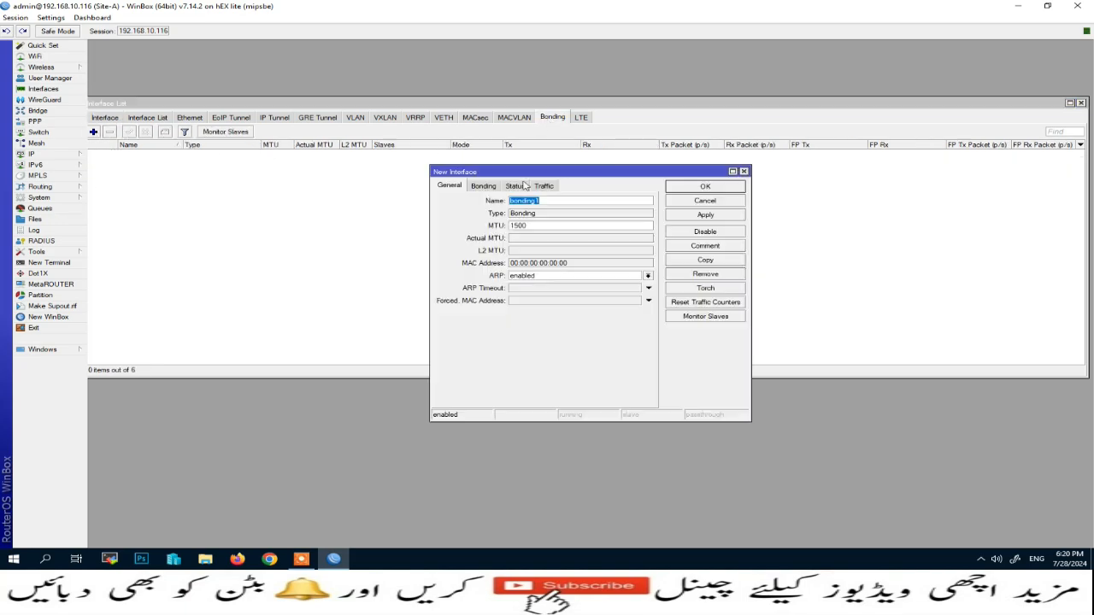
{"action": "type", "text": "EtherChannel"}
{"action": "double_click", "coordinate": [562, 201]}
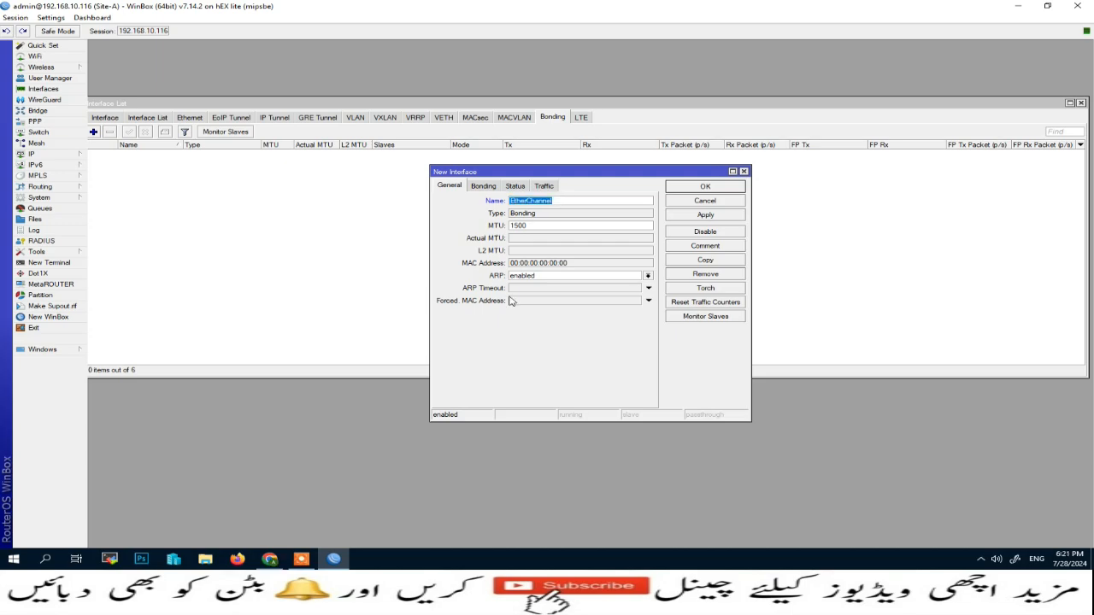
Assign ether3 Bonding-1 and ether4 Bonding-1 as slaves of the EtherChannel bond and set its mode to 802.3ad.
{"action": "left_click", "coordinate": [484, 186]}
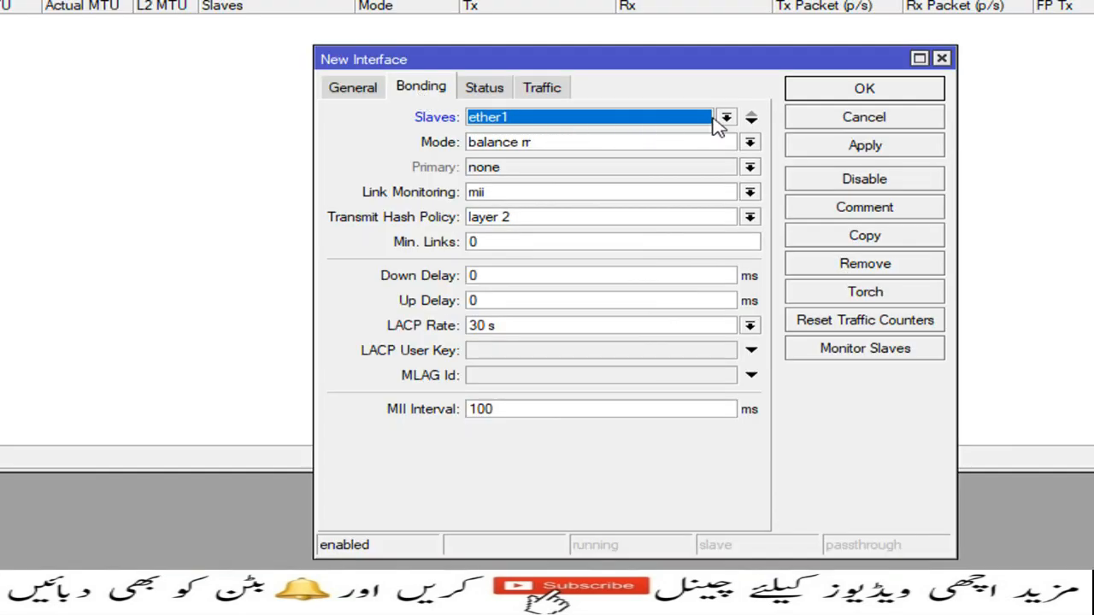
{"action": "left_click", "coordinate": [725, 117]}
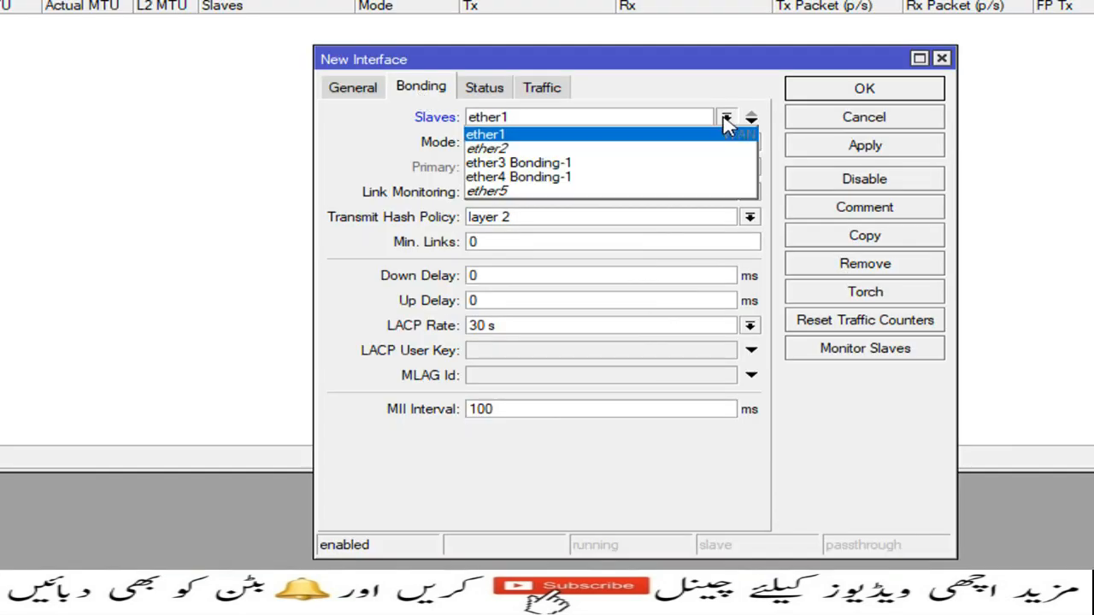
{"action": "left_click", "coordinate": [614, 167]}
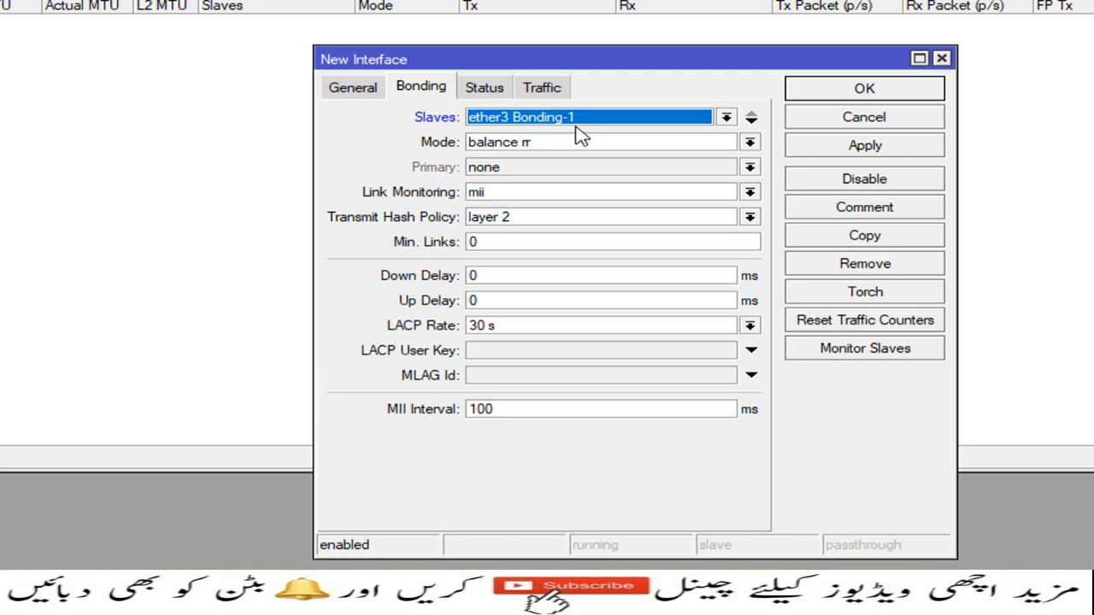
{"action": "left_click", "coordinate": [752, 119]}
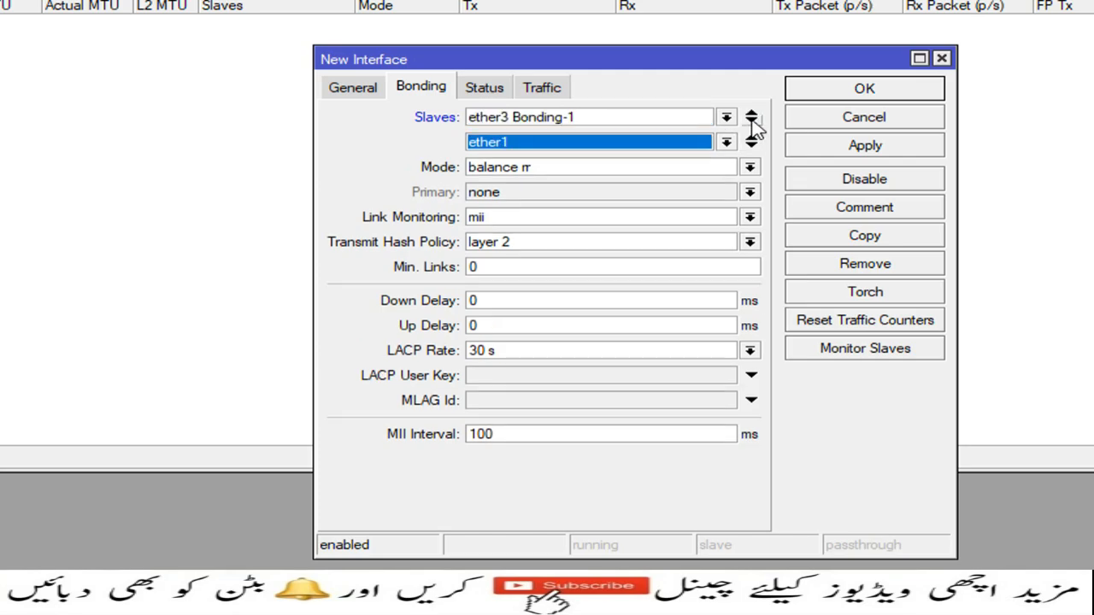
{"action": "left_click", "coordinate": [726, 142]}
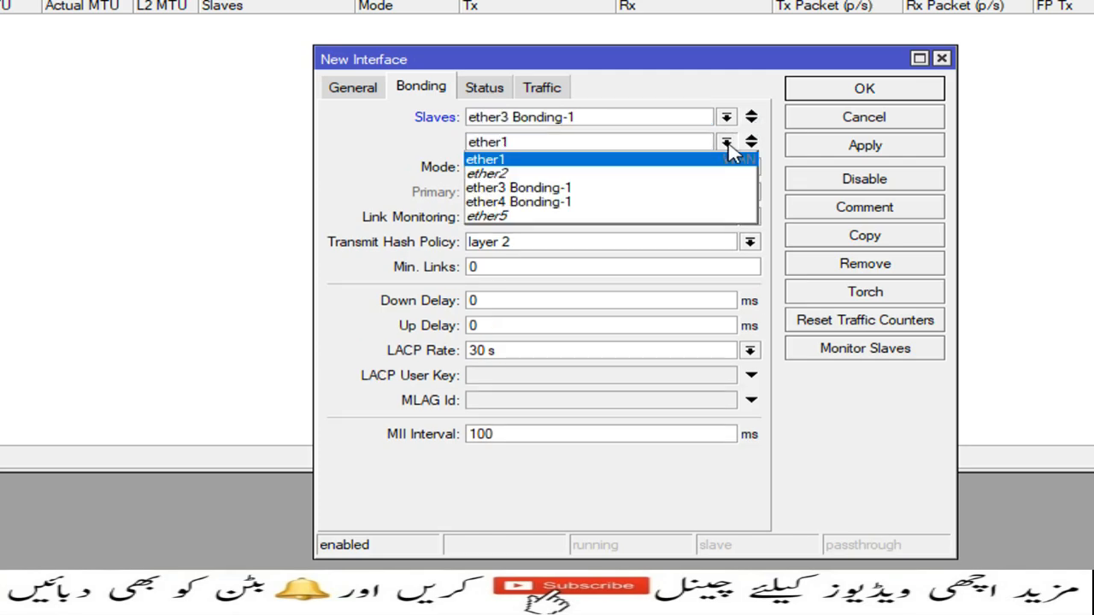
{"action": "left_click", "coordinate": [604, 202]}
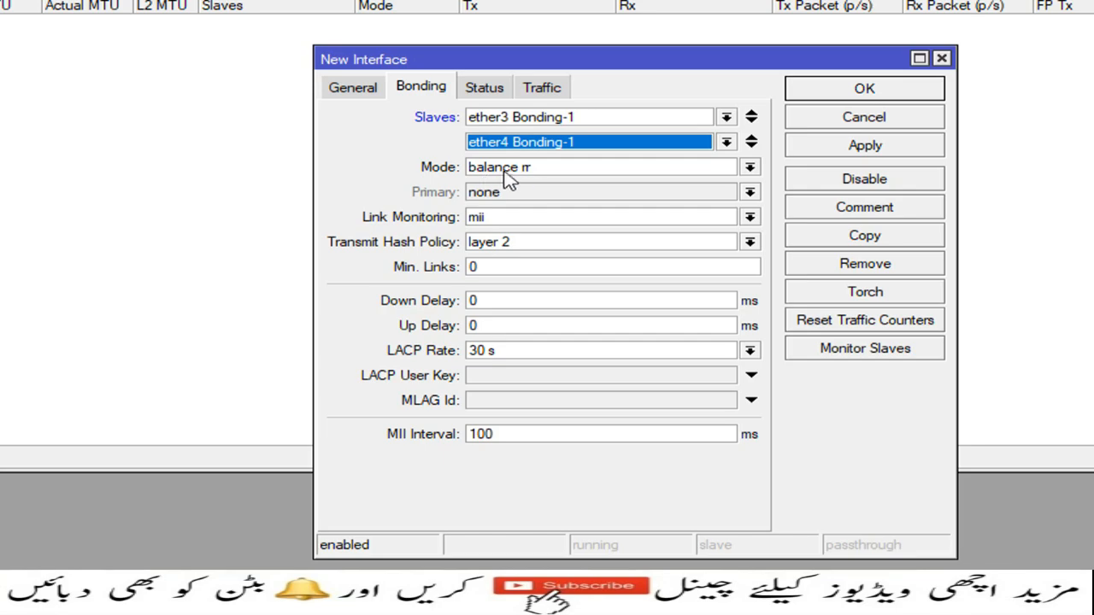
{"action": "left_click", "coordinate": [749, 168]}
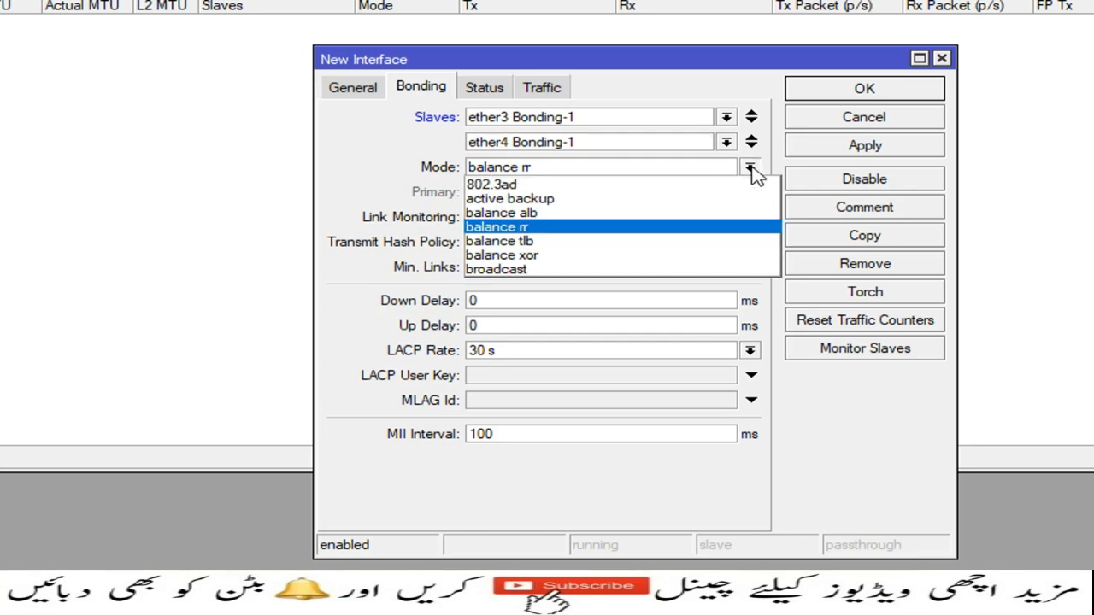
{"action": "left_click", "coordinate": [531, 187]}
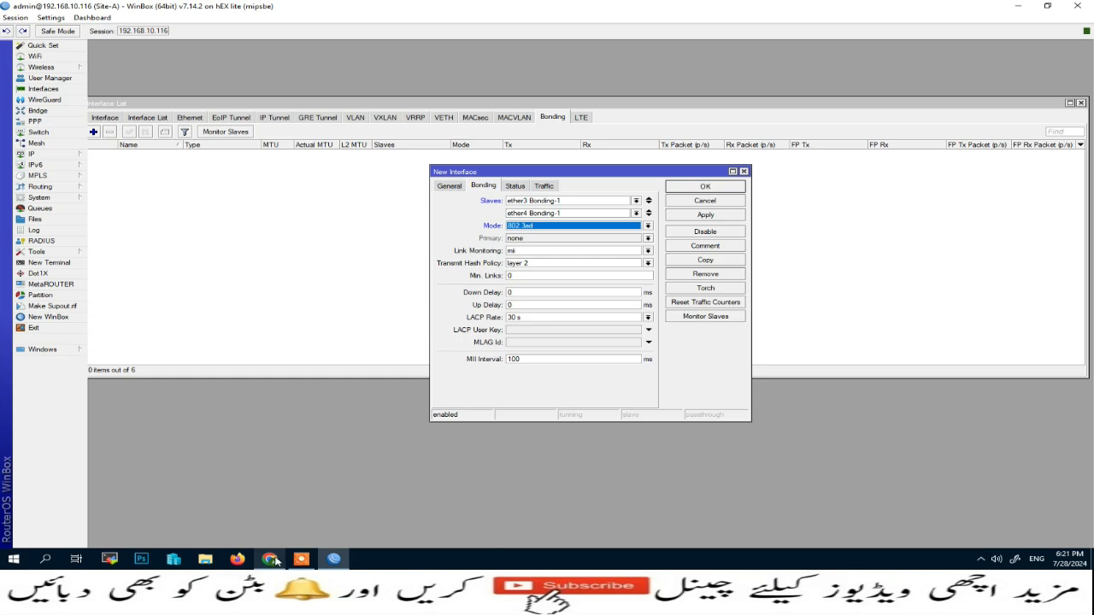
Switch to Chrome, search Google for "802.3 mikrotik mode" to read the 802.3ad definition, and return to WinBox.
{"action": "left_click", "coordinate": [272, 559]}
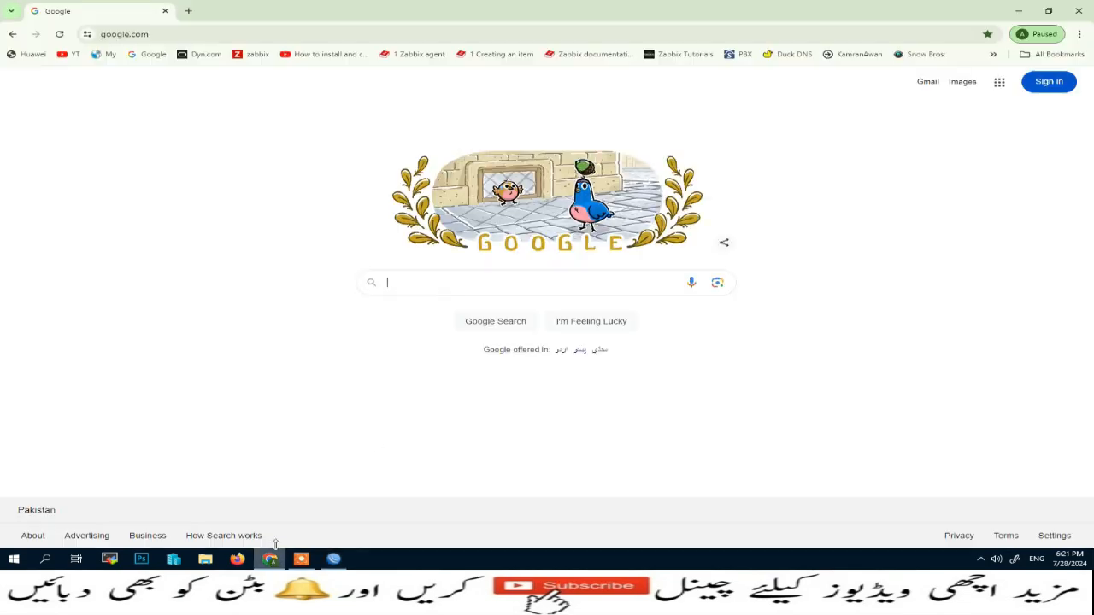
{"action": "left_click", "coordinate": [486, 286]}
{"action": "type", "text": "802"}
{"action": "key", "text": "BackSpace"}
{"action": "type", "text": ".3"}
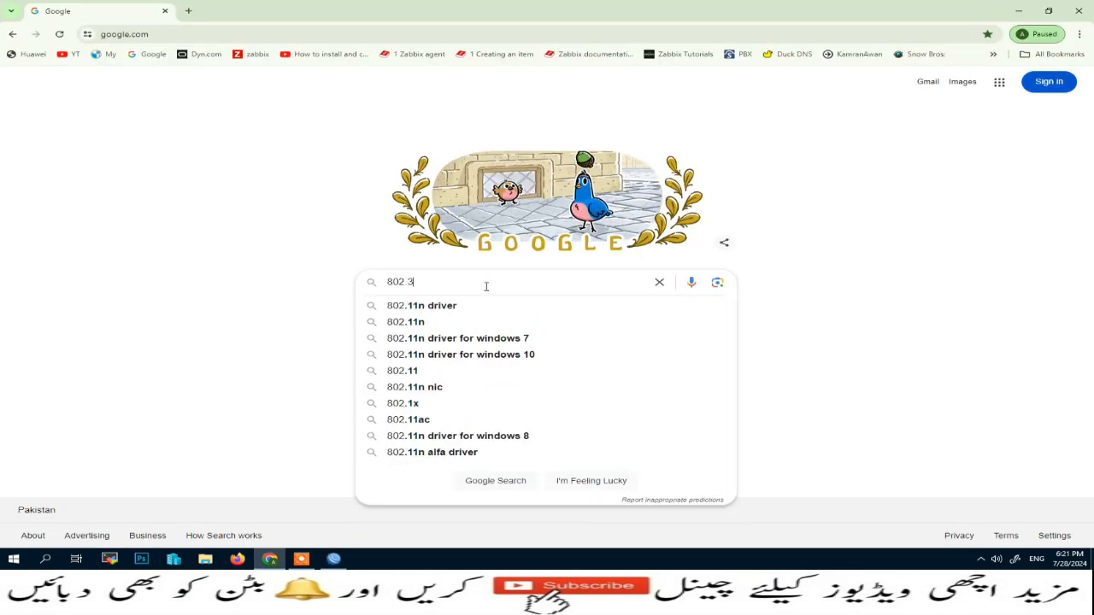
{"action": "type", "text": " mikrotik "}
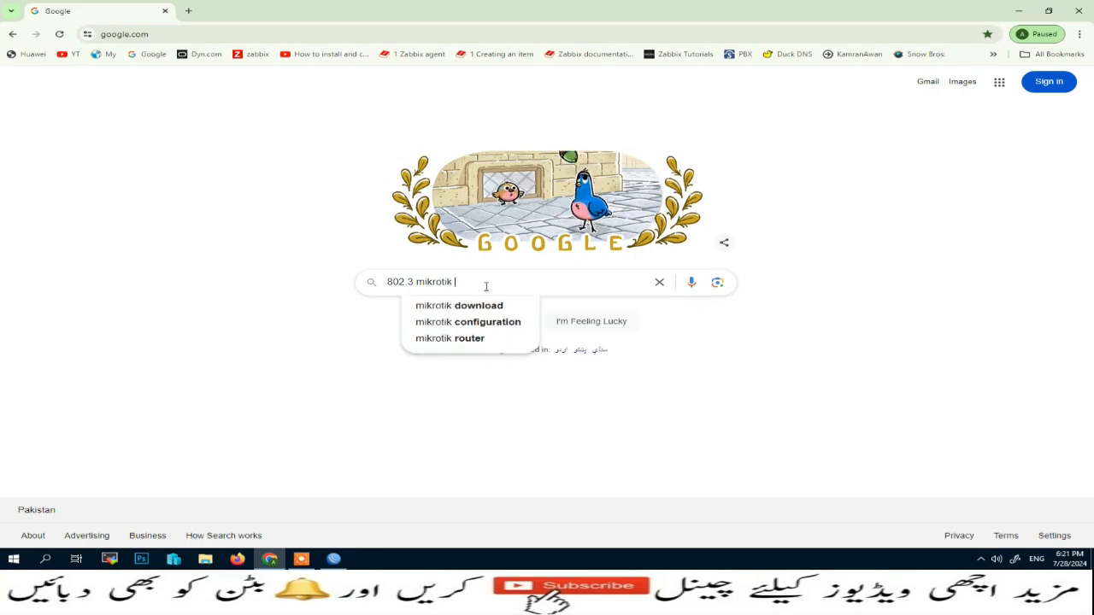
{"action": "type", "text": "mode"}
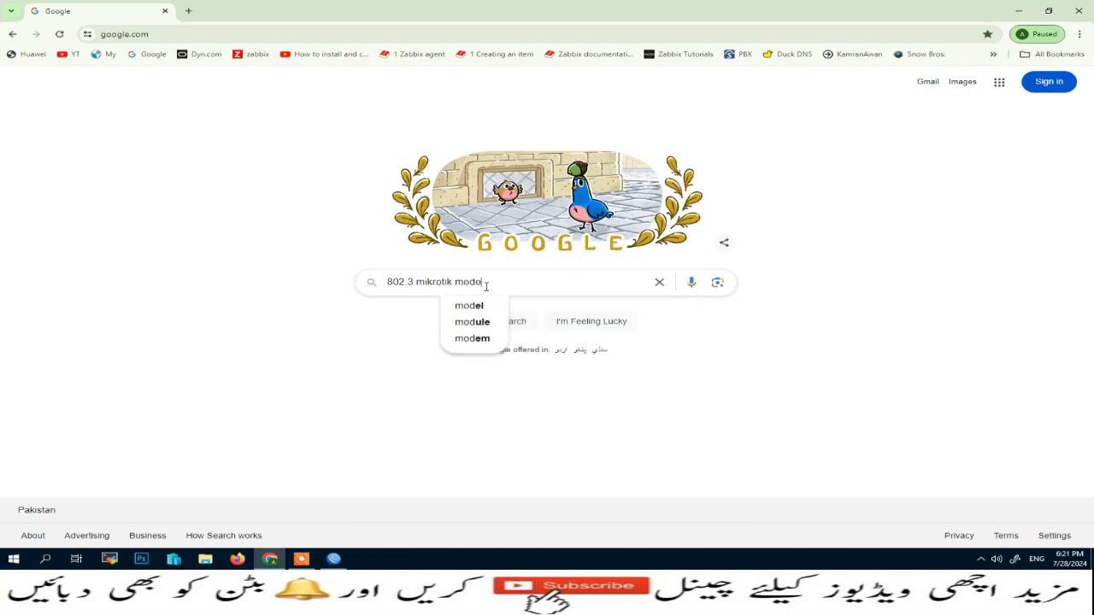
{"action": "key", "text": "Return"}
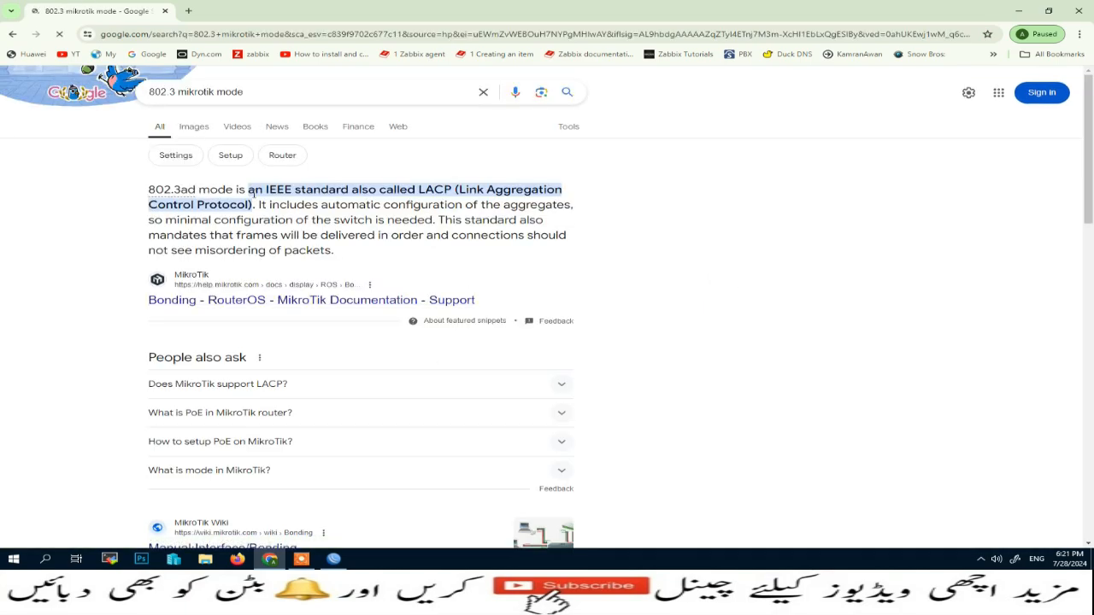
{"action": "left_click_drag", "start_coordinate": [143, 189], "coordinate": [498, 189]}
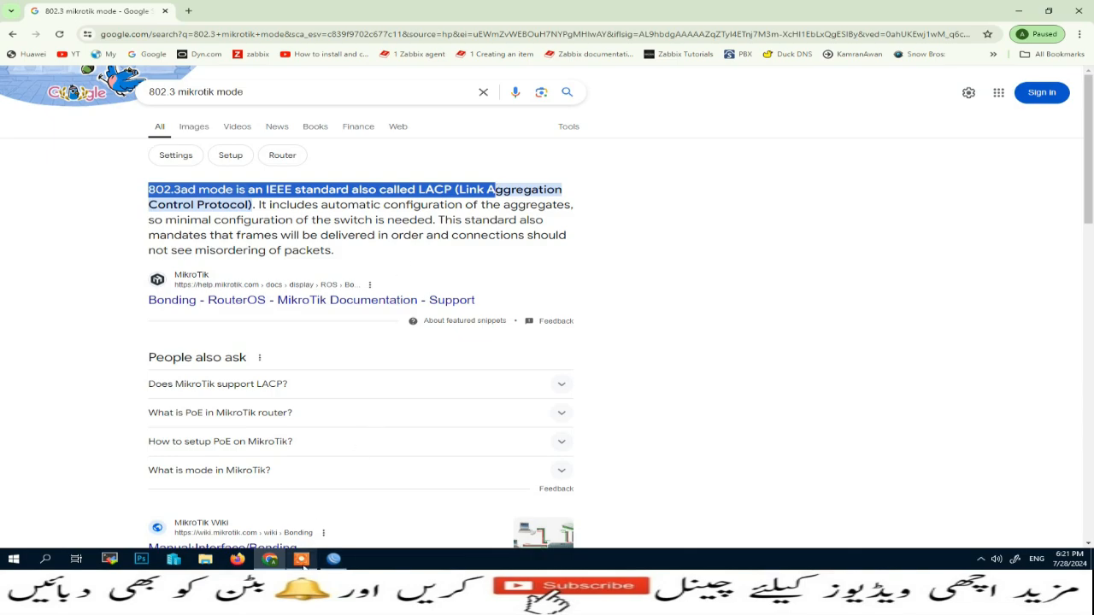
{"action": "mouse_move", "coordinate": [339, 562]}
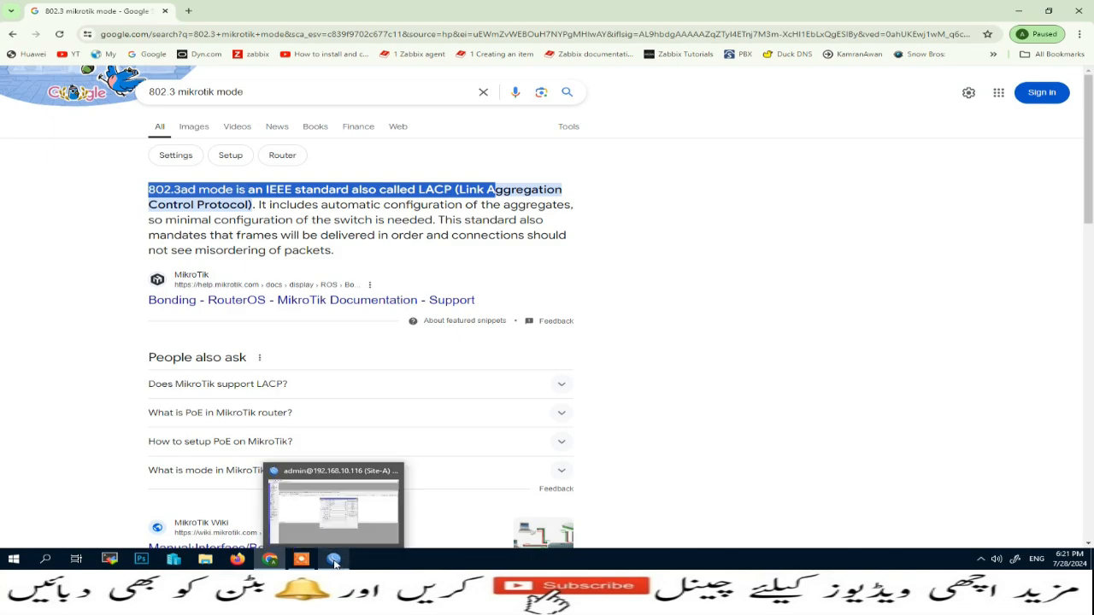
{"action": "left_click", "coordinate": [338, 562]}
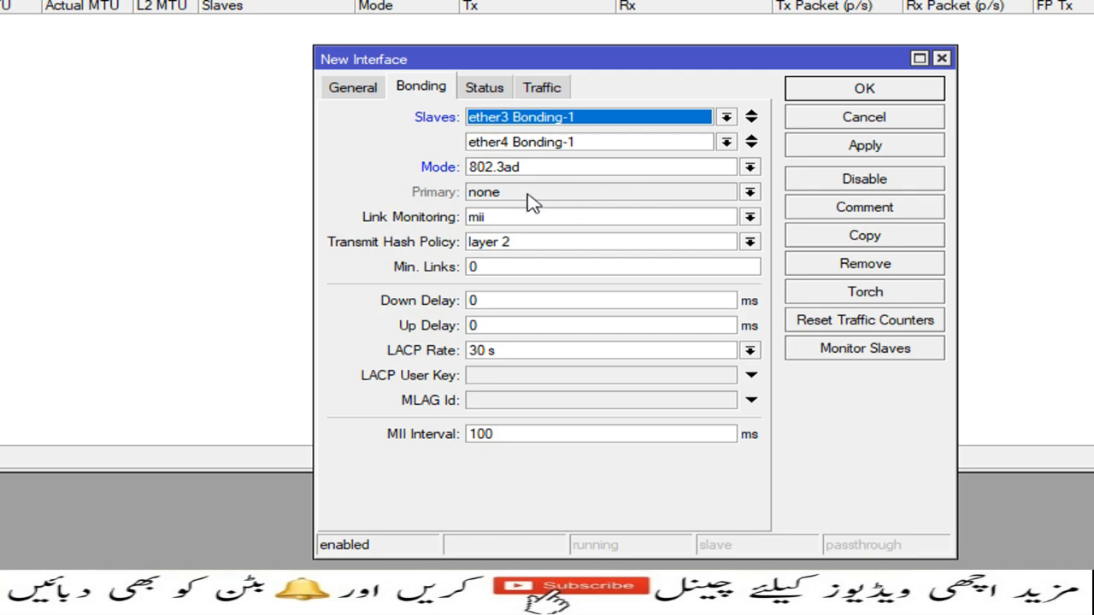
Try balance rr as the EtherChannel bond's mode and set it back to 802.3ad.
{"action": "left_click", "coordinate": [750, 170]}
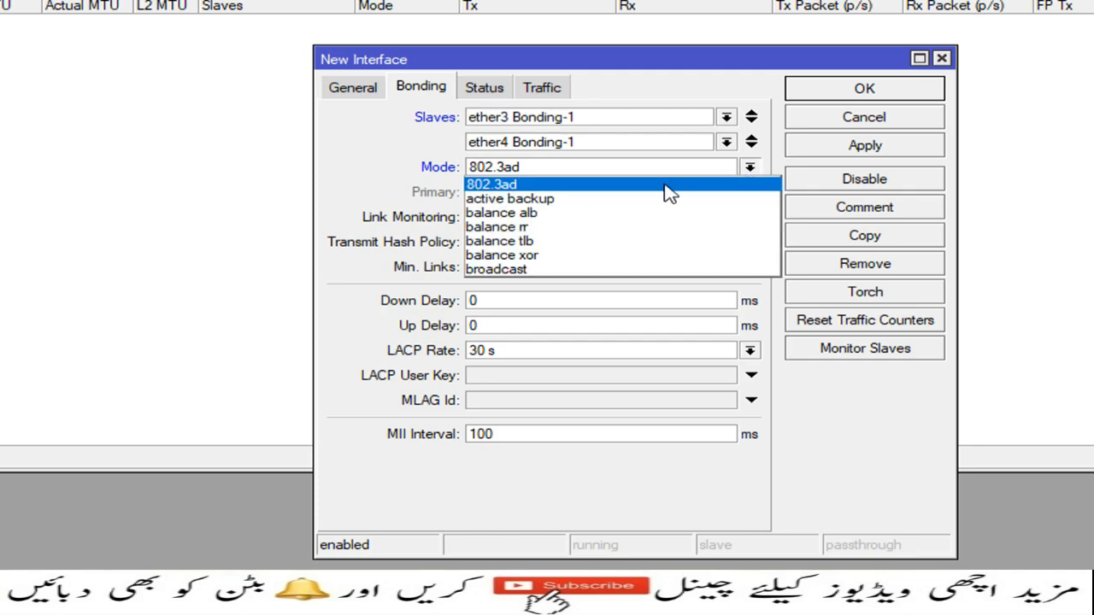
{"action": "left_click", "coordinate": [561, 227]}
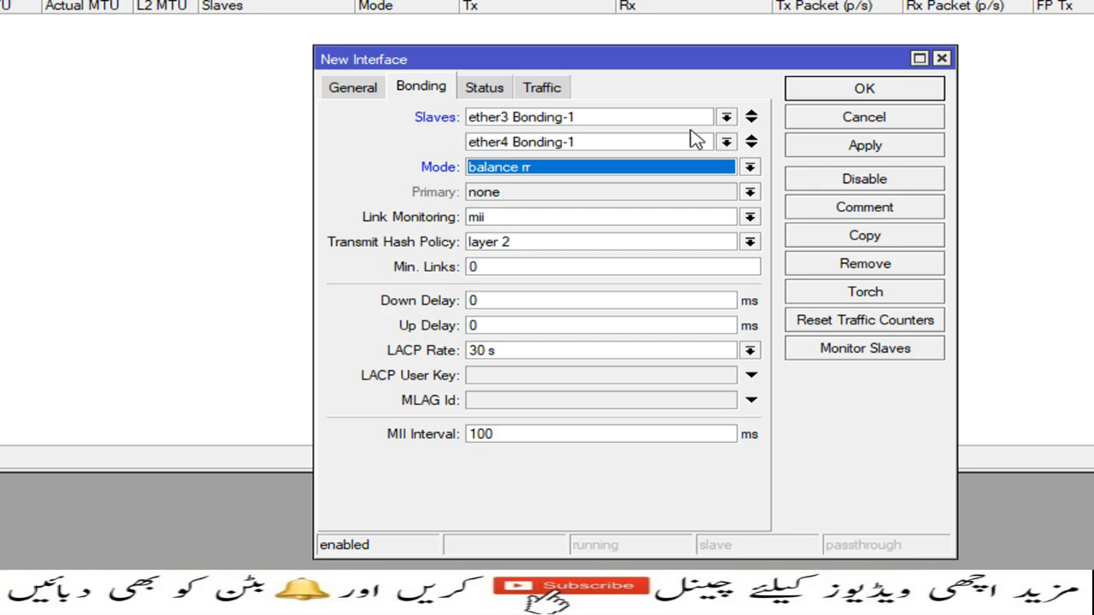
{"action": "left_click", "coordinate": [750, 168]}
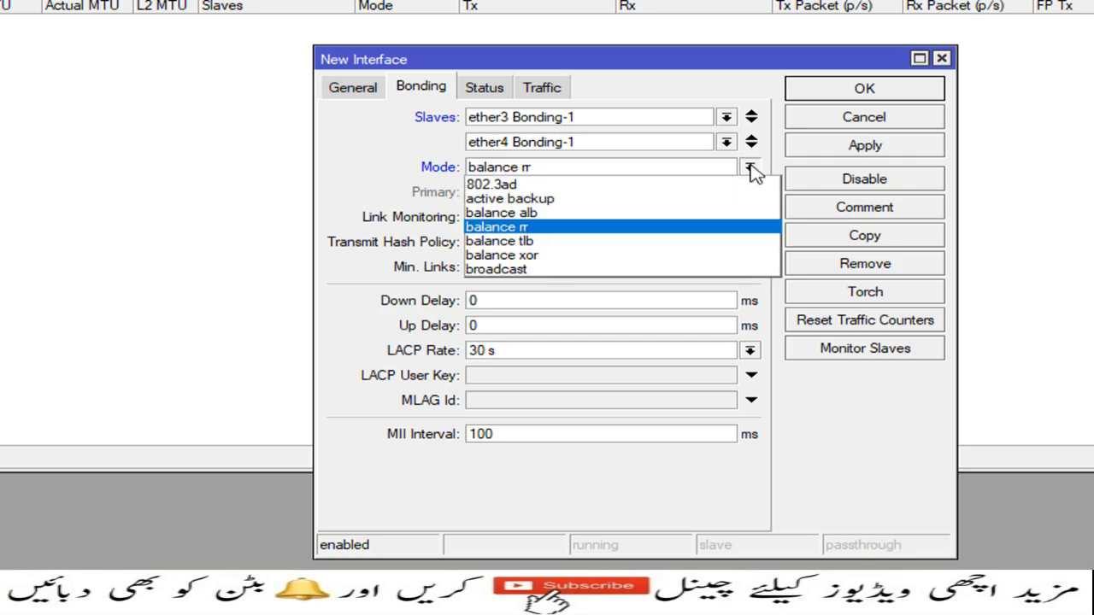
{"action": "left_click", "coordinate": [642, 185]}
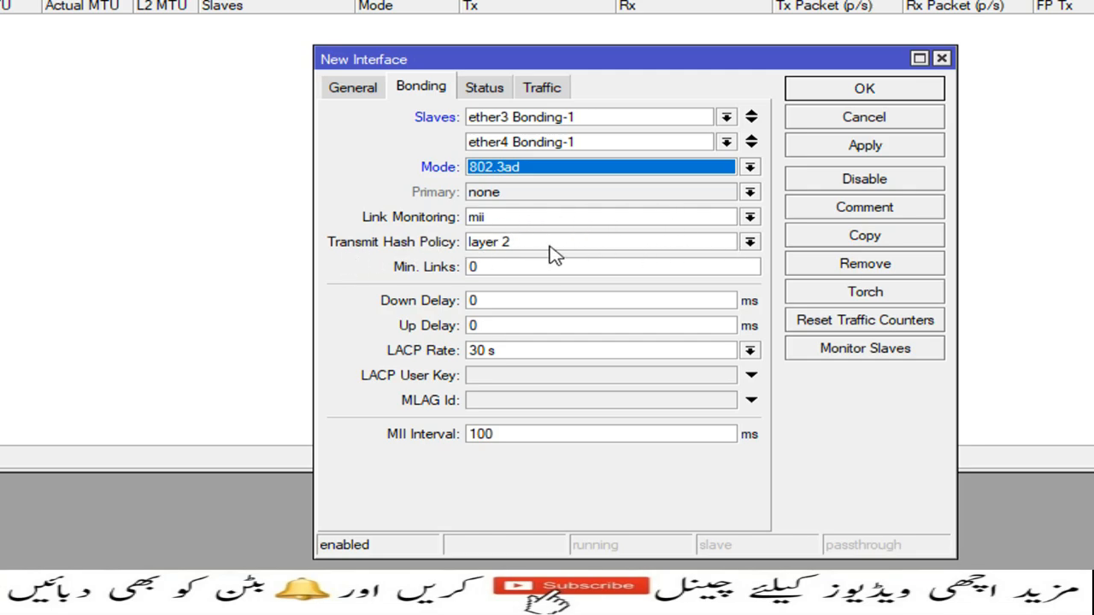
Set the bond's transmit hash policy to layer 2 and 3 and save the EtherChannel interface.
{"action": "left_click", "coordinate": [749, 242]}
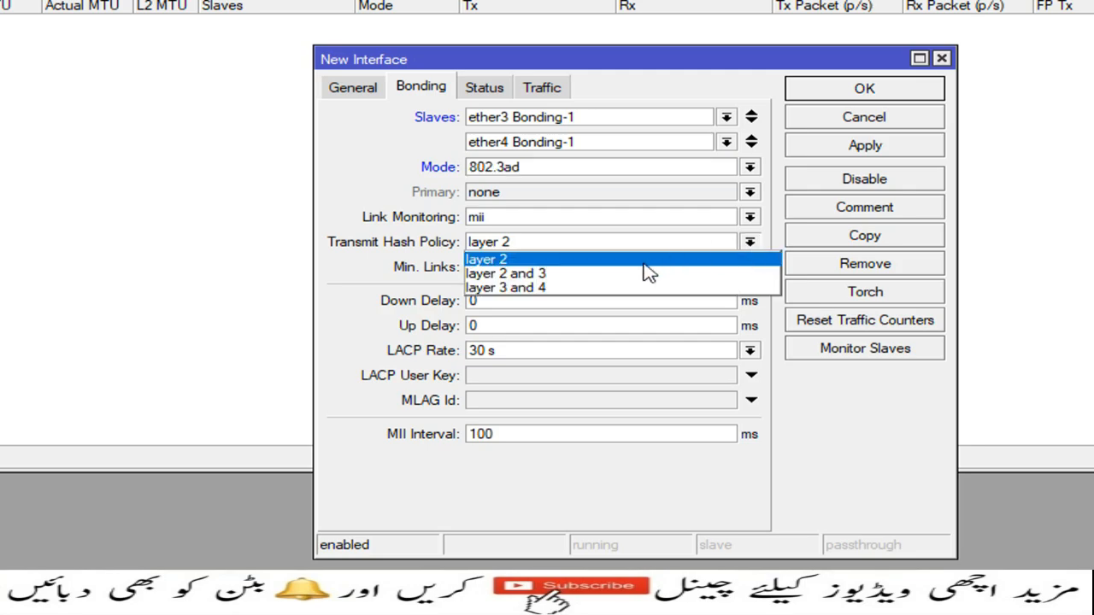
{"action": "left_click", "coordinate": [701, 274]}
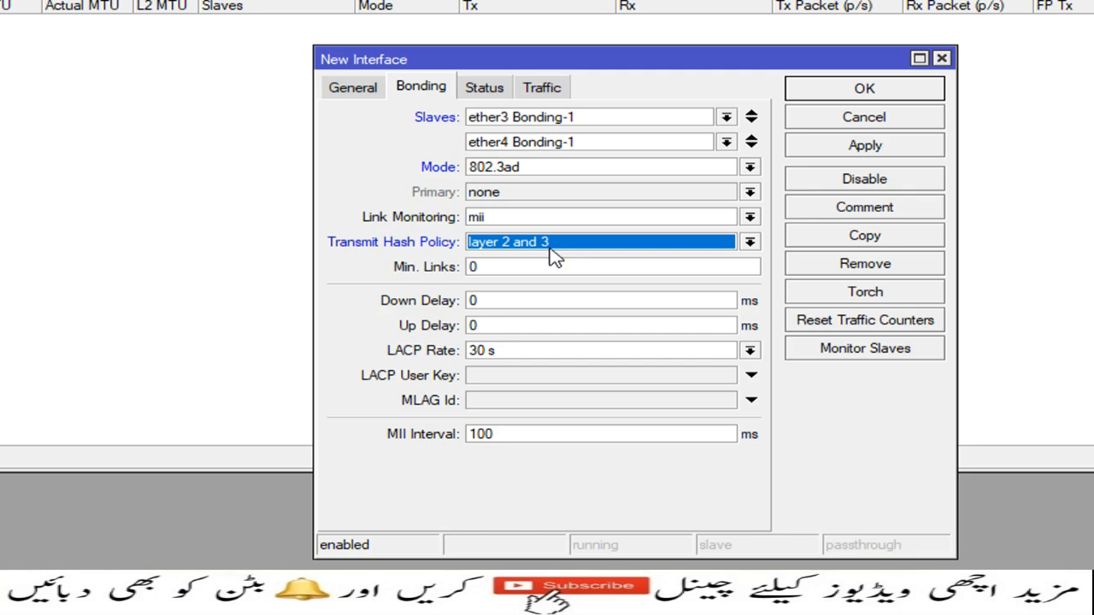
{"action": "left_click", "coordinate": [824, 151]}
{"action": "left_click", "coordinate": [846, 94]}
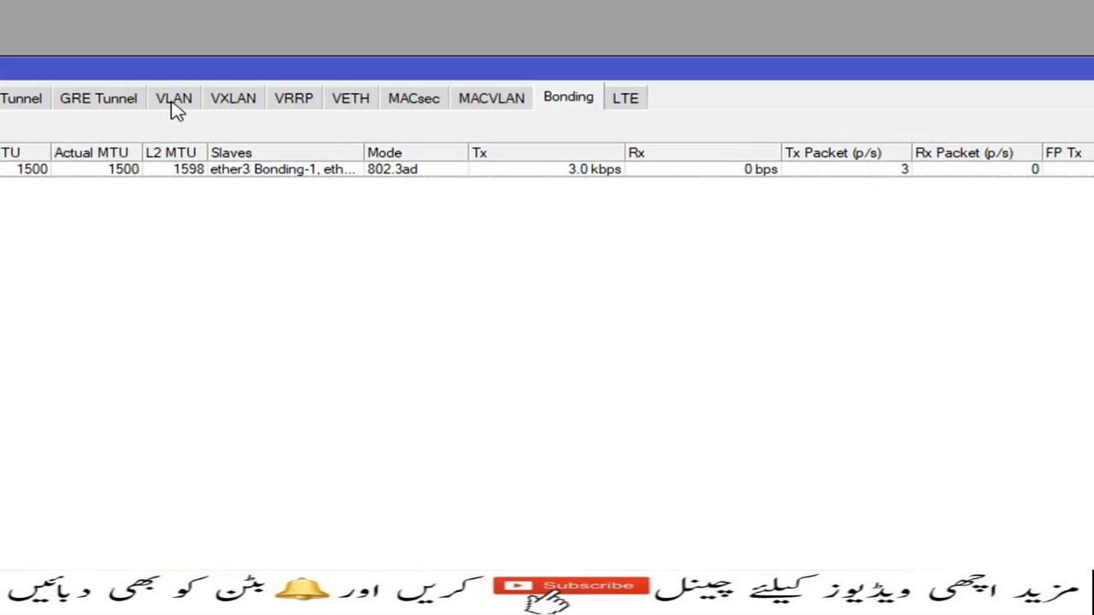
Start a new VLAN interface and name it vlan20.
{"action": "left_click", "coordinate": [175, 104]}
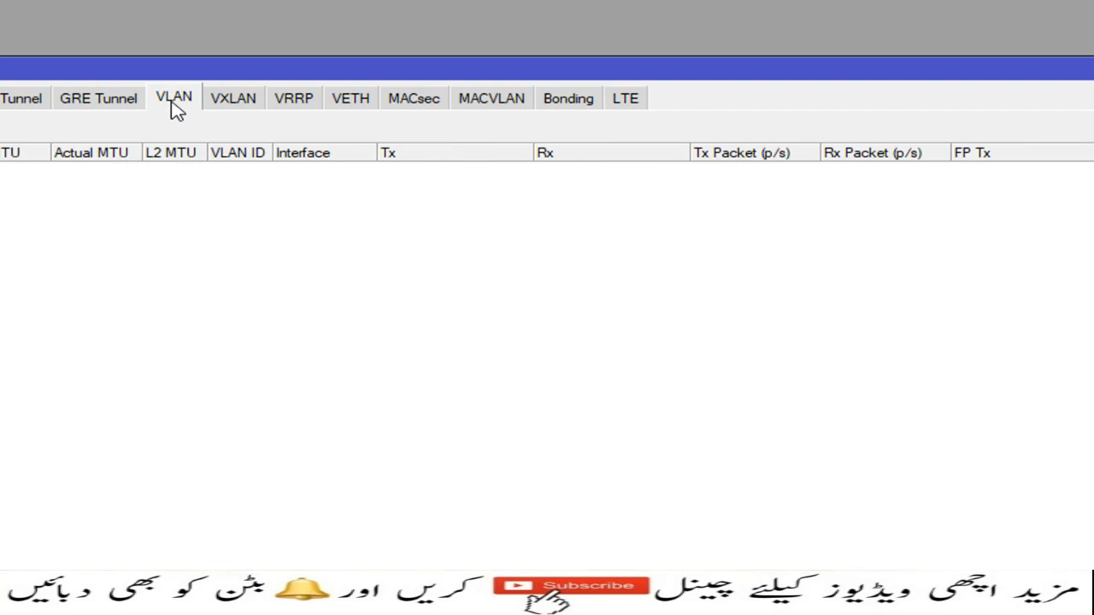
{"action": "left_click", "coordinate": [159, 129]}
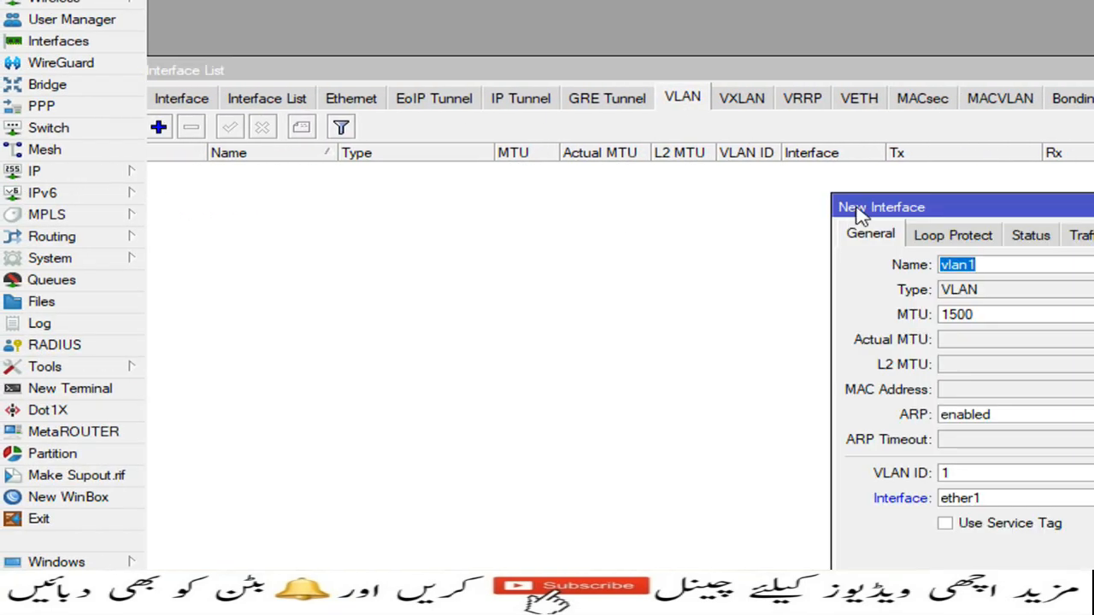
{"action": "left_click_drag", "start_coordinate": [916, 212], "coordinate": [510, 100]}
{"action": "left_click", "coordinate": [613, 156]}
{"action": "key", "text": "BackSpace"}
{"action": "type", "text": "20"}
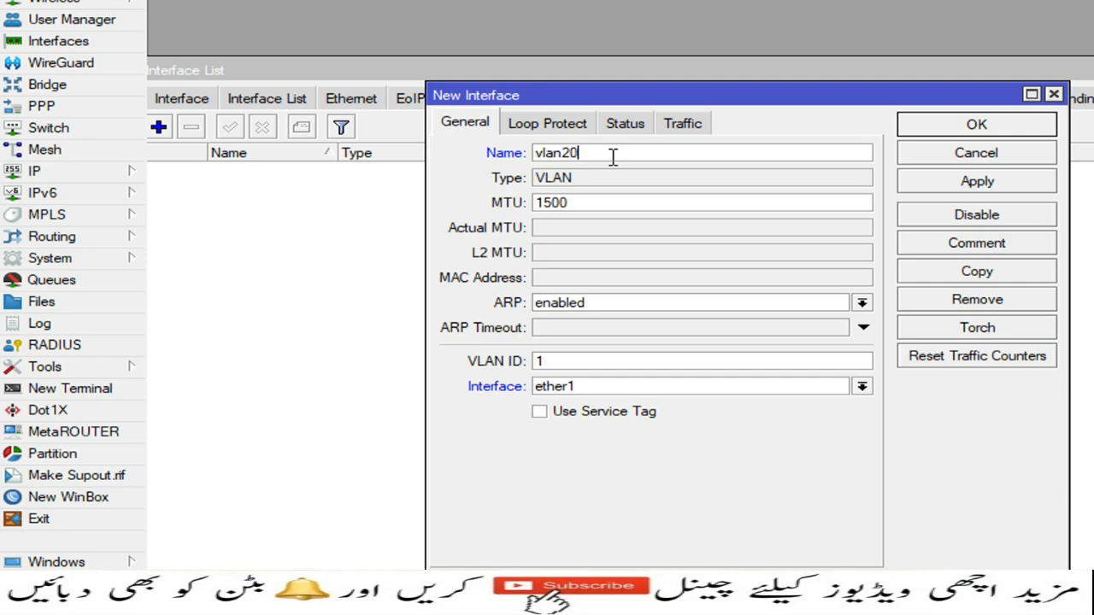
Give vlan20 the VLAN ID 20, attach it to the EtherChannel interface and save it.
{"action": "left_click", "coordinate": [580, 366]}
{"action": "key", "text": "BackSpace"}
{"action": "type", "text": "20"}
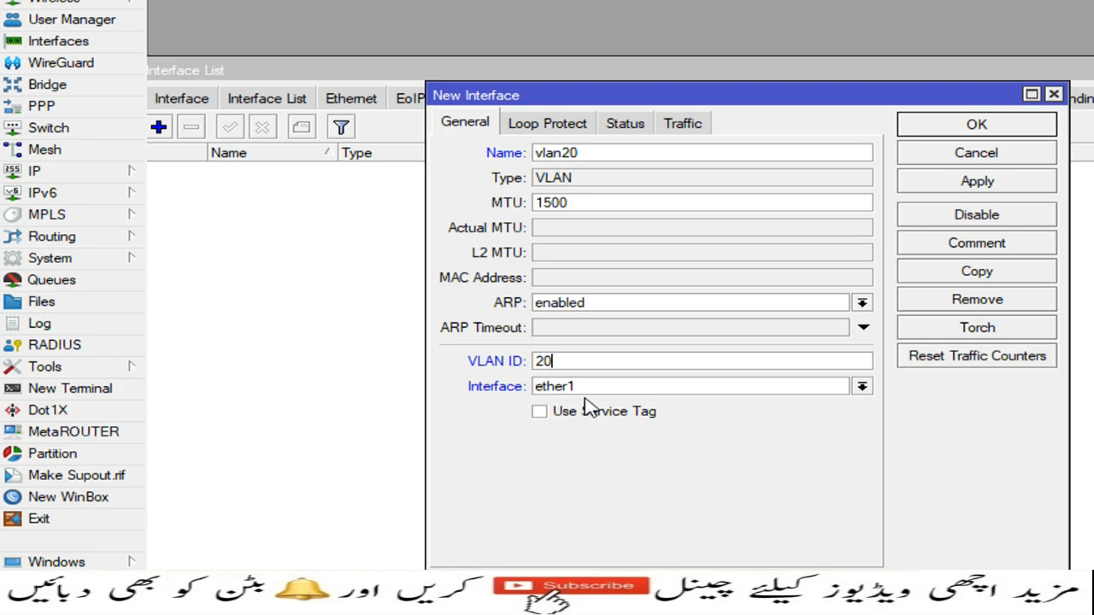
{"action": "left_click", "coordinate": [861, 386]}
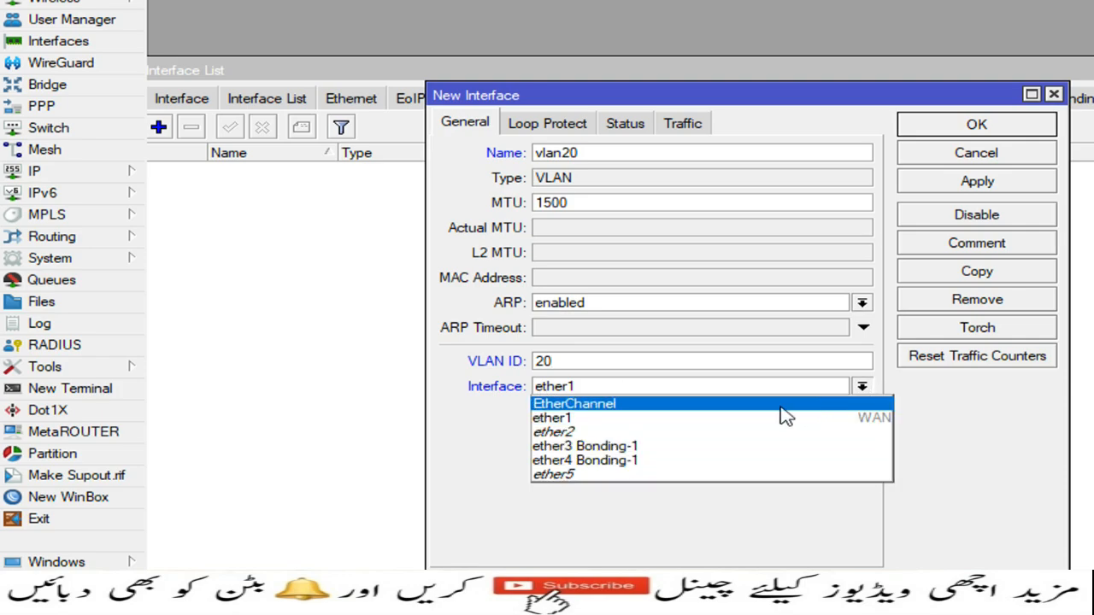
{"action": "left_click", "coordinate": [649, 409]}
{"action": "left_click", "coordinate": [868, 189]}
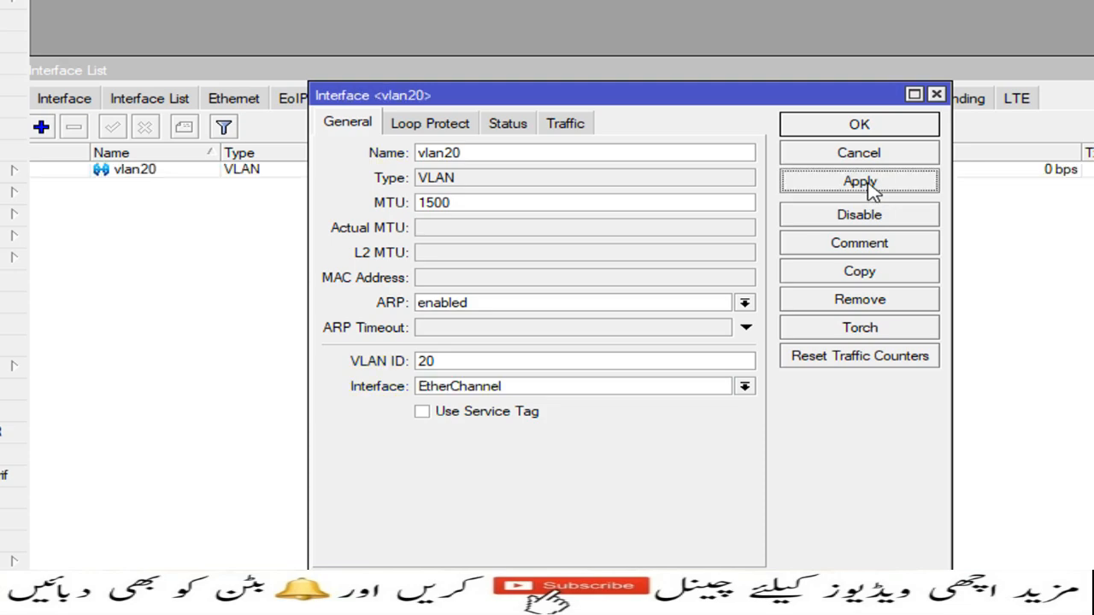
{"action": "left_click", "coordinate": [859, 126]}
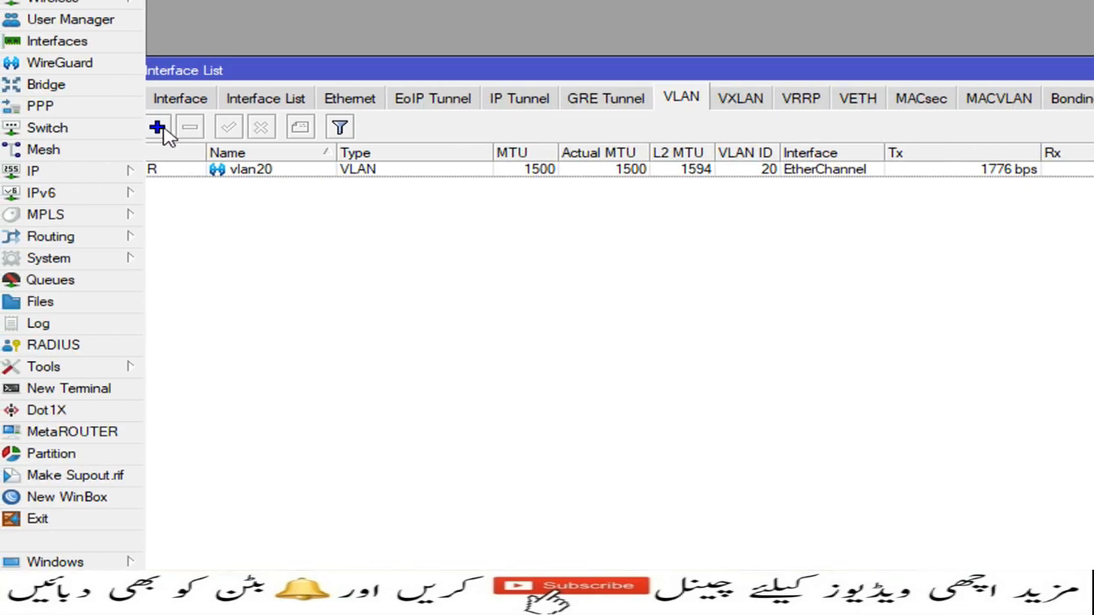
Create a second VLAN interface named vlan21 with VLAN ID 21 on the EtherChannel interface.
{"action": "left_click", "coordinate": [41, 127]}
{"action": "left_click", "coordinate": [589, 152]}
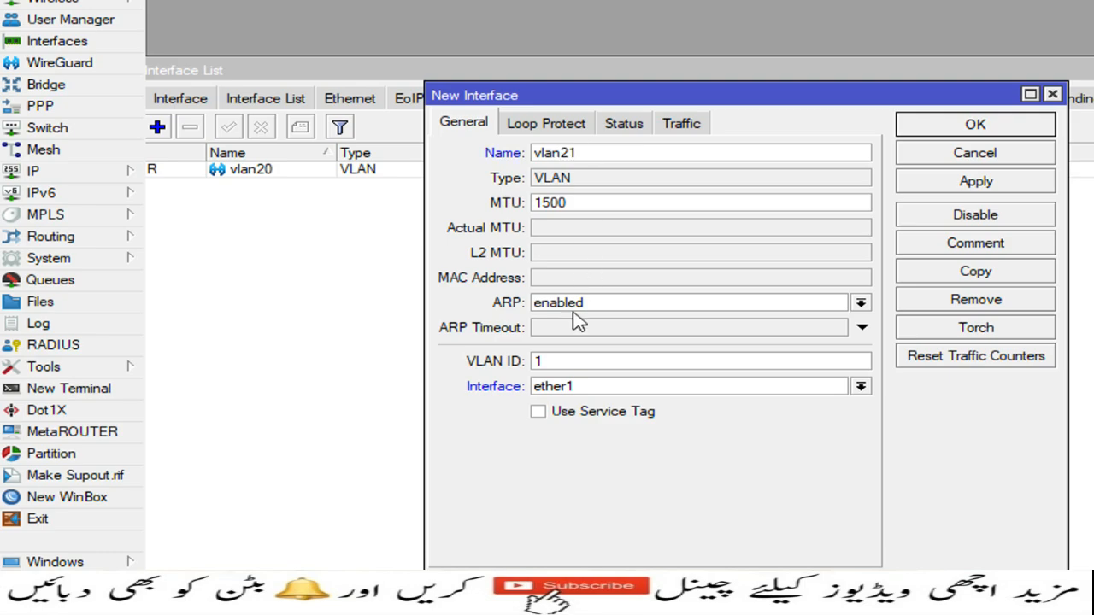
{"action": "left_click_drag", "start_coordinate": [564, 361], "coordinate": [532, 363]}
{"action": "type", "text": "21"}
{"action": "left_click", "coordinate": [860, 386]}
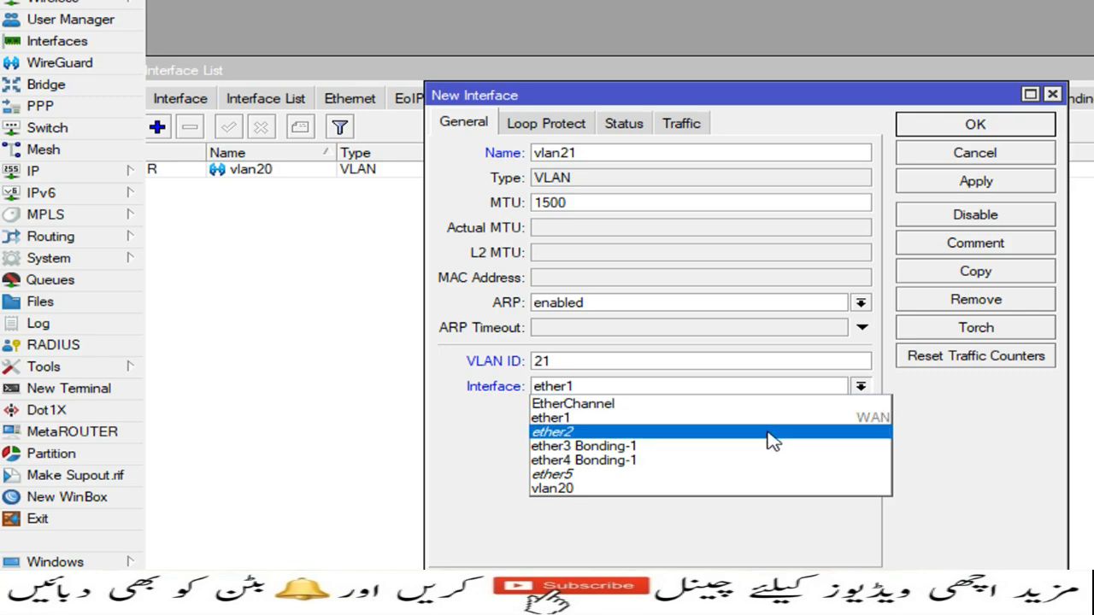
{"action": "left_click", "coordinate": [745, 406]}
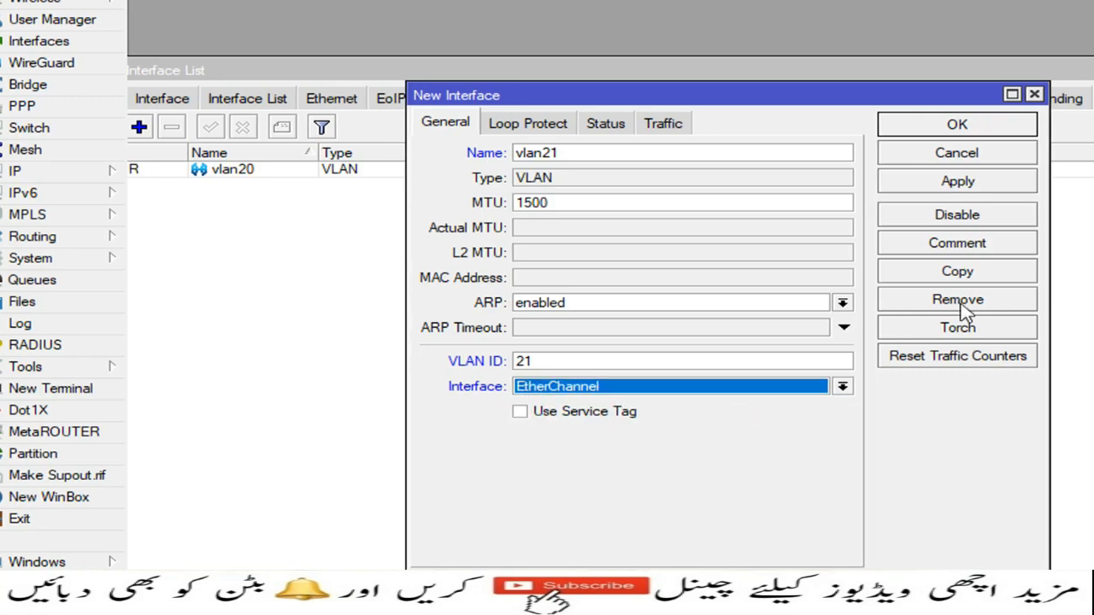
{"action": "left_click", "coordinate": [945, 183]}
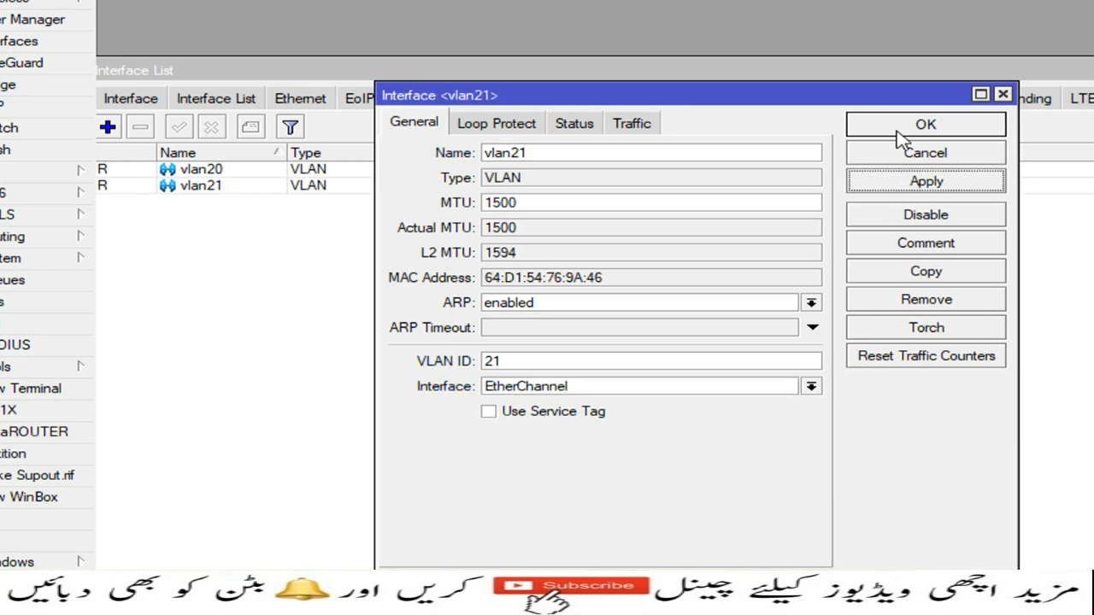
{"action": "left_click", "coordinate": [897, 130]}
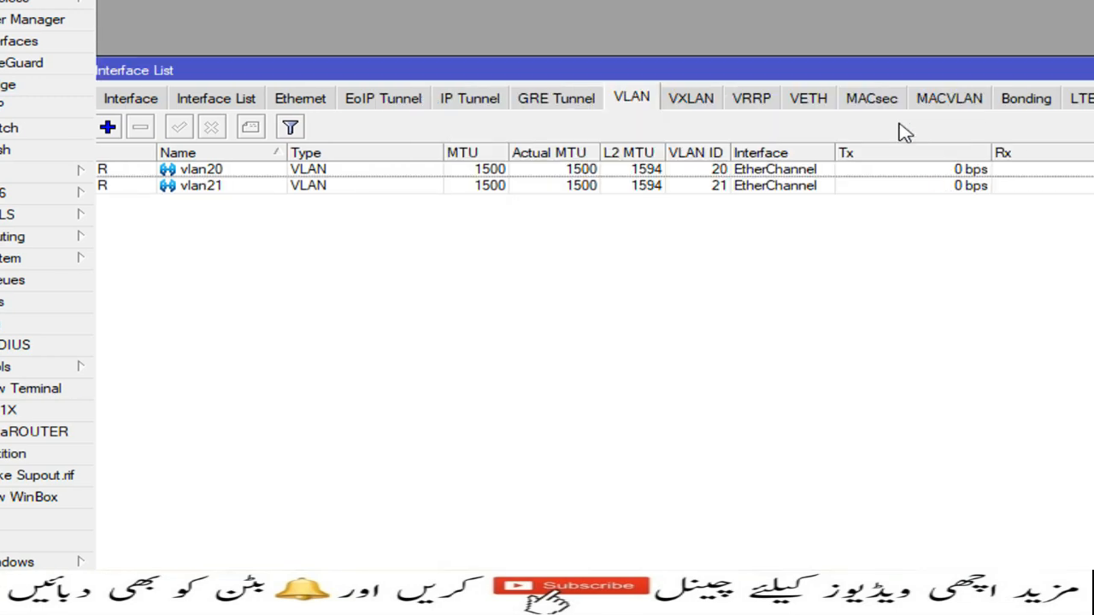
Add the IP address 192.168.20.1/24 to the vlan20 interface.
{"action": "left_click_drag", "start_coordinate": [459, 71], "coordinate": [535, 91]}
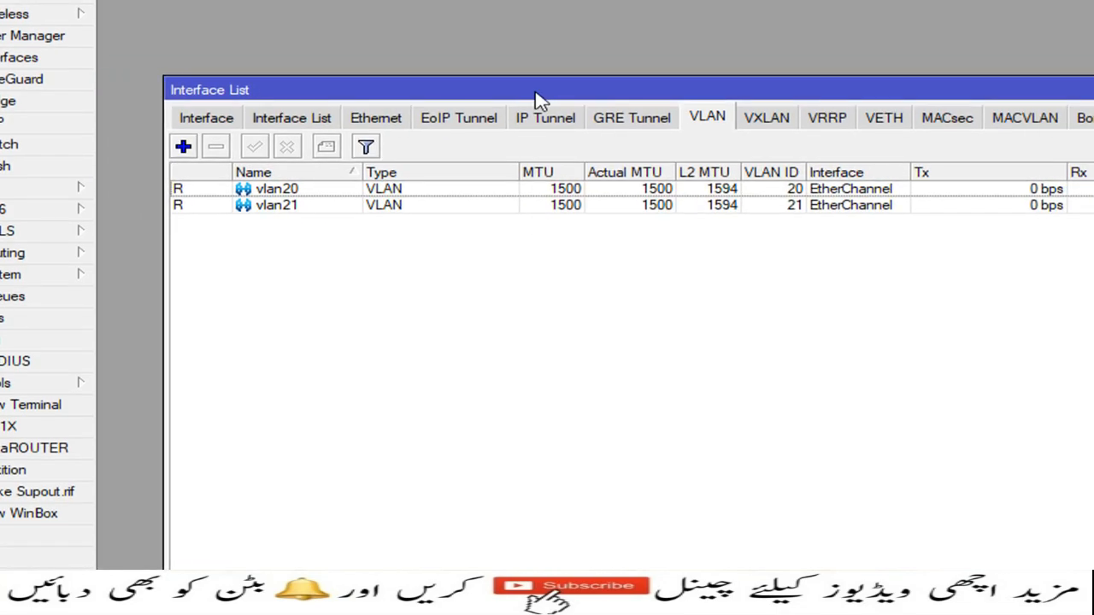
{"action": "left_click", "coordinate": [81, 195]}
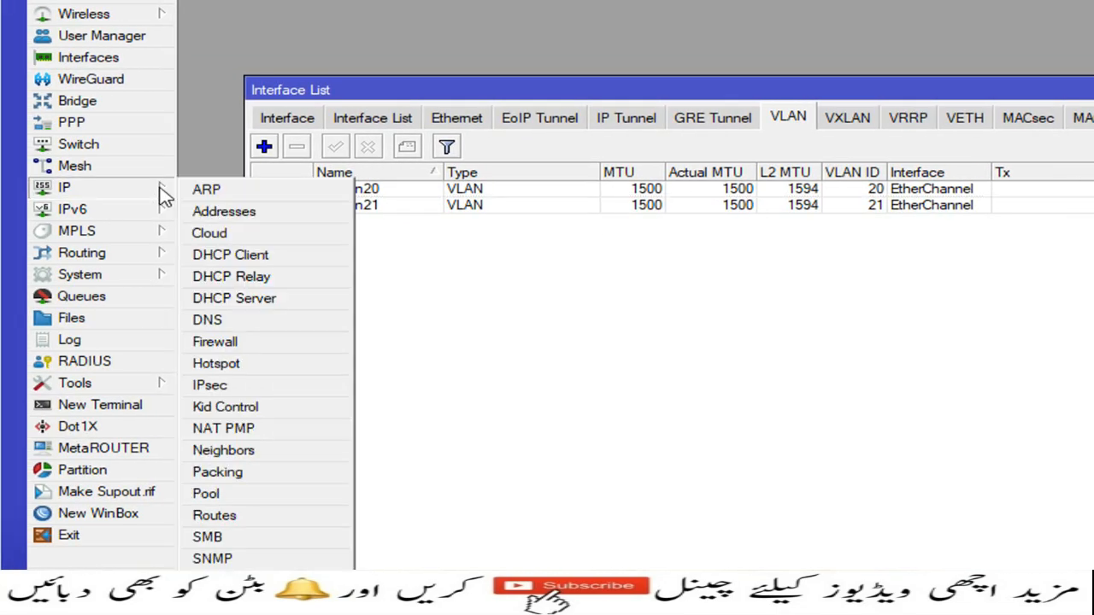
{"action": "left_click", "coordinate": [224, 212]}
{"action": "left_click", "coordinate": [479, 165]}
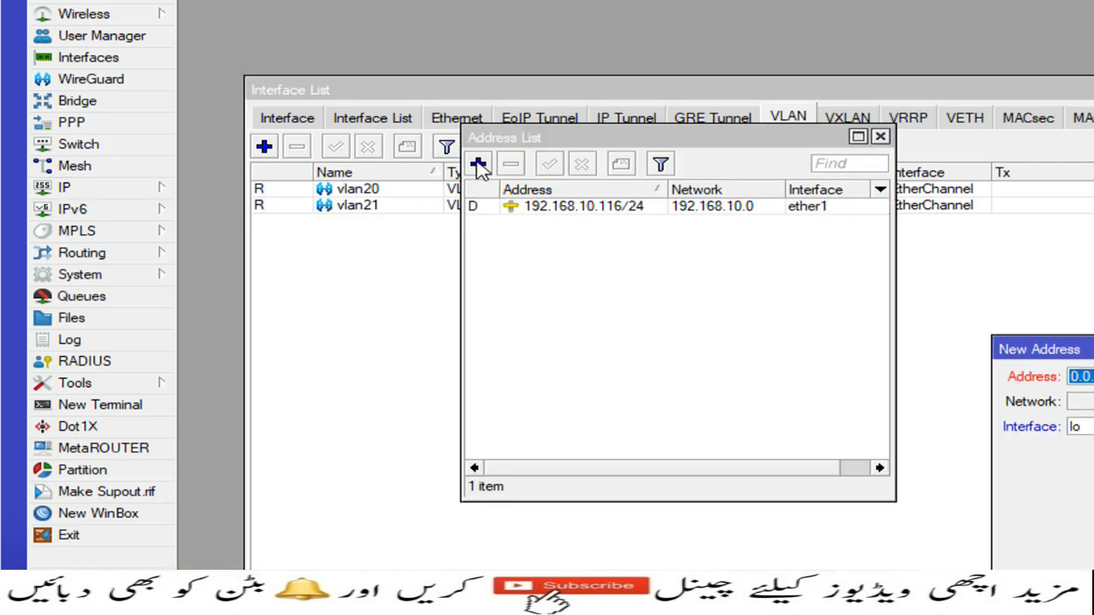
{"action": "left_click_drag", "start_coordinate": [1010, 350], "coordinate": [528, 220]}
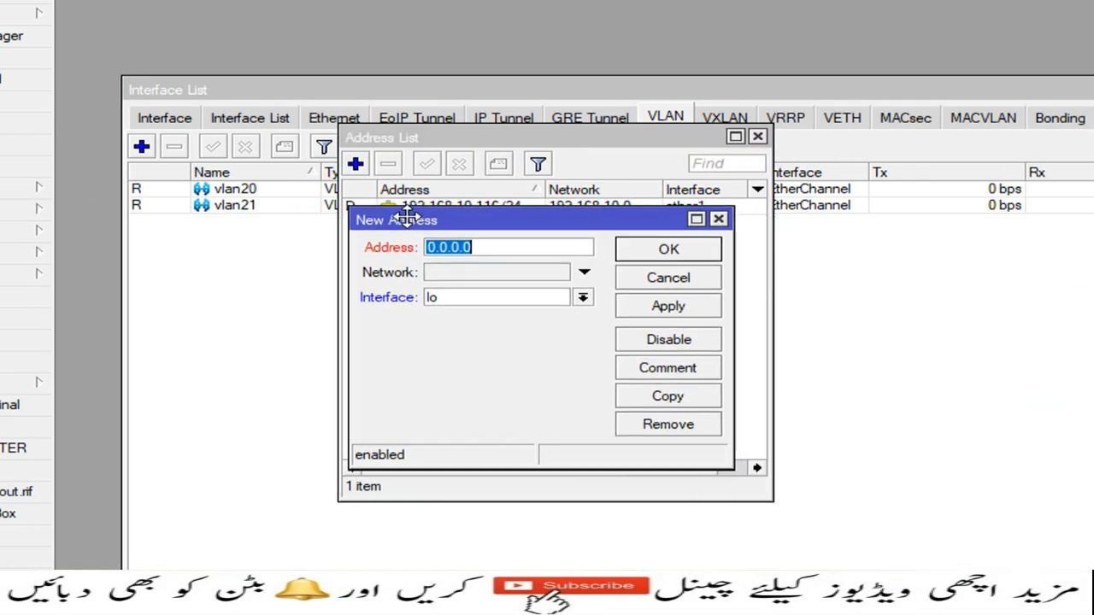
{"action": "left_click_drag", "start_coordinate": [406, 220], "coordinate": [405, 216]}
{"action": "type", "text": "192.168.20.1/24"}
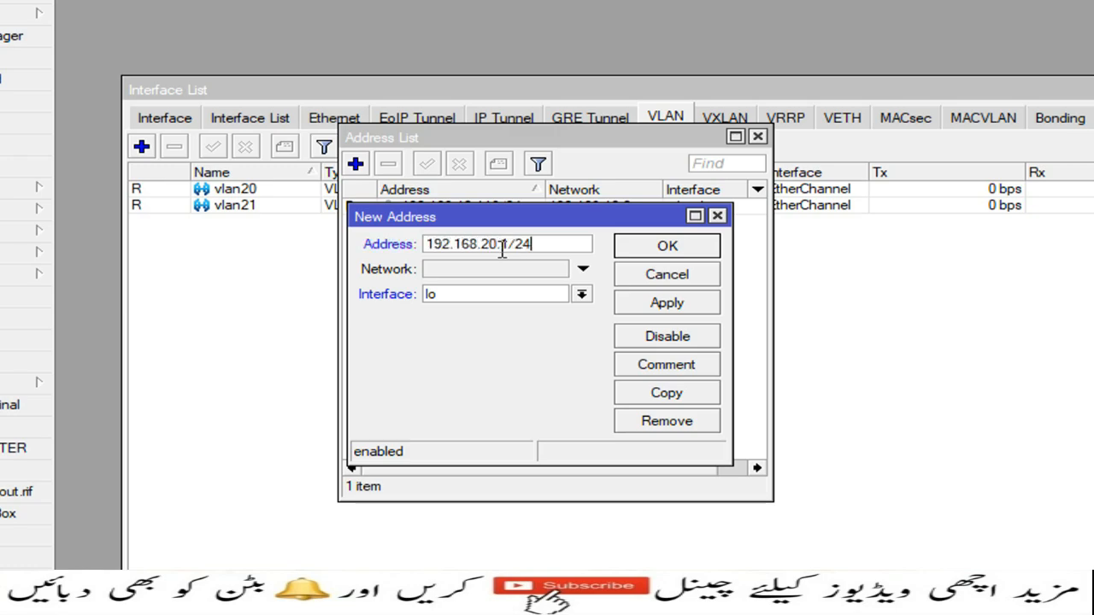
{"action": "left_click", "coordinate": [582, 294]}
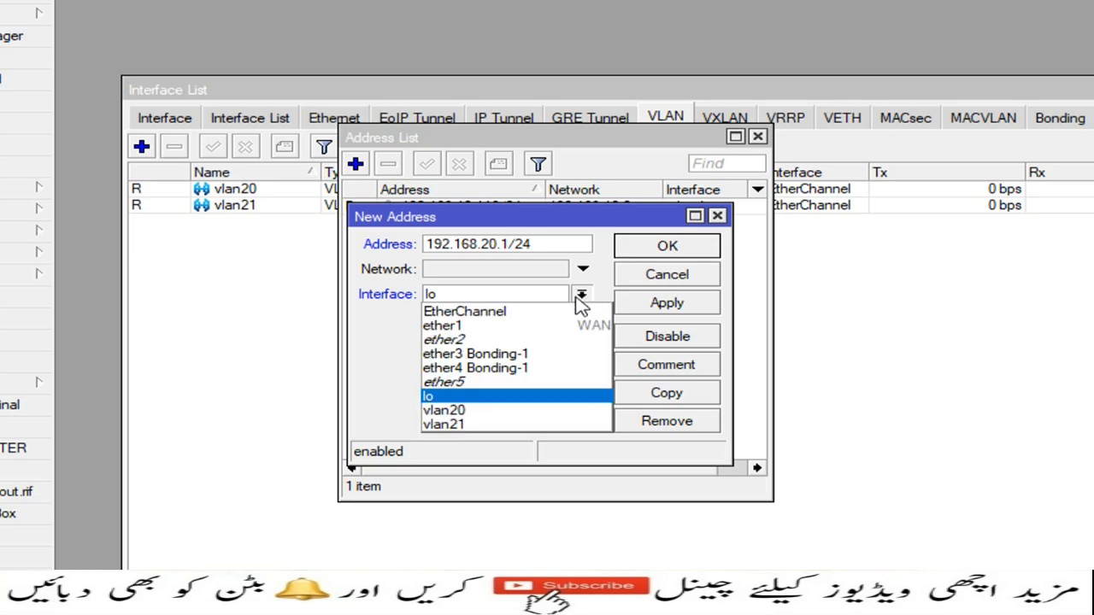
{"action": "left_click", "coordinate": [484, 412]}
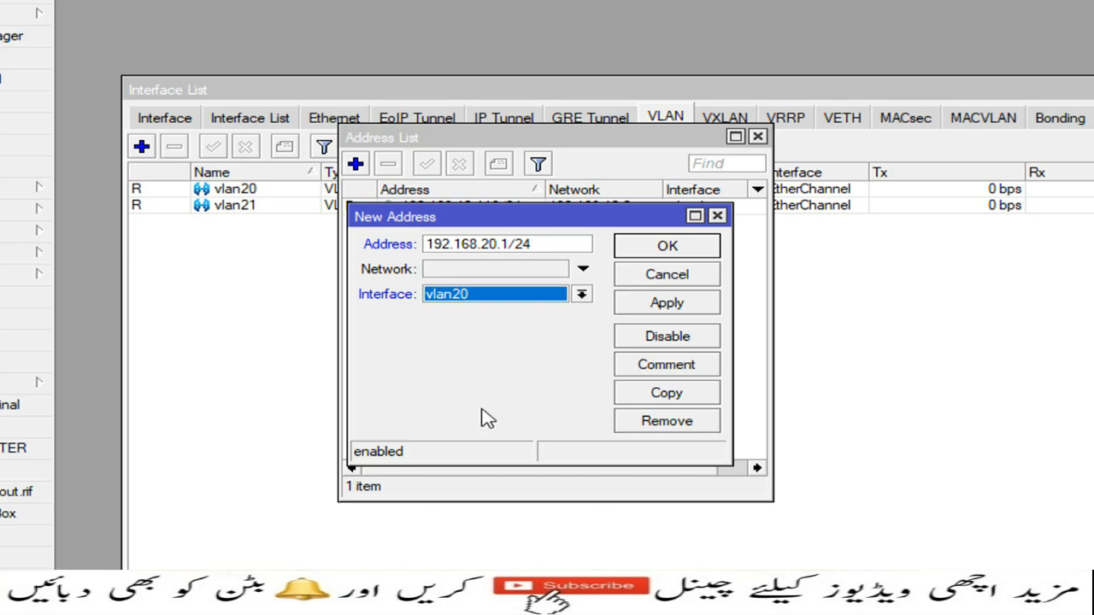
{"action": "left_click", "coordinate": [649, 308]}
{"action": "left_click", "coordinate": [668, 246]}
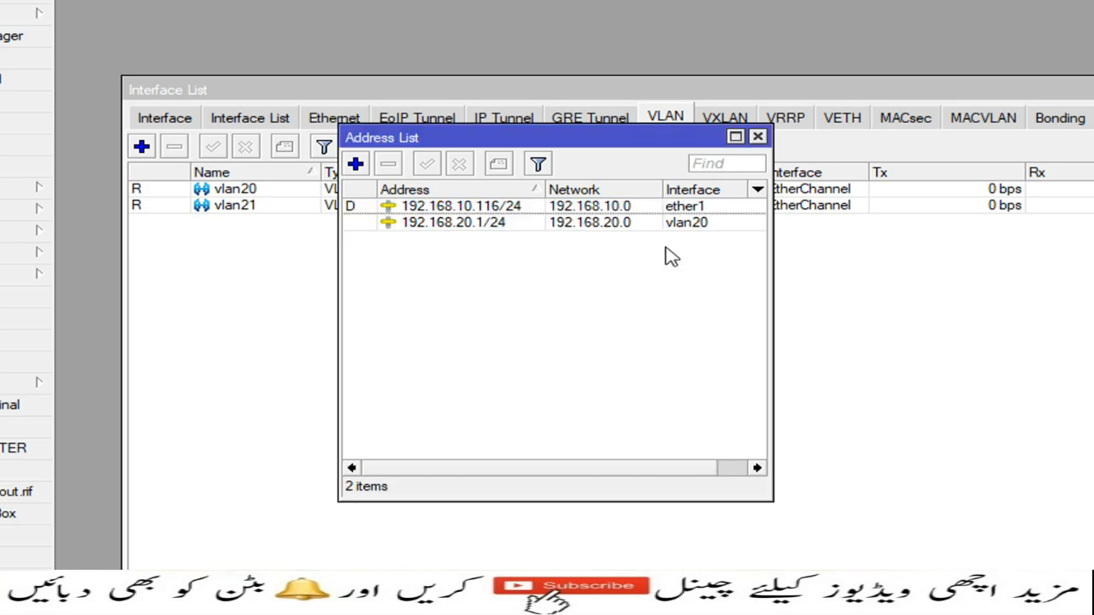
Add the IP address 192.168.21.1/24 to the vlan21 interface and close the address list.
{"action": "left_click", "coordinate": [355, 165]}
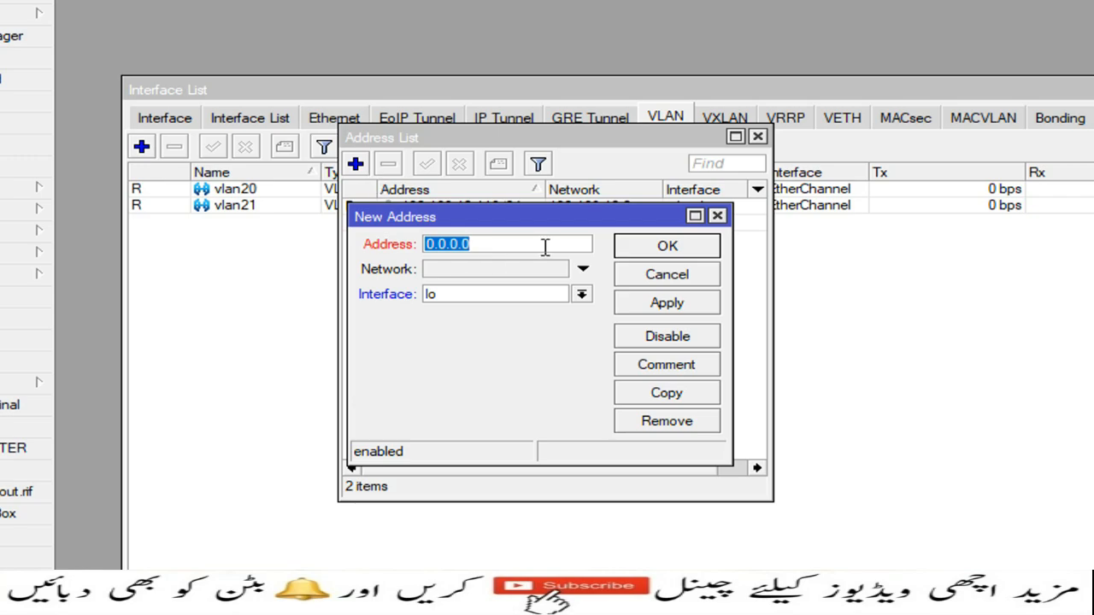
{"action": "type", "text": "192.16"}
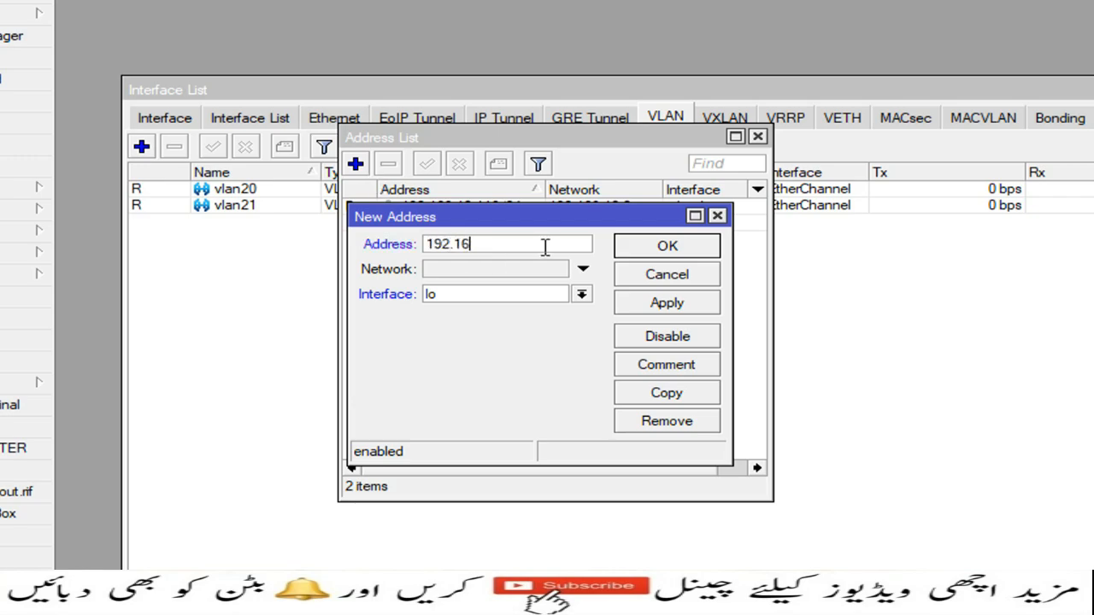
{"action": "type", "text": "8.21.1/24"}
{"action": "left_click", "coordinate": [580, 294]}
{"action": "left_click", "coordinate": [485, 430]}
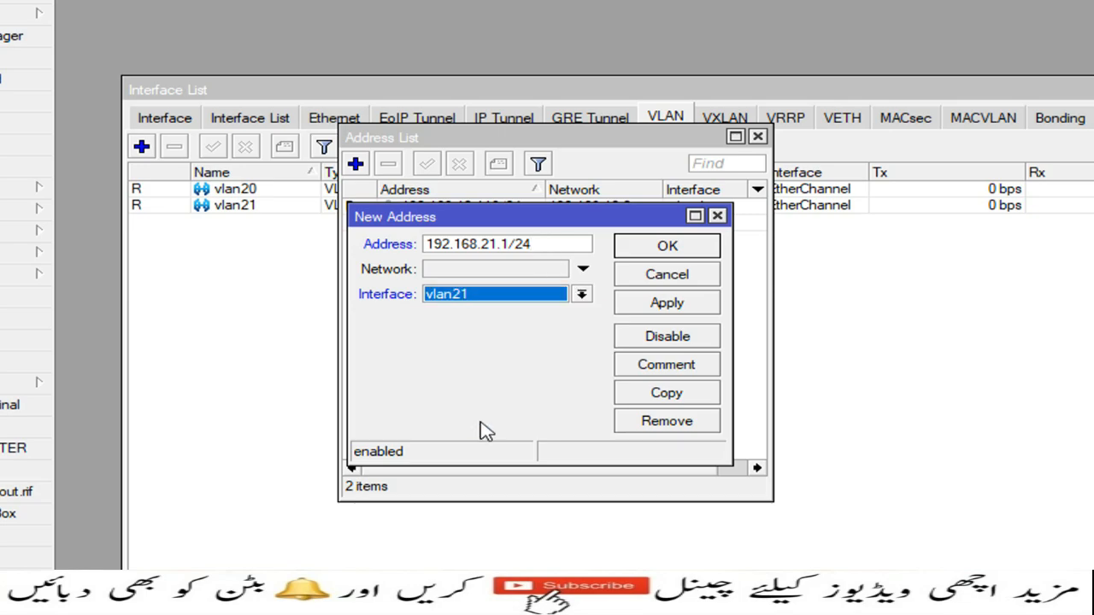
{"action": "left_click", "coordinate": [664, 308]}
{"action": "left_click", "coordinate": [669, 247]}
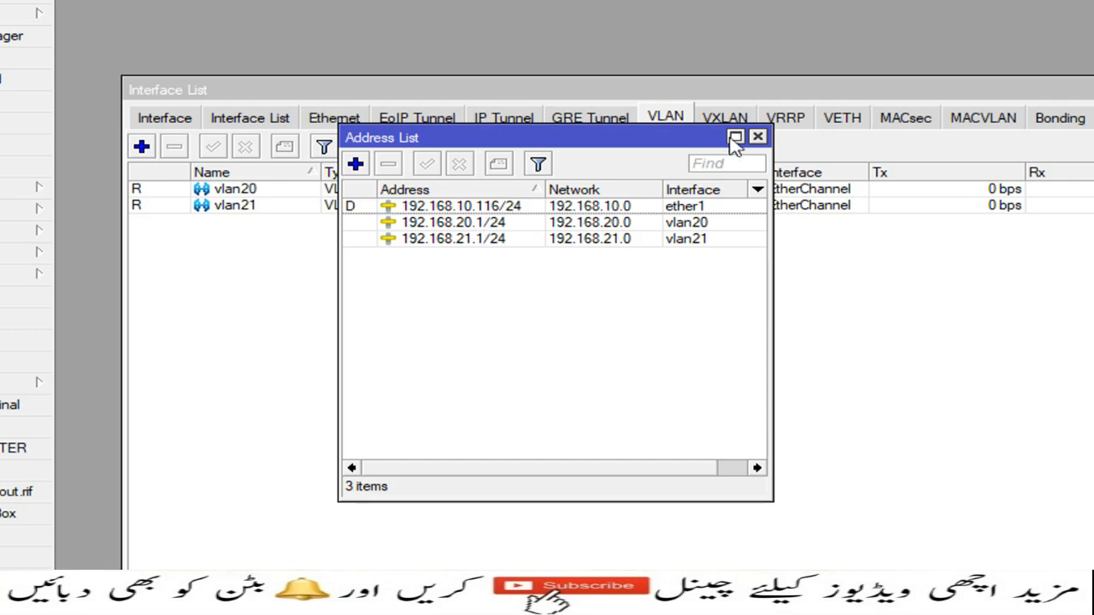
{"action": "left_click", "coordinate": [758, 137]}
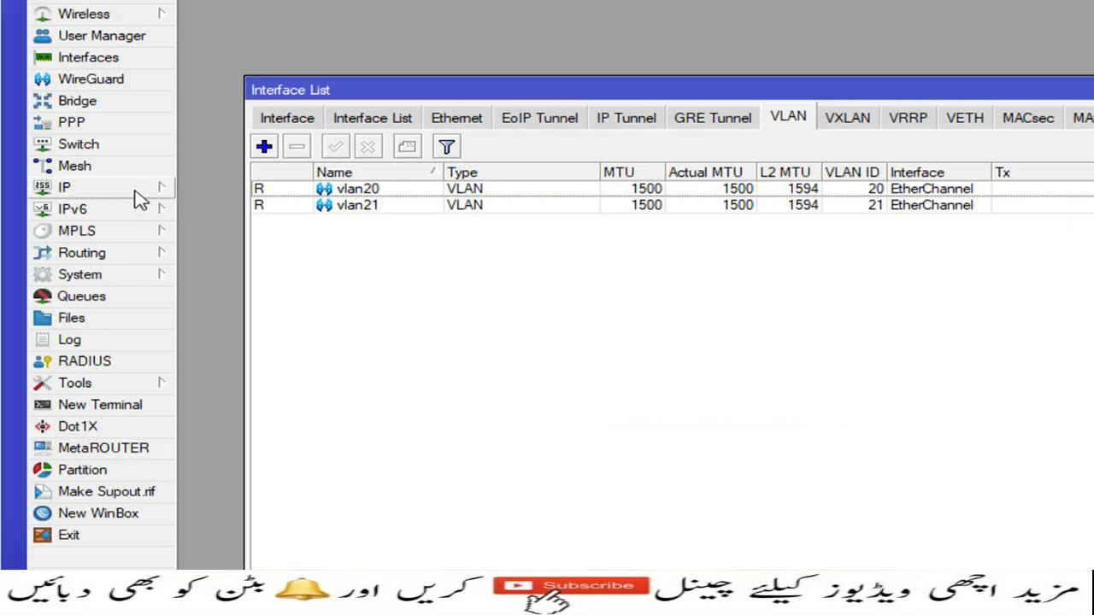
Start the DHCP Setup wizard from the DHCP server list and choose vlan20 as the server interface.
{"action": "left_click", "coordinate": [21, 194]}
{"action": "left_click", "coordinate": [254, 299]}
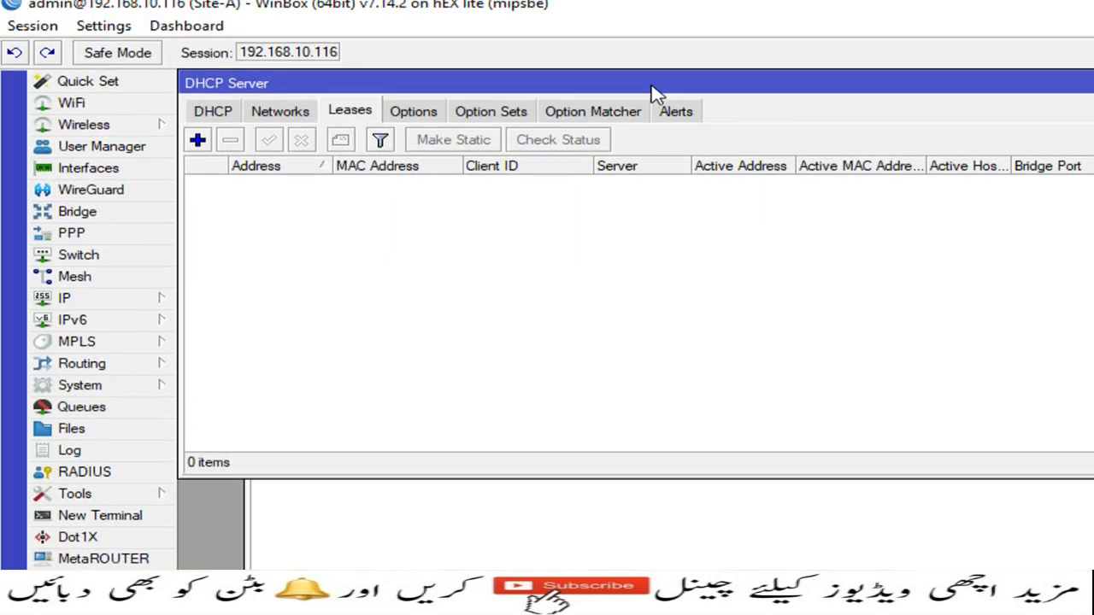
{"action": "left_click_drag", "start_coordinate": [659, 90], "coordinate": [732, 237]}
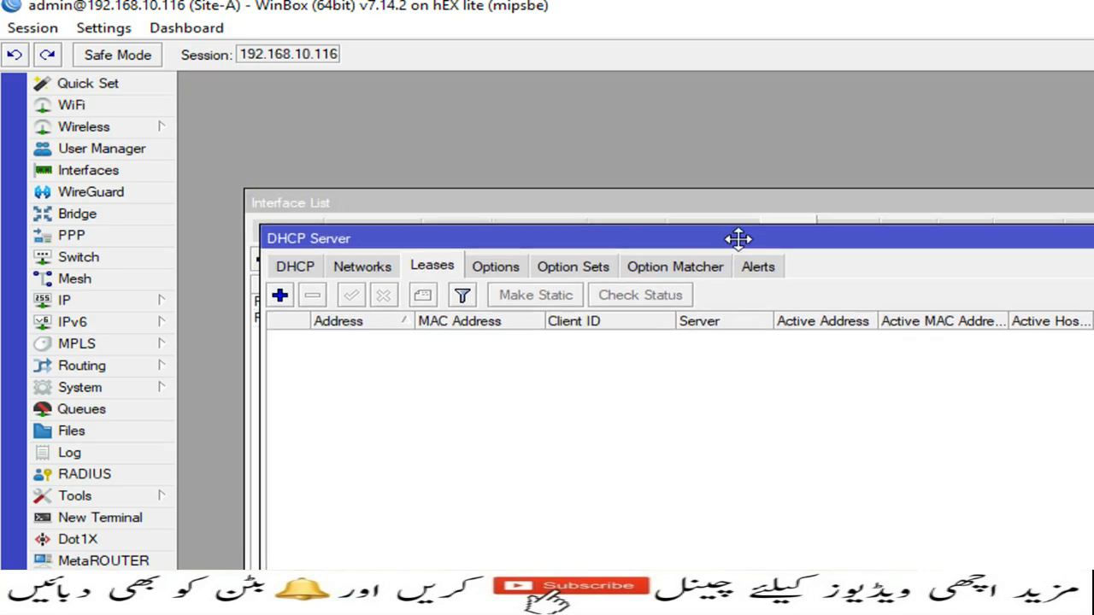
{"action": "left_click", "coordinate": [308, 272]}
{"action": "left_click_drag", "start_coordinate": [423, 236], "coordinate": [354, 222]}
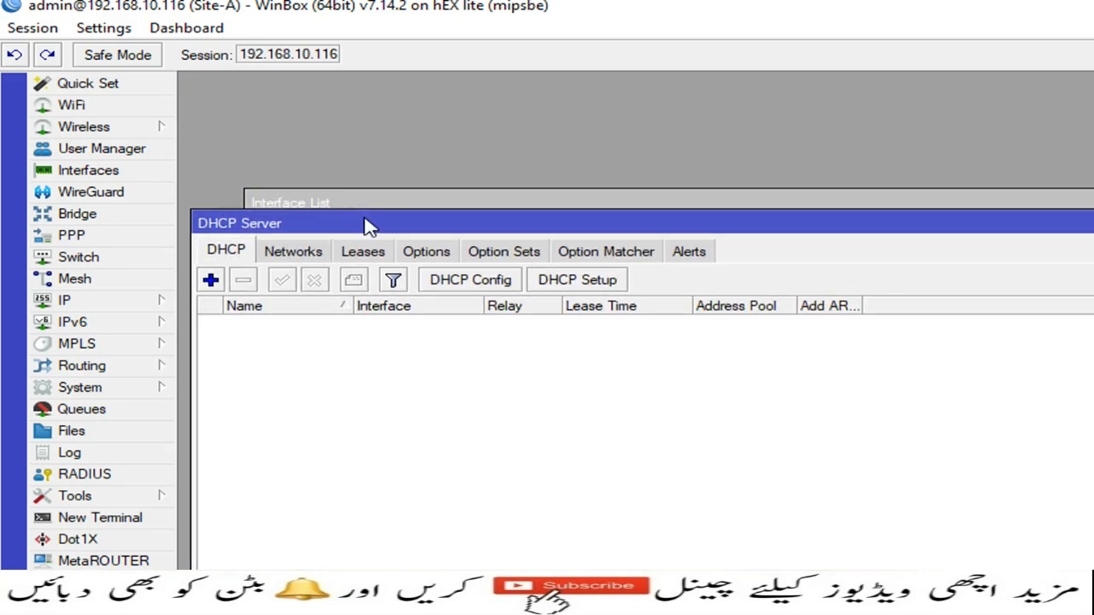
{"action": "left_click", "coordinate": [554, 288]}
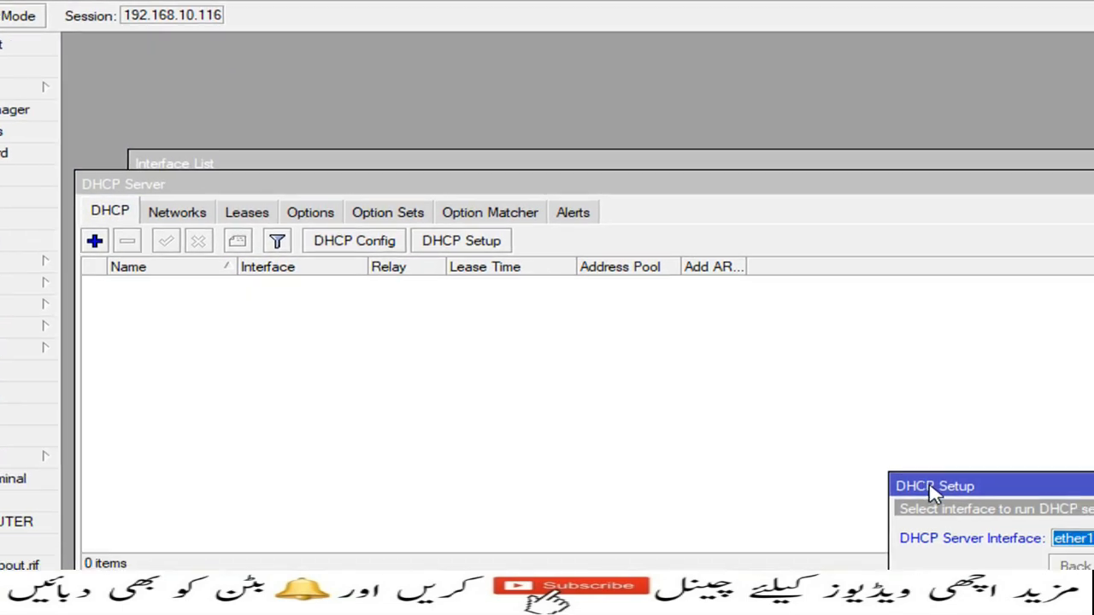
{"action": "left_click_drag", "start_coordinate": [1051, 536], "coordinate": [437, 319]}
{"action": "left_click_drag", "start_coordinate": [321, 279], "coordinate": [281, 280]}
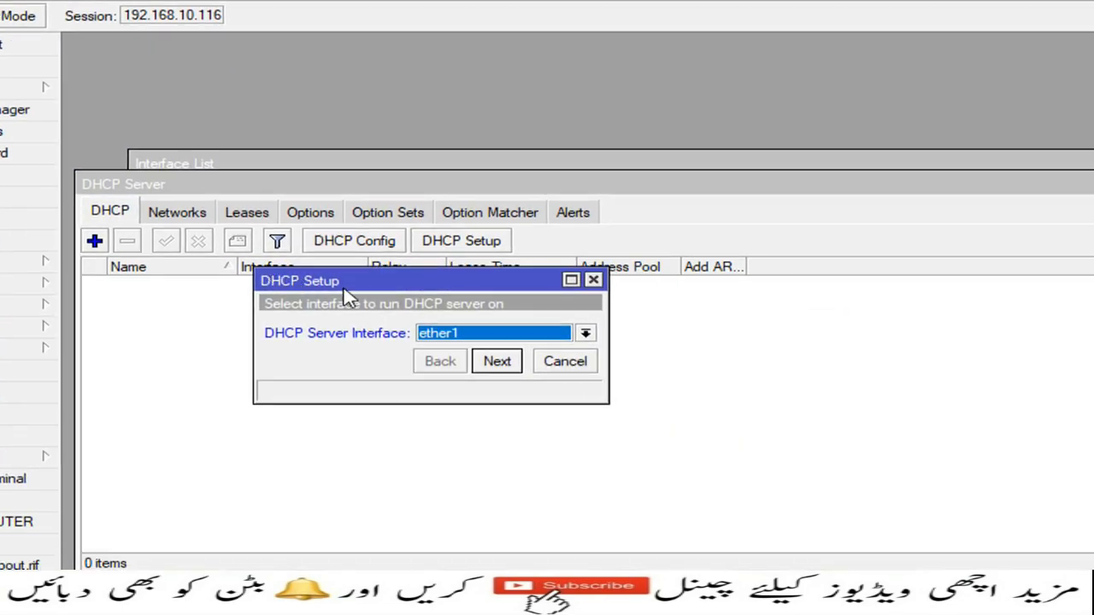
{"action": "left_click", "coordinate": [587, 335]}
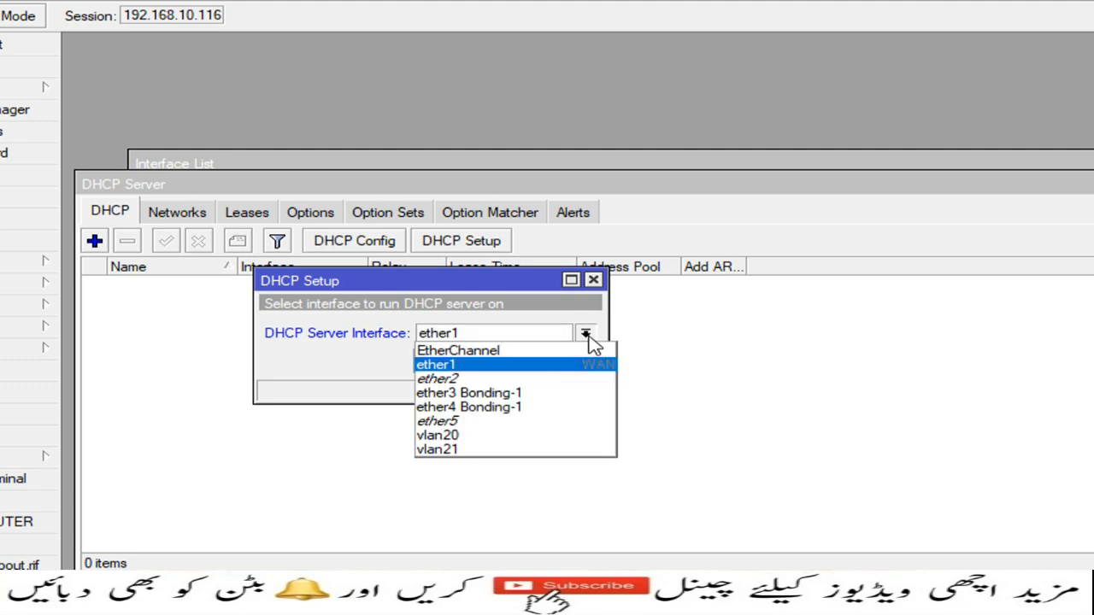
{"action": "left_click", "coordinate": [497, 437]}
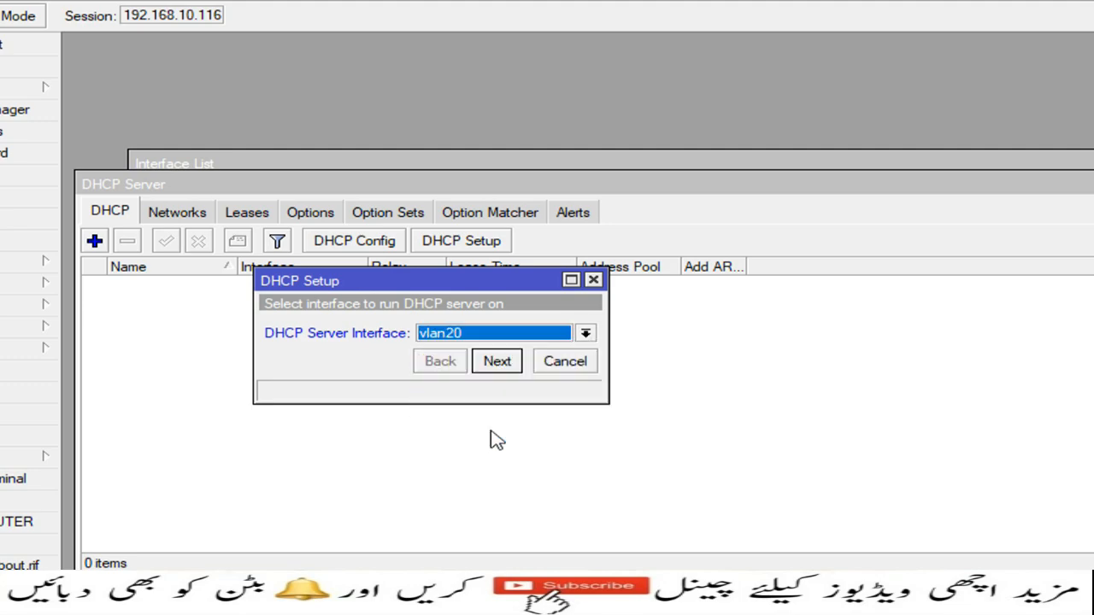
Complete the vlan20 DHCP setup with gateway 192.168.20.1, address pool 192.168.20.2-192.168.20.254 and lease time 00:30:00.
{"action": "left_click", "coordinate": [497, 362]}
{"action": "left_click", "coordinate": [497, 362]}
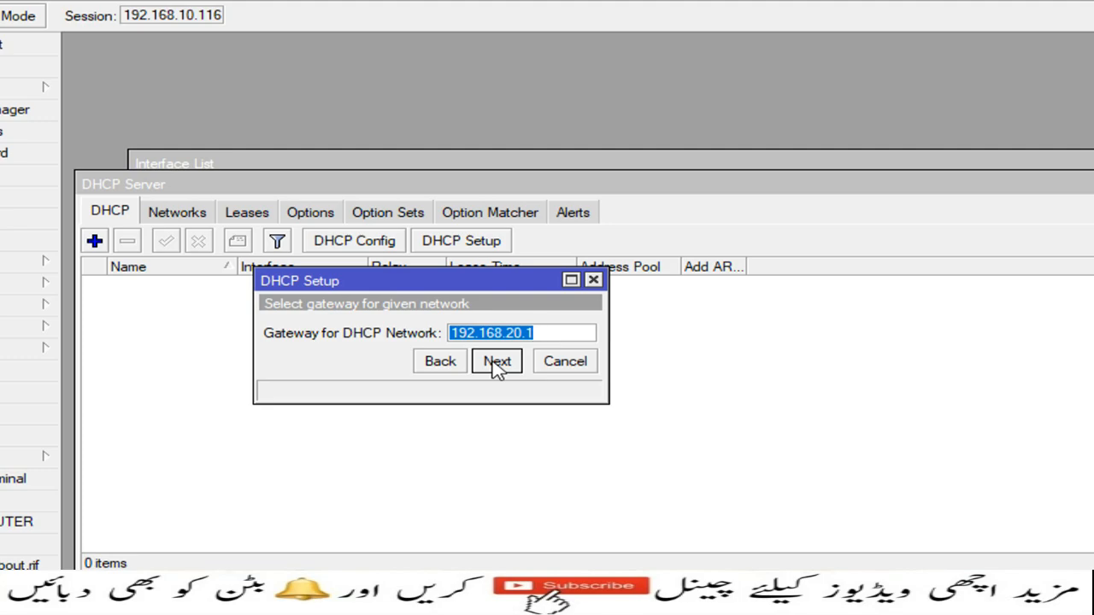
{"action": "left_click", "coordinate": [497, 362]}
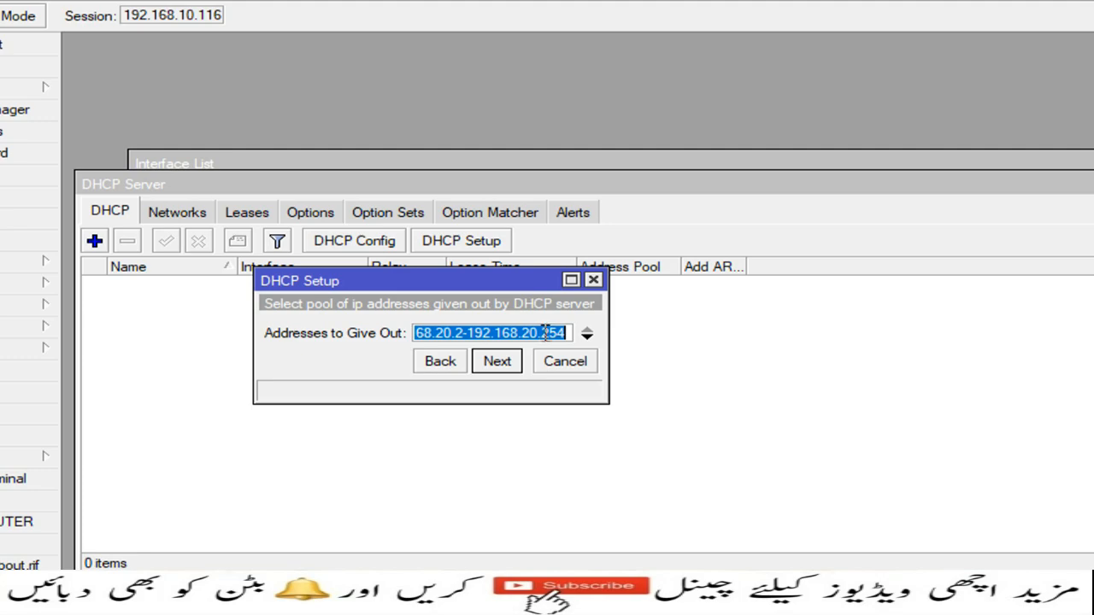
{"action": "left_click", "coordinate": [496, 362]}
{"action": "left_click", "coordinate": [497, 362]}
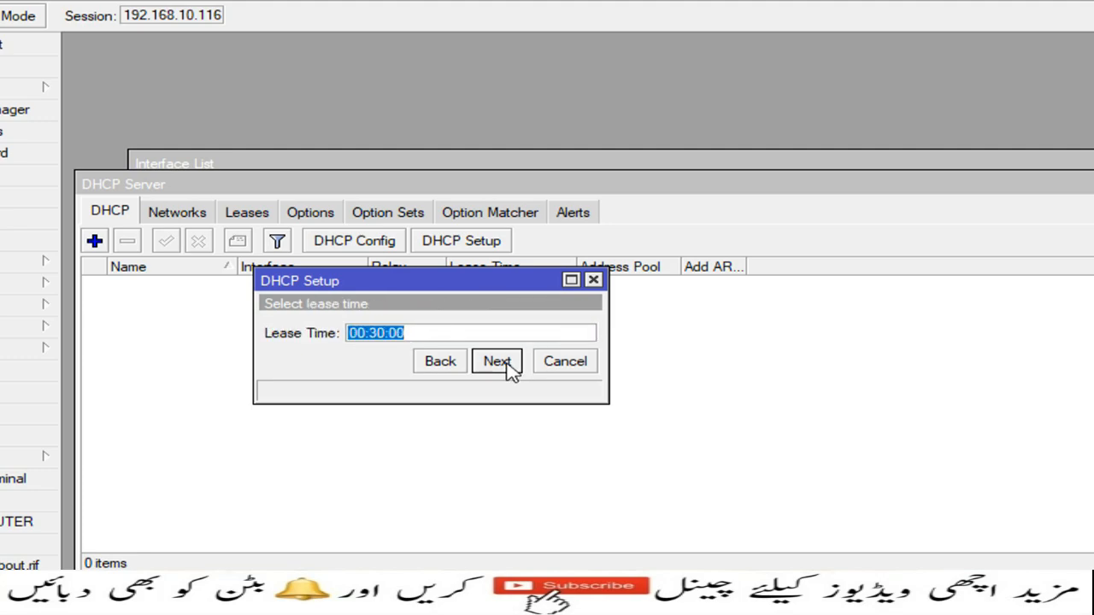
{"action": "left_click", "coordinate": [496, 363]}
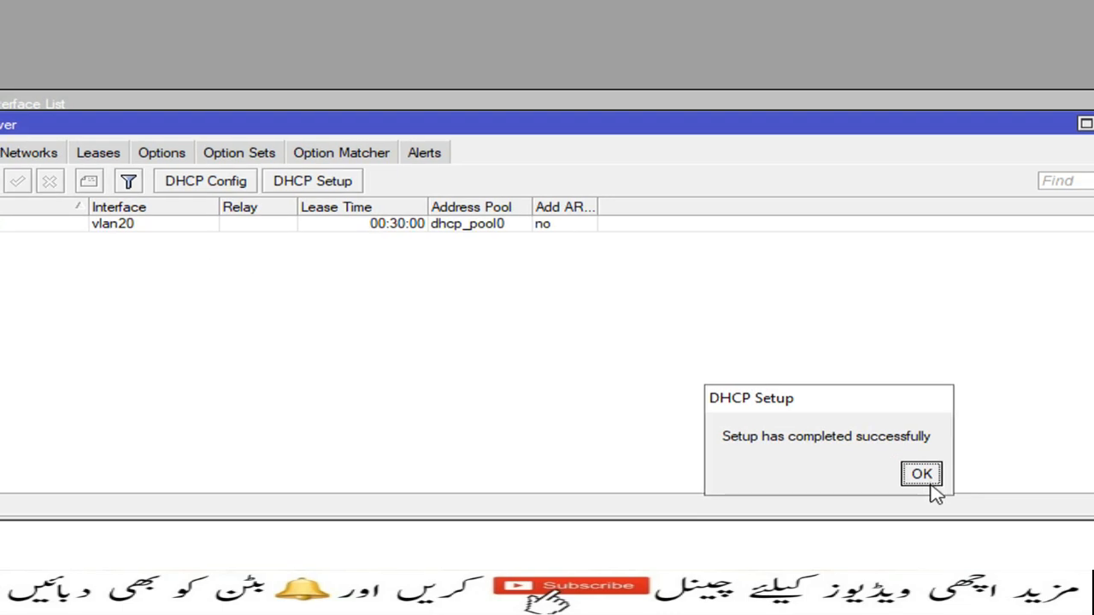
{"action": "left_click", "coordinate": [1069, 533]}
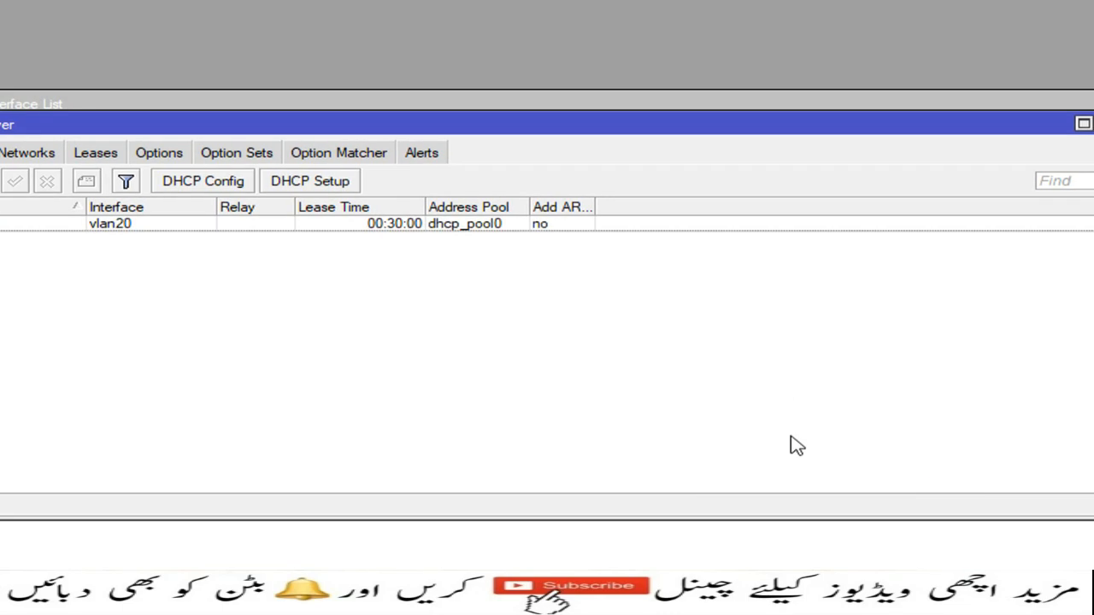
Set up a second DHCP server on vlan21 with the wizard's suggested settings and close the DHCP server window.
{"action": "left_click", "coordinate": [300, 183]}
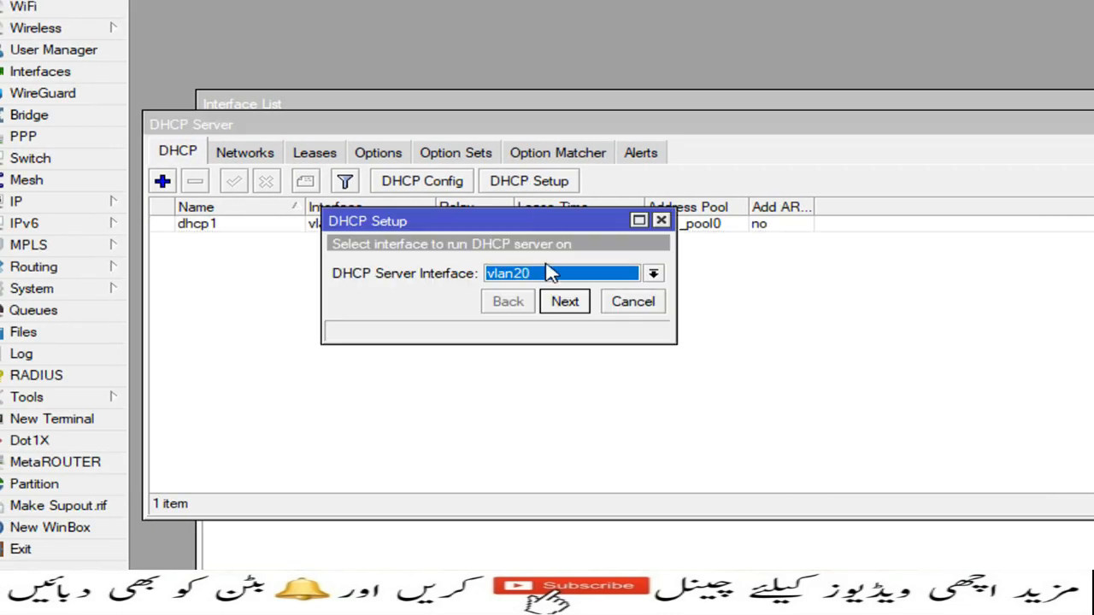
{"action": "left_click", "coordinate": [653, 273]}
{"action": "left_click", "coordinate": [551, 389]}
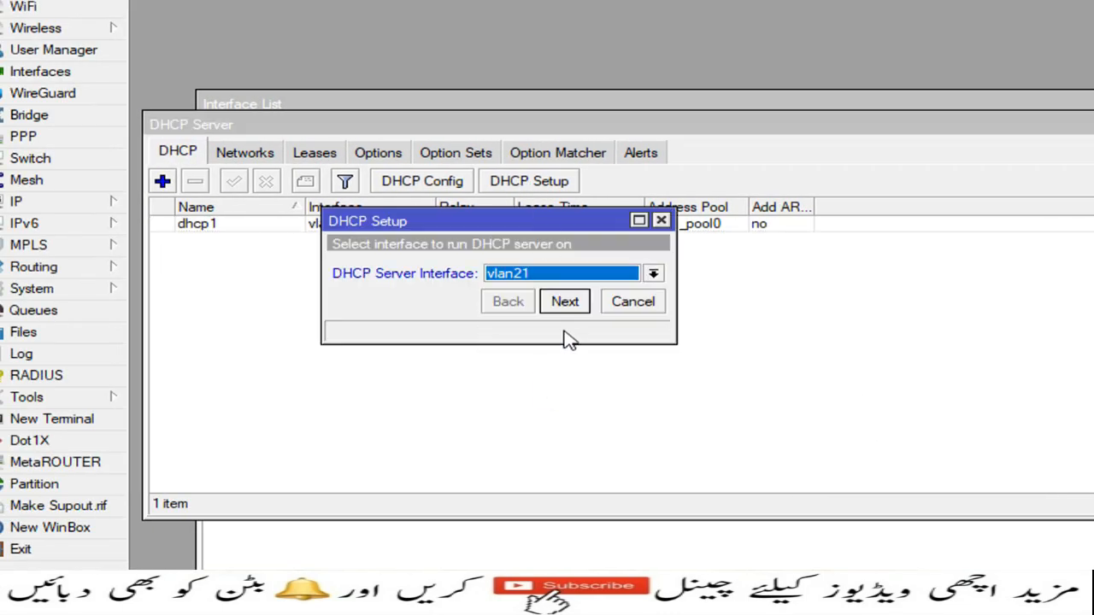
{"action": "left_click", "coordinate": [567, 302]}
{"action": "left_click", "coordinate": [567, 303]}
{"action": "left_click", "coordinate": [568, 304]}
{"action": "left_click", "coordinate": [567, 303]}
{"action": "left_click", "coordinate": [568, 303]}
{"action": "left_click", "coordinate": [567, 303]}
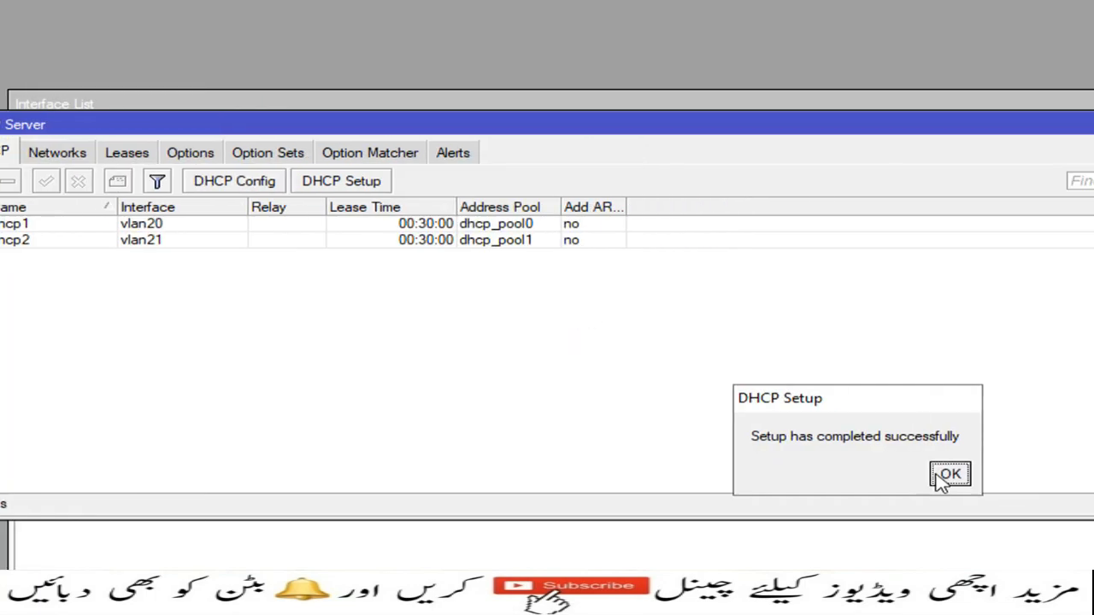
{"action": "left_click", "coordinate": [962, 476]}
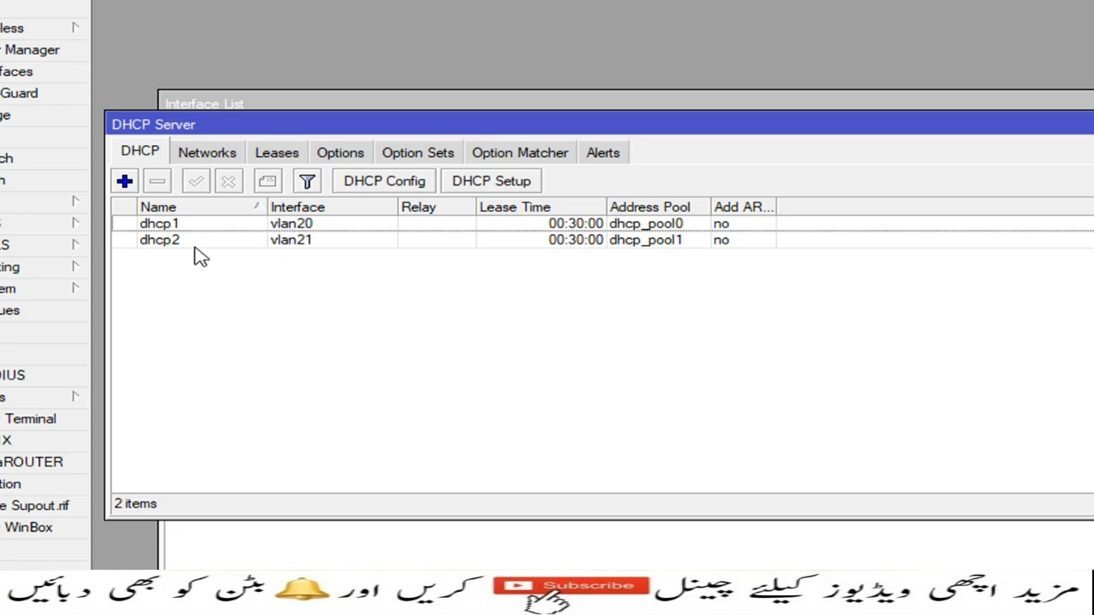
{"action": "left_click", "coordinate": [926, 133]}
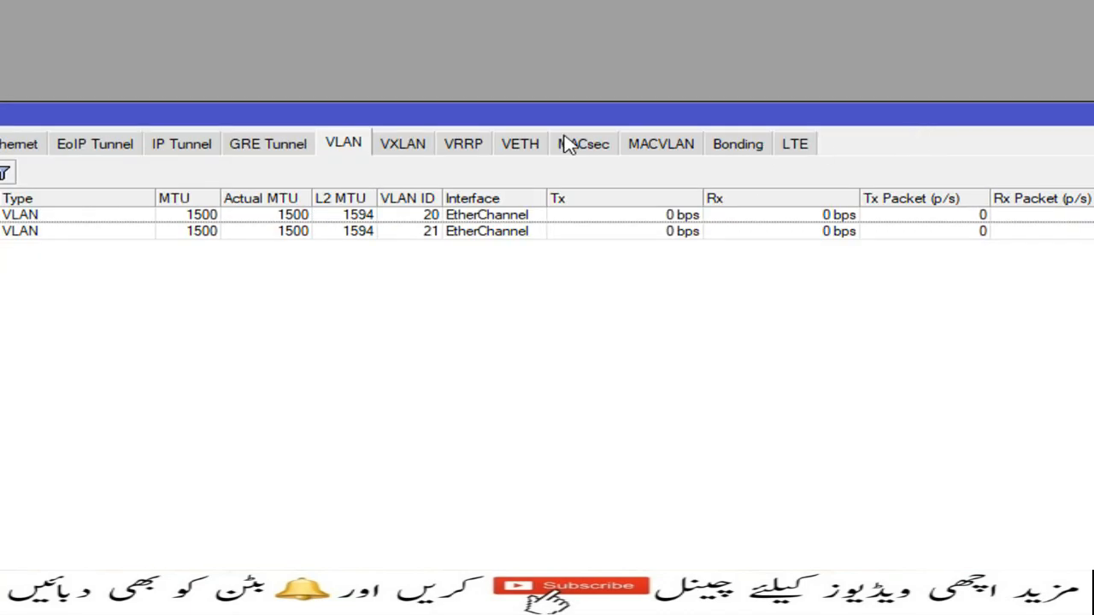
Review the address ranges of the two DHCP pools in the IP pool list and close it.
{"action": "left_click", "coordinate": [153, 215]}
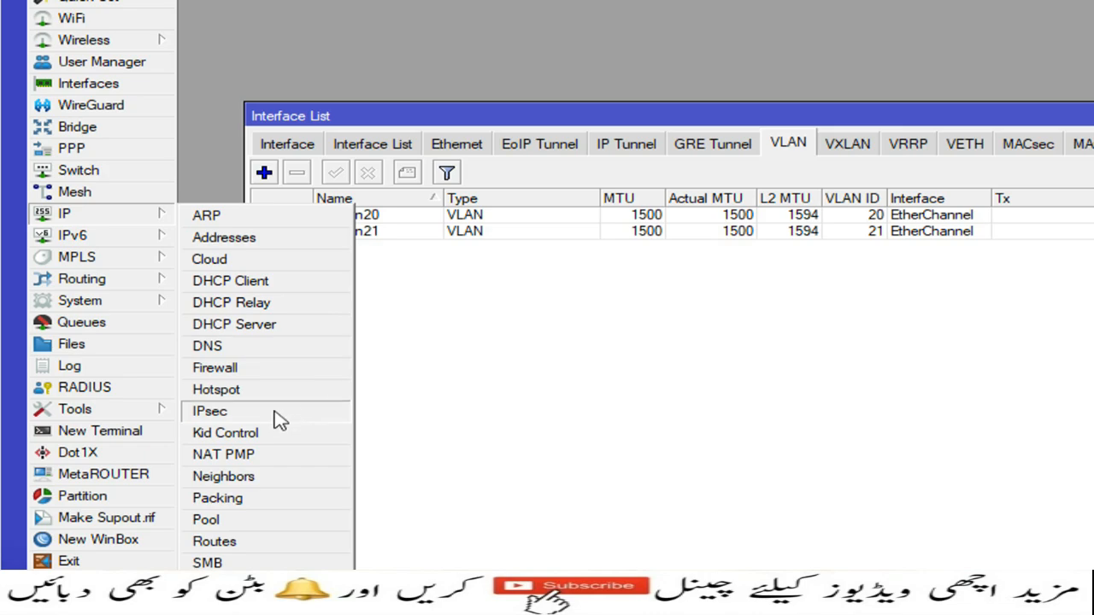
{"action": "left_click", "coordinate": [282, 518]}
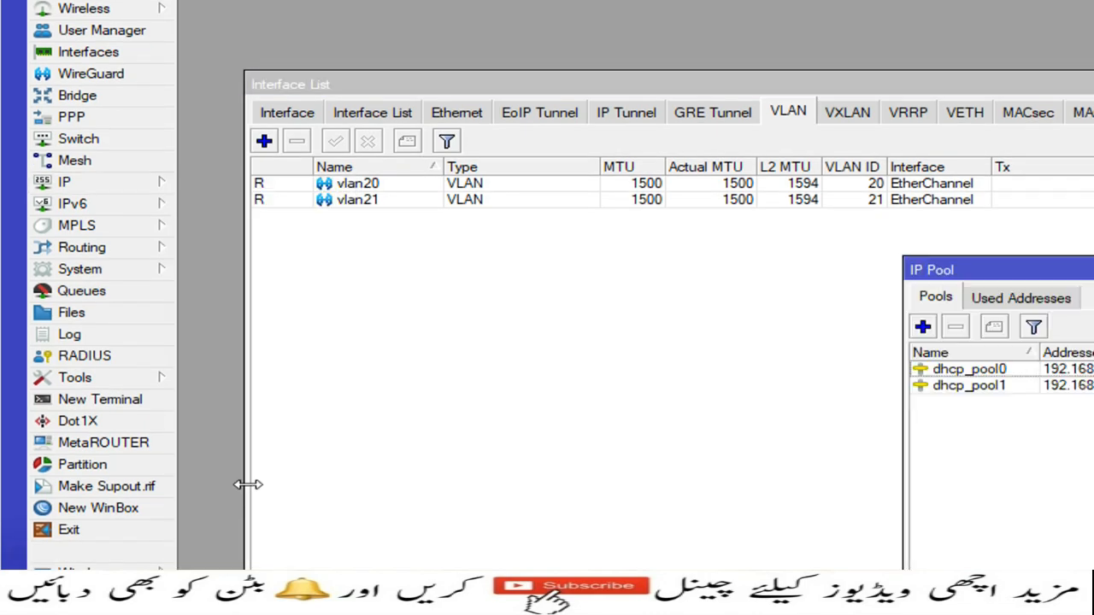
{"action": "left_click_drag", "start_coordinate": [966, 272], "coordinate": [511, 205]}
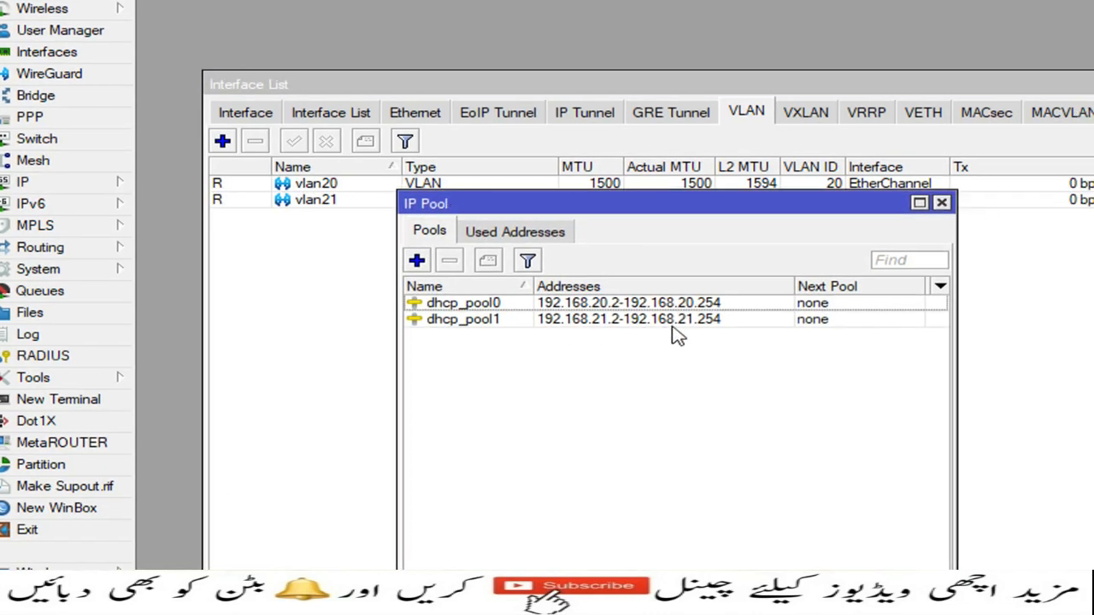
{"action": "left_click", "coordinate": [941, 202]}
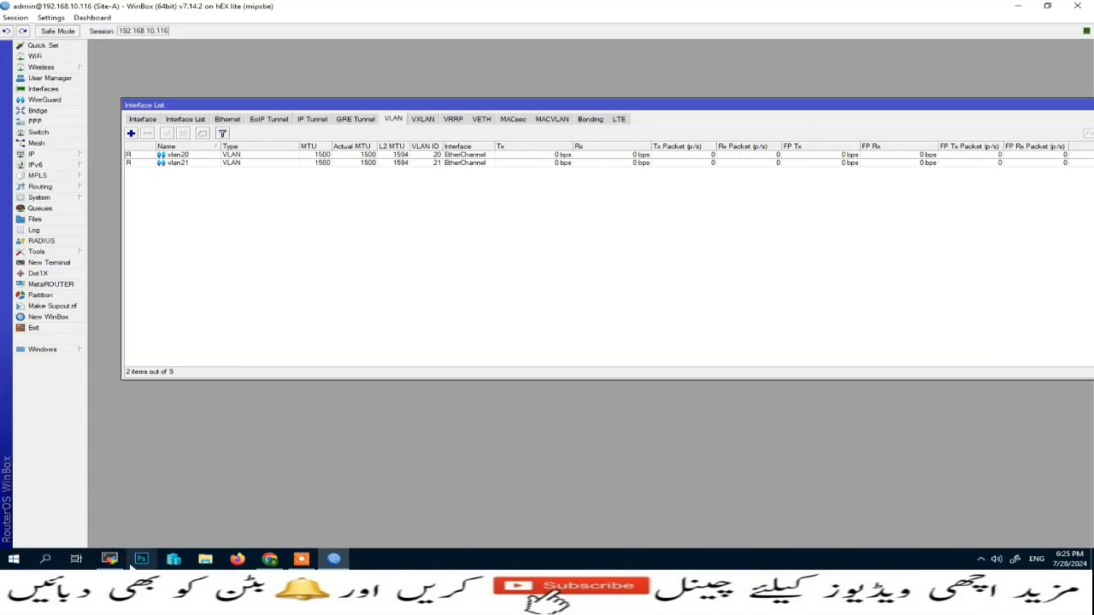
Close the interface list and reopen the DHCP server window.
{"action": "left_click_drag", "start_coordinate": [503, 106], "coordinate": [460, 79]}
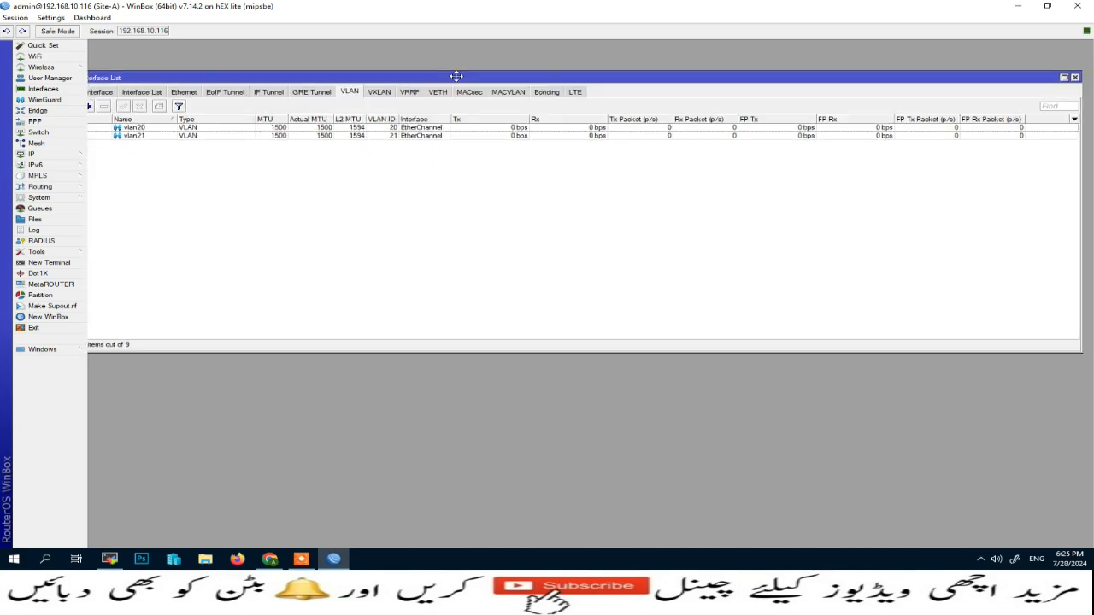
{"action": "left_click_drag", "start_coordinate": [206, 77], "coordinate": [208, 77]}
{"action": "left_click", "coordinate": [1077, 78]}
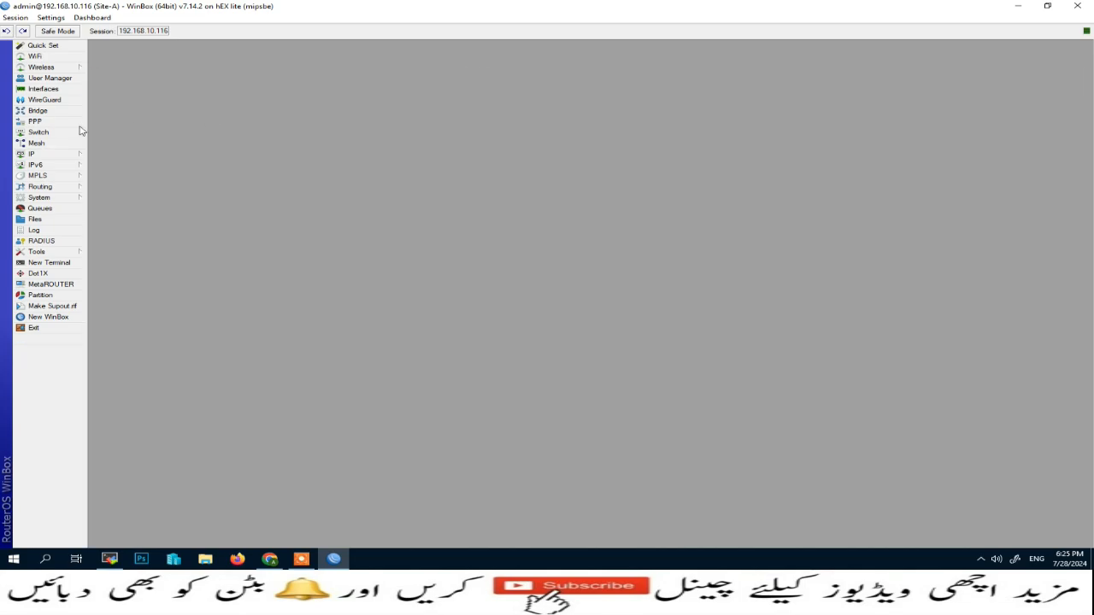
{"action": "left_click", "coordinate": [32, 154]}
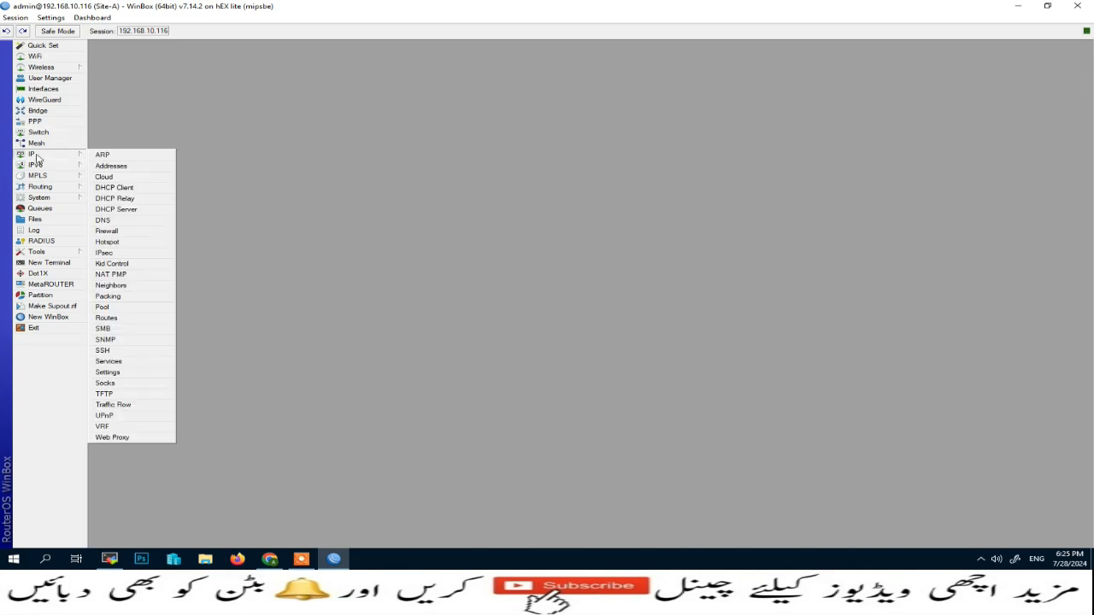
{"action": "left_click", "coordinate": [128, 210]}
{"action": "left_click", "coordinate": [180, 129]}
{"action": "left_click_drag", "start_coordinate": [245, 116], "coordinate": [267, 88]}
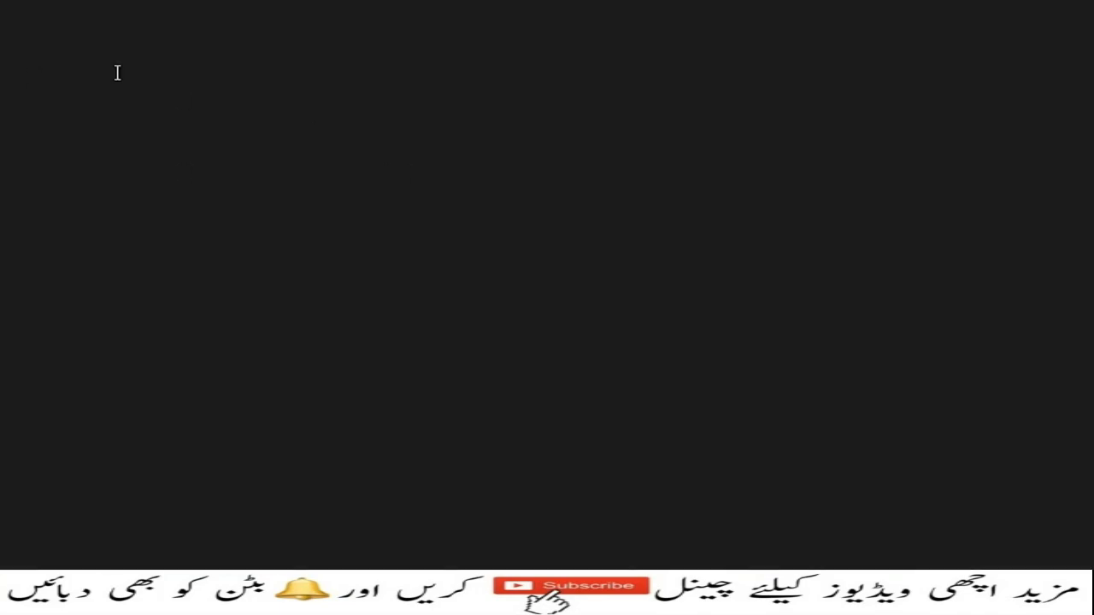
Switch to the terminal session of switch SW-1 and bring up a fresh command prompt.
{"action": "key", "text": "Return"}
{"action": "key", "text": "Return"}
{"action": "key", "text": "Return"}
{"action": "key", "text": "Return"}
{"action": "key", "text": "Return"}
{"action": "key", "text": "Return"}
{"action": "key", "text": "Return"}
{"action": "key", "text": "Return"}
{"action": "key", "text": "Return"}
{"action": "key", "text": "Return"}
{"action": "key", "text": "Return"}
{"action": "key", "text": "Return"}
{"action": "key", "text": "Return"}
{"action": "key", "text": "Return"}
{"action": "key", "text": "Return"}
{"action": "key", "text": "Return"}
{"action": "key", "text": "Return"}
{"action": "key", "text": "Return"}
{"action": "key", "text": "Return"}
{"action": "key", "text": "Return"}
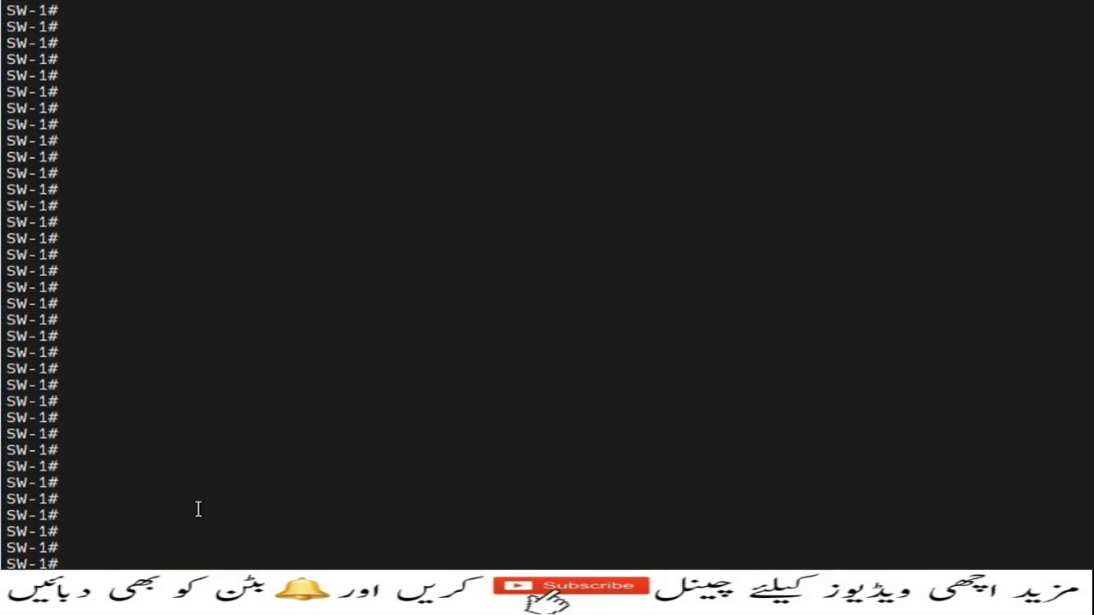
{"action": "key", "text": "Return"}
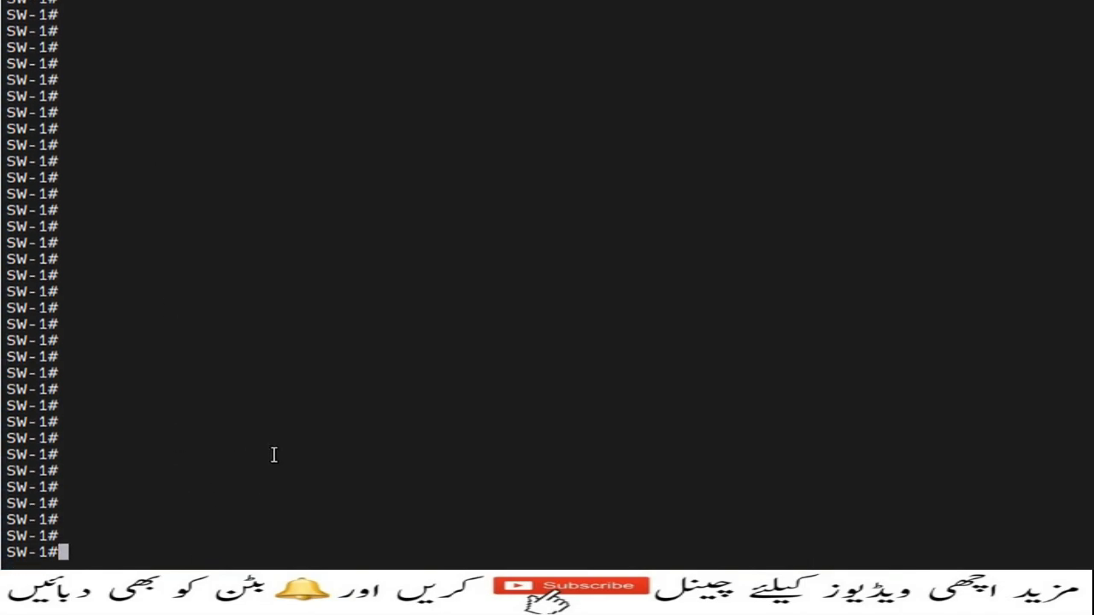
Run sh ip int br on SW-1 and page through the interface status list.
{"action": "type", "text": "sh ip int br"}
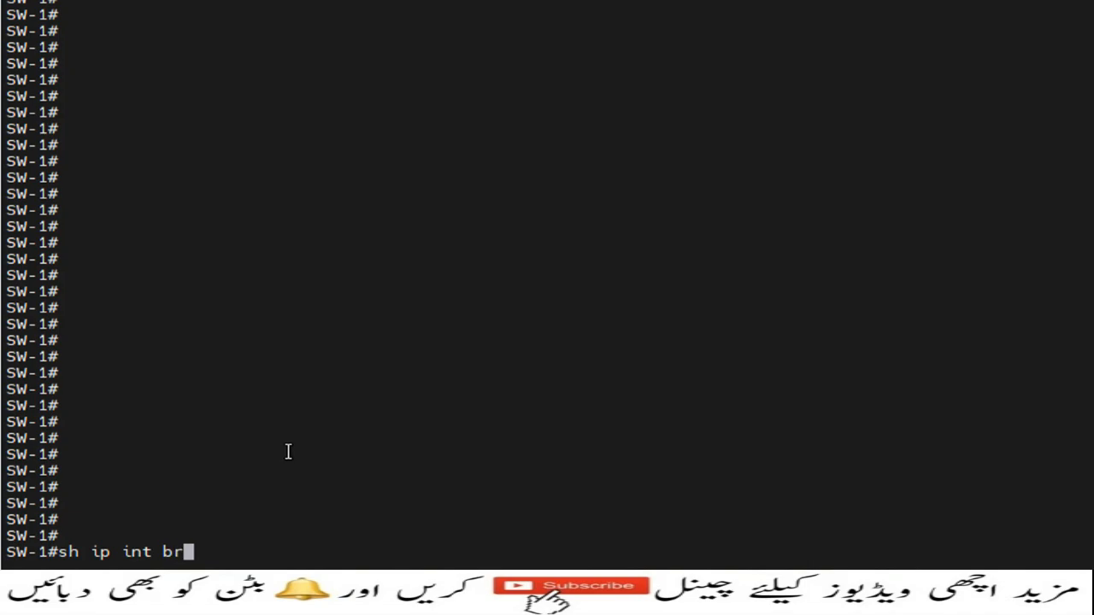
{"action": "key", "text": "Return"}
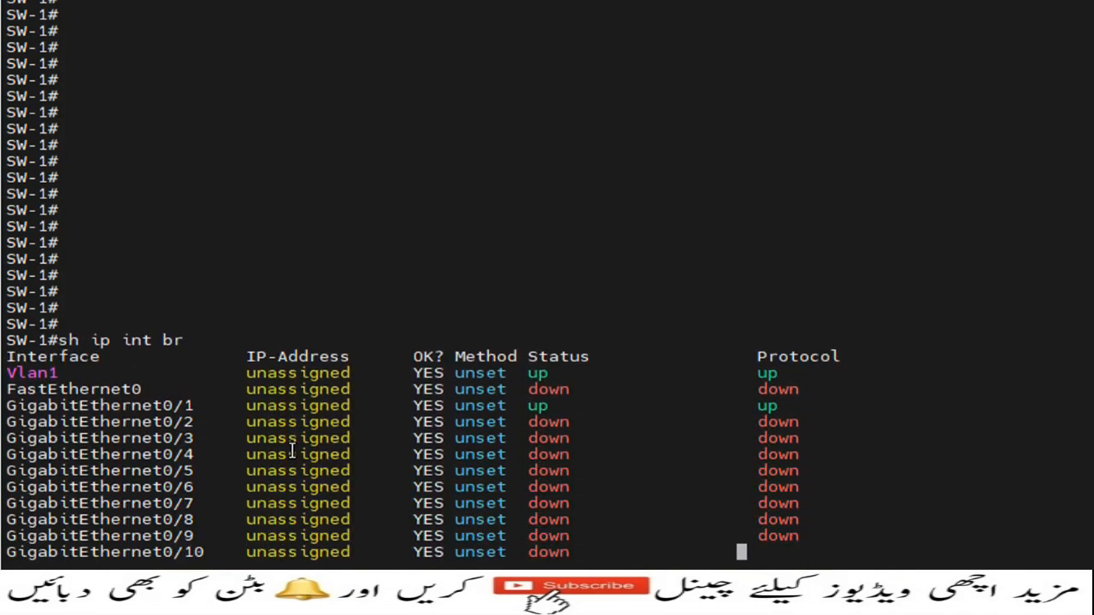
{"action": "key", "text": "space"}
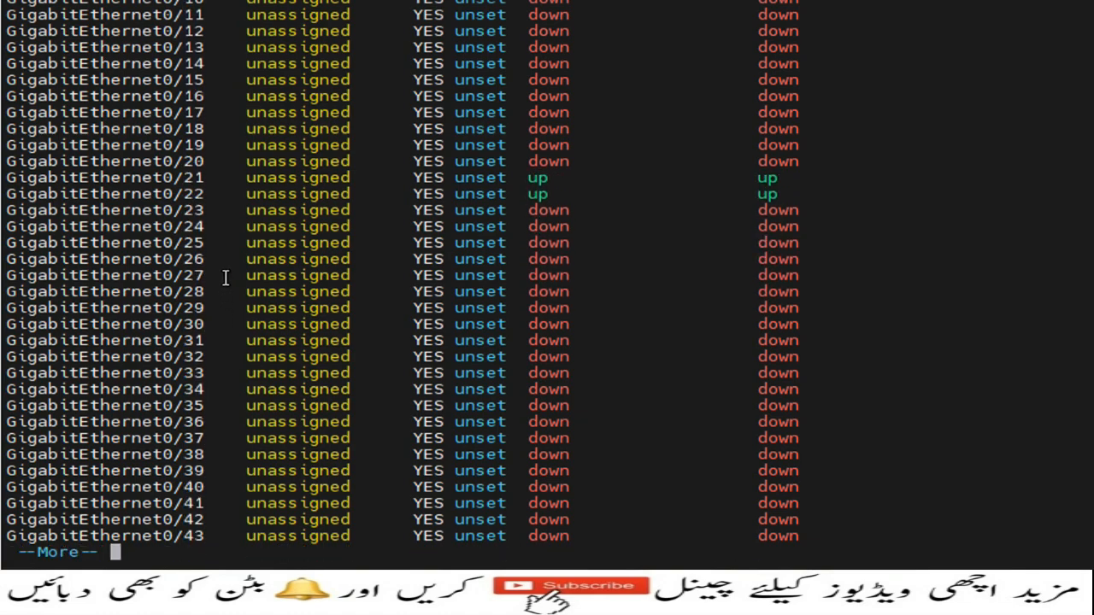
Finish paging through the interface list, noting GigabitEthernet0/21 and 0/22, and review the VLAN table with sh vlan.
{"action": "left_click_drag", "start_coordinate": [186, 177], "coordinate": [481, 194]}
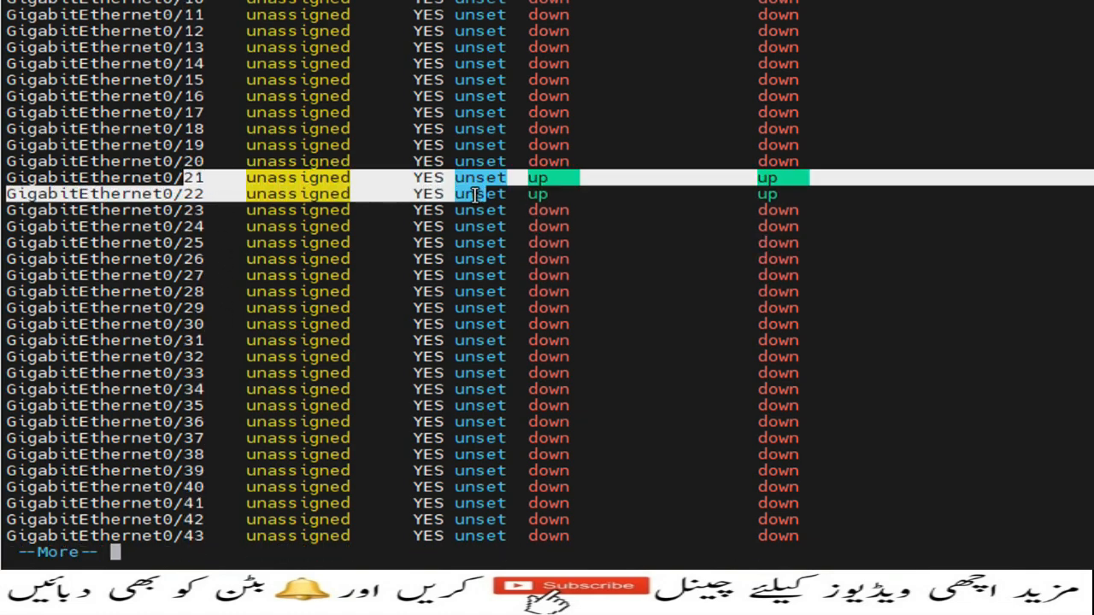
{"action": "key", "text": "space"}
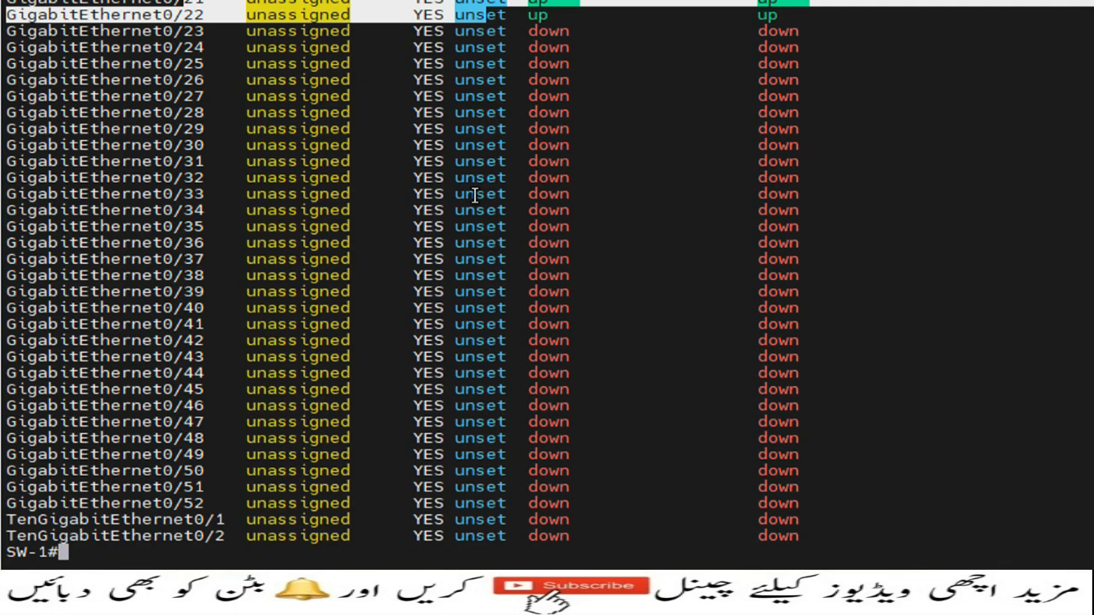
{"action": "type", "text": "sh vlan"}
{"action": "key", "text": "Return"}
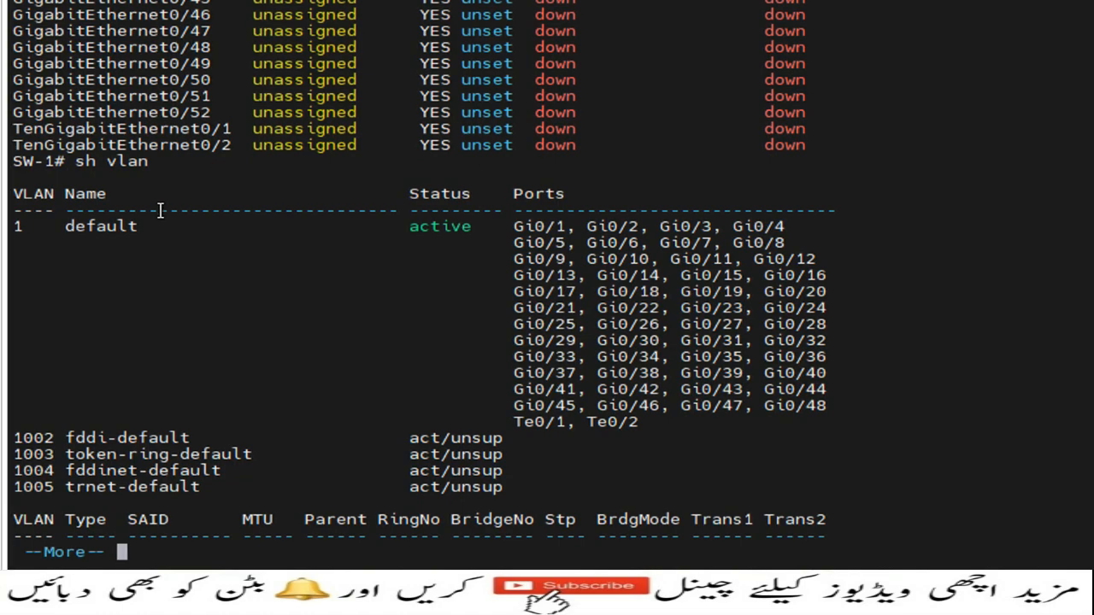
{"action": "left_click_drag", "start_coordinate": [68, 227], "coordinate": [763, 419]}
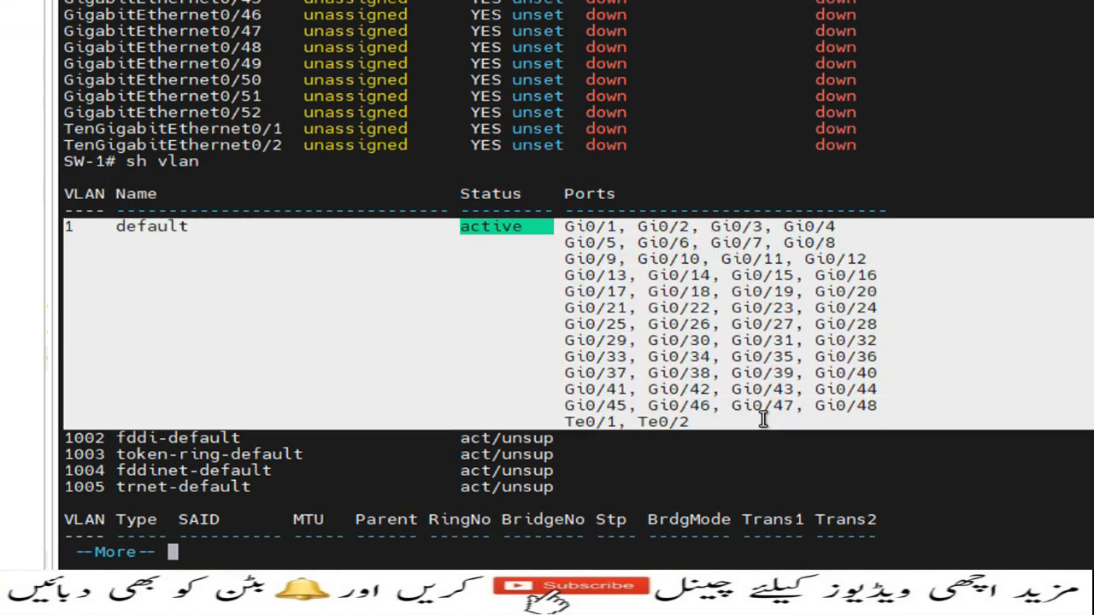
{"action": "left_click", "coordinate": [768, 413]}
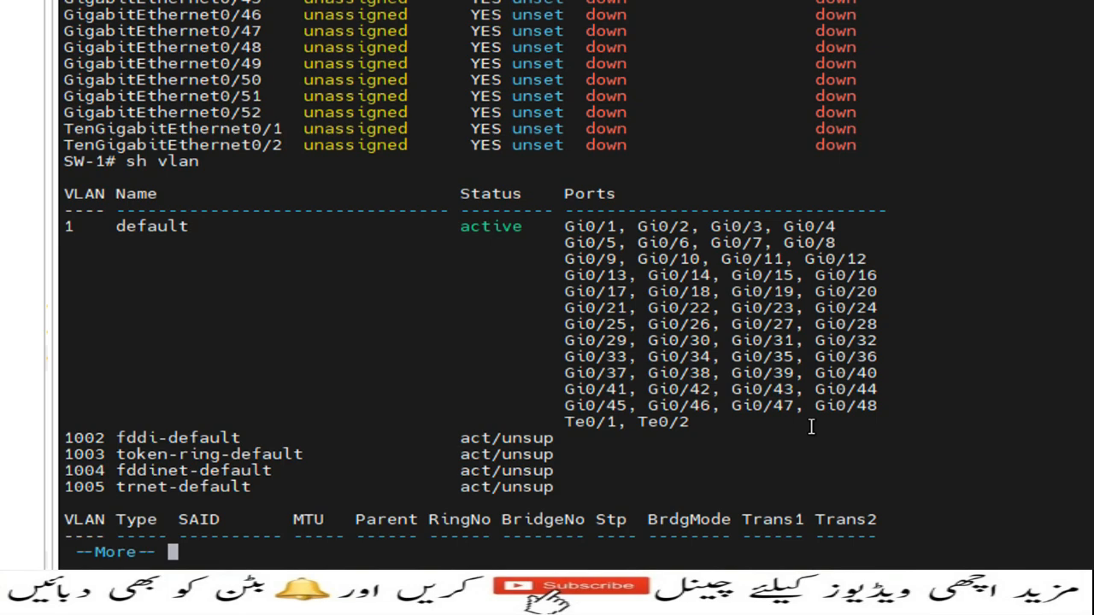
{"action": "key", "text": "space"}
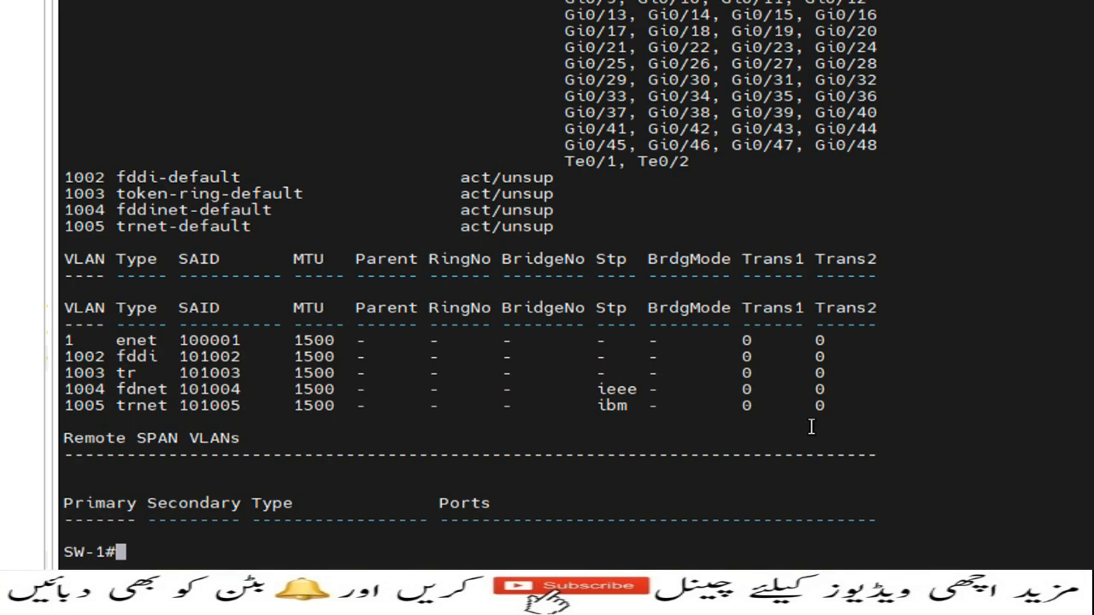
Enter global configuration mode with config t and create VLAN 20 named vlan_20, returning to global configuration.
{"action": "type", "text": "config t"}
{"action": "key", "text": "Return"}
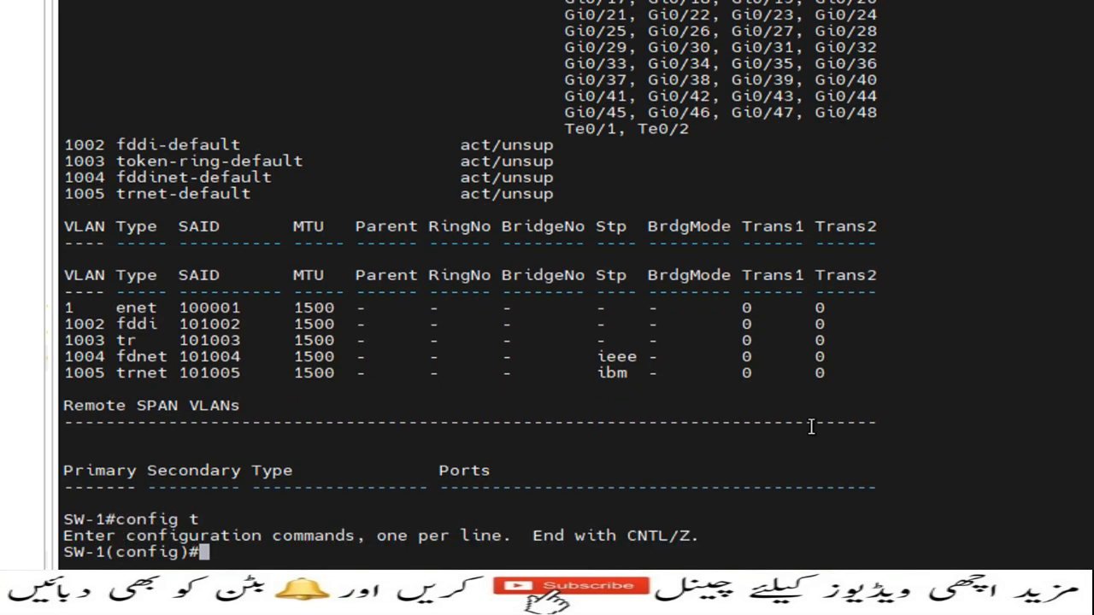
{"action": "type", "text": "vlan 2"}
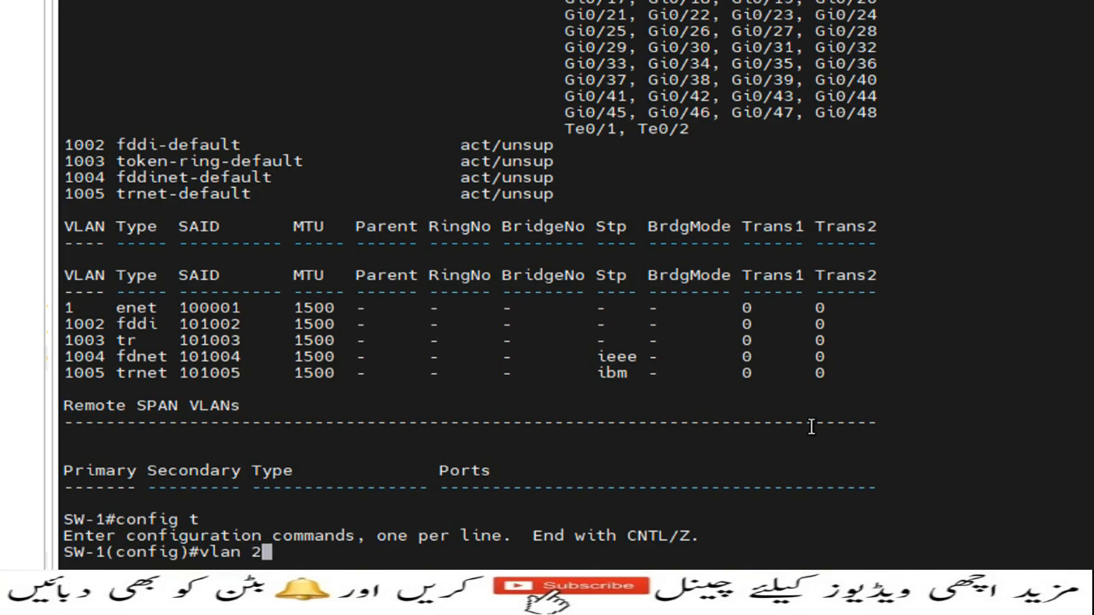
{"action": "type", "text": "0"}
{"action": "key", "text": "Return"}
{"action": "type", "text": "name "}
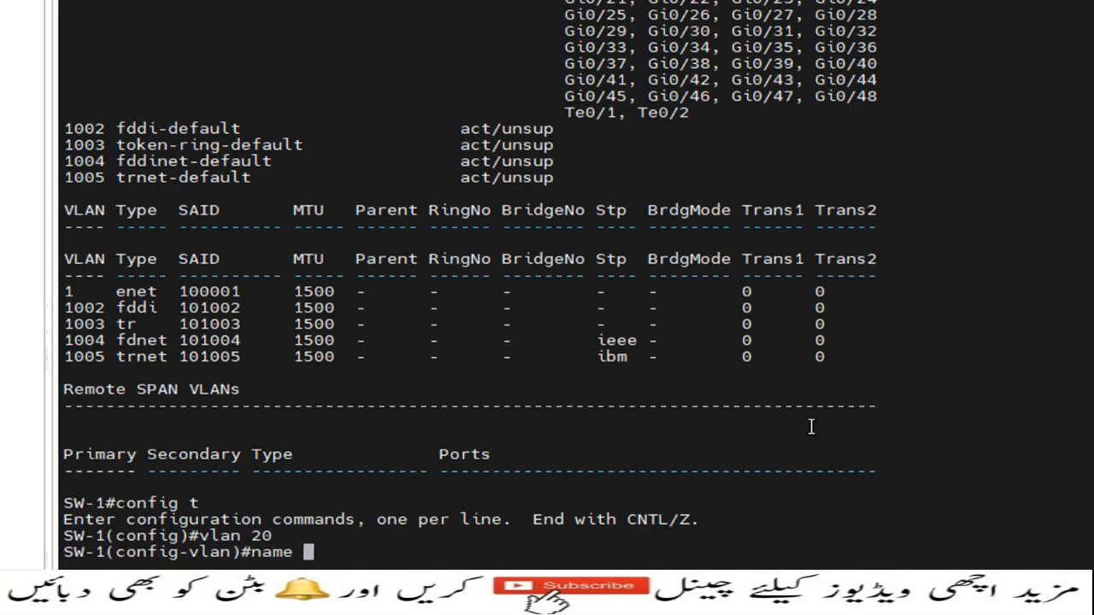
{"action": "type", "text": "vlan"}
{"action": "type", "text": "_20"}
{"action": "key", "text": "Return"}
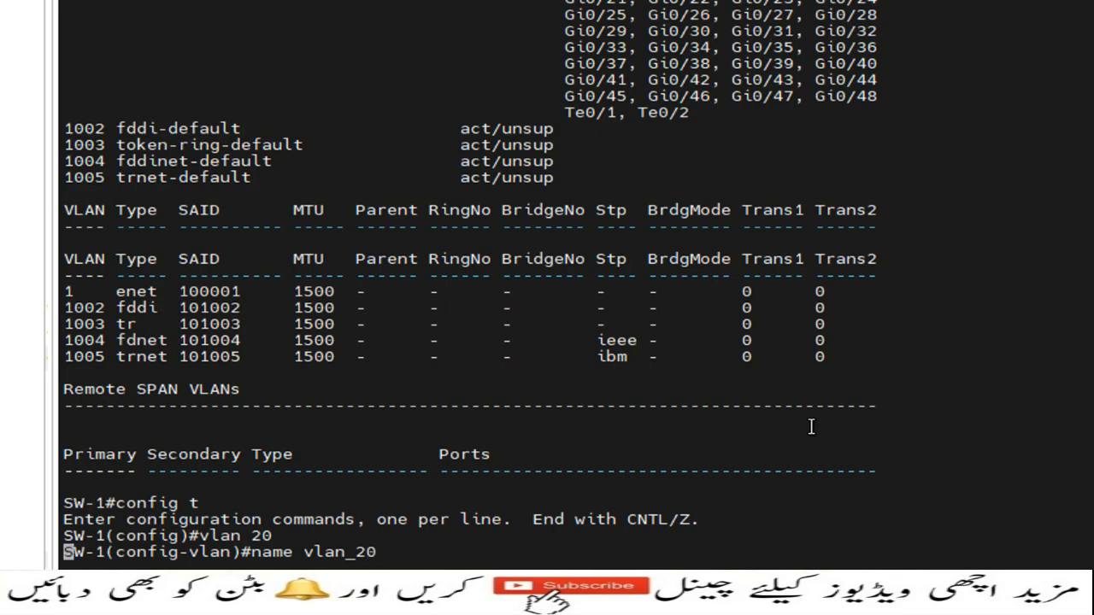
{"action": "type", "text": "ex"}
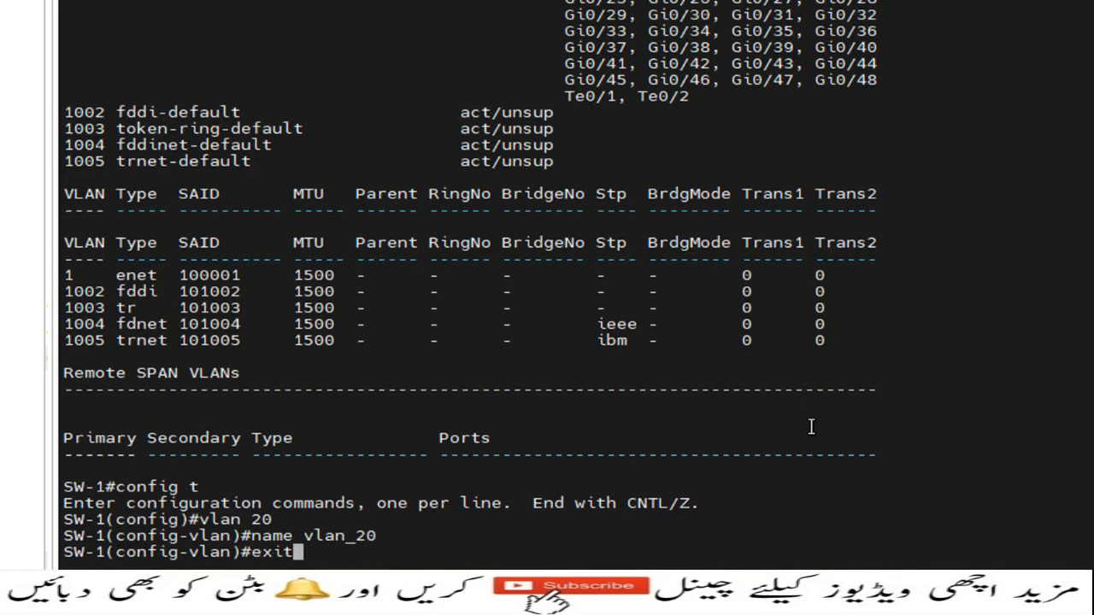
{"action": "type", "text": "it"}
{"action": "key", "text": "Return"}
Create VLAN 21 named vlan_21 and return to global configuration mode.
{"action": "type", "text": "vlan 21"}
{"action": "key", "text": "Return"}
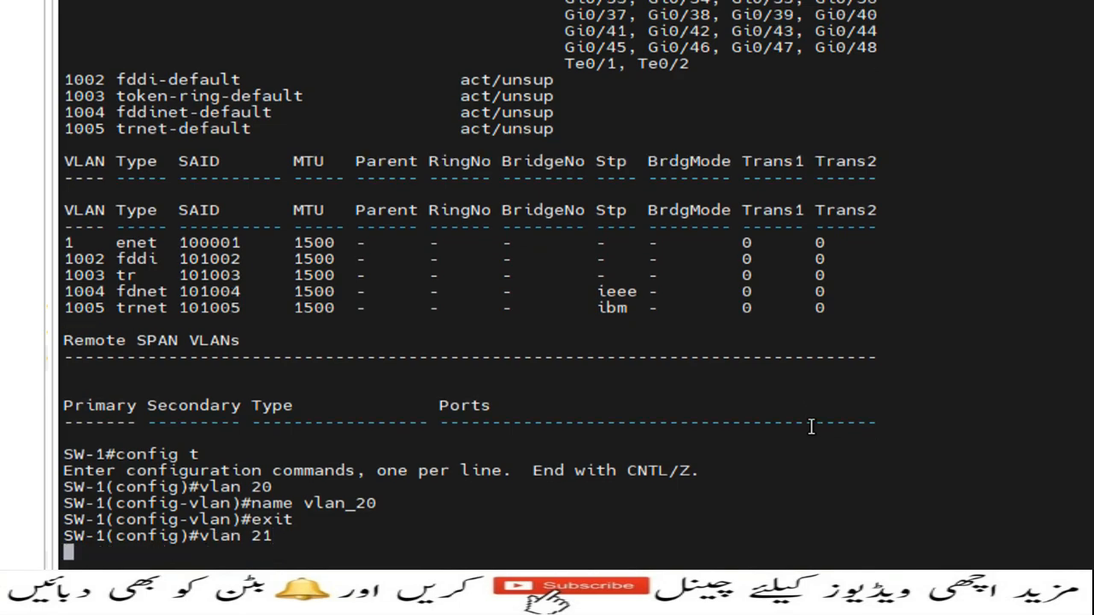
{"action": "type", "text": "nam"}
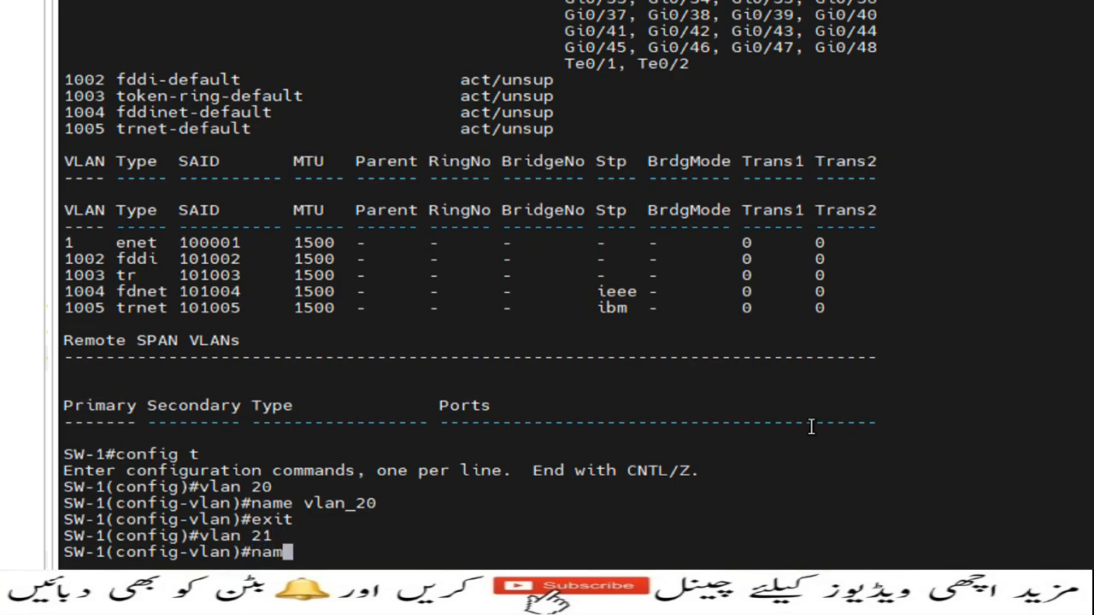
{"action": "type", "text": "e vlan"}
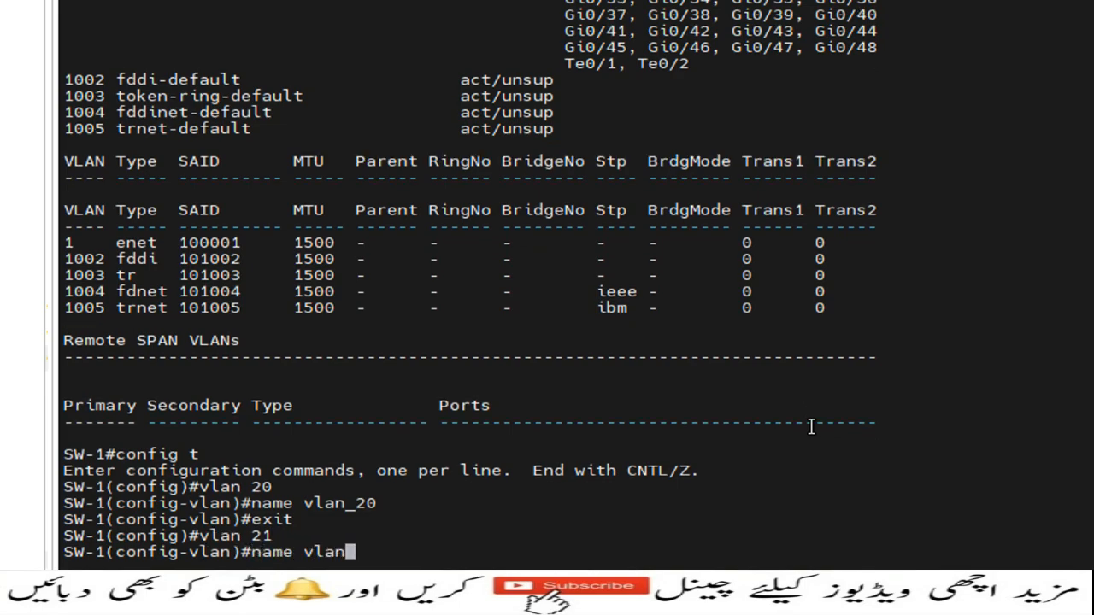
{"action": "type", "text": "_21"}
{"action": "key", "text": "Return"}
{"action": "type", "text": "exit"}
{"action": "key", "text": "Return"}
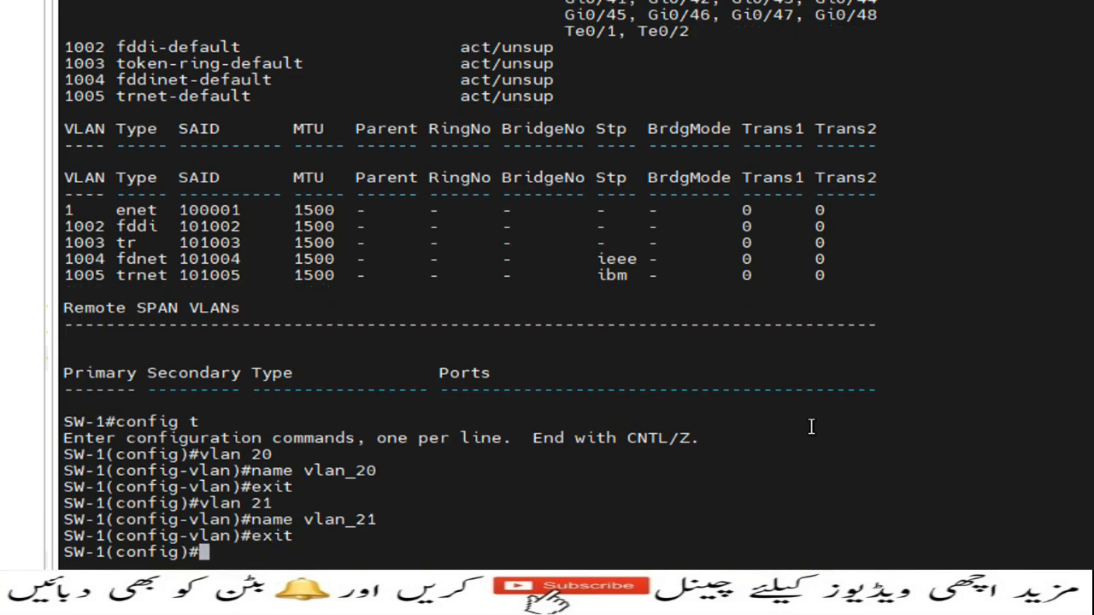
Select interface gi0/1 with int range and set it to switchport mode access.
{"action": "type", "text": "int ran"}
{"action": "key", "text": "Tab"}
{"action": "type", "text": "gi0/1"}
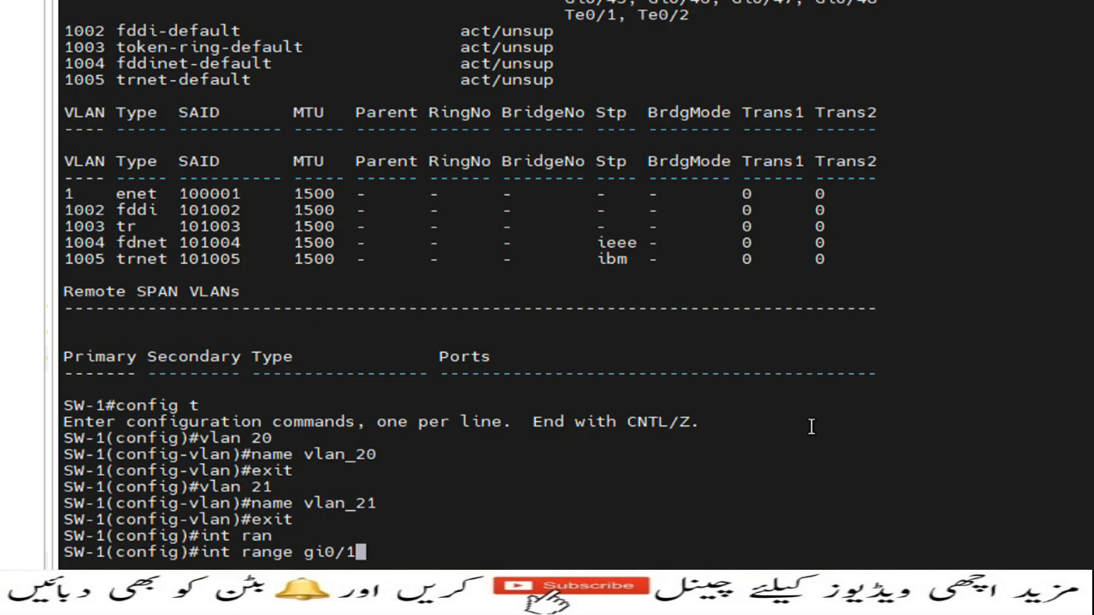
{"action": "key", "text": "Return"}
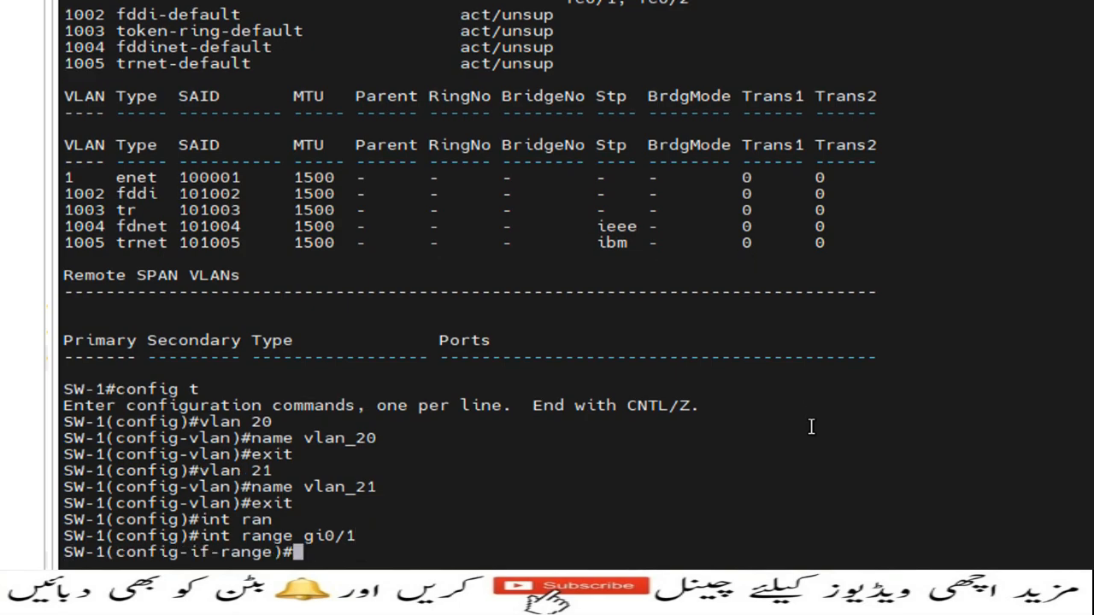
{"action": "type", "text": "sw"}
{"action": "key", "text": "Tab"}
{"action": "type", "text": "mode"}
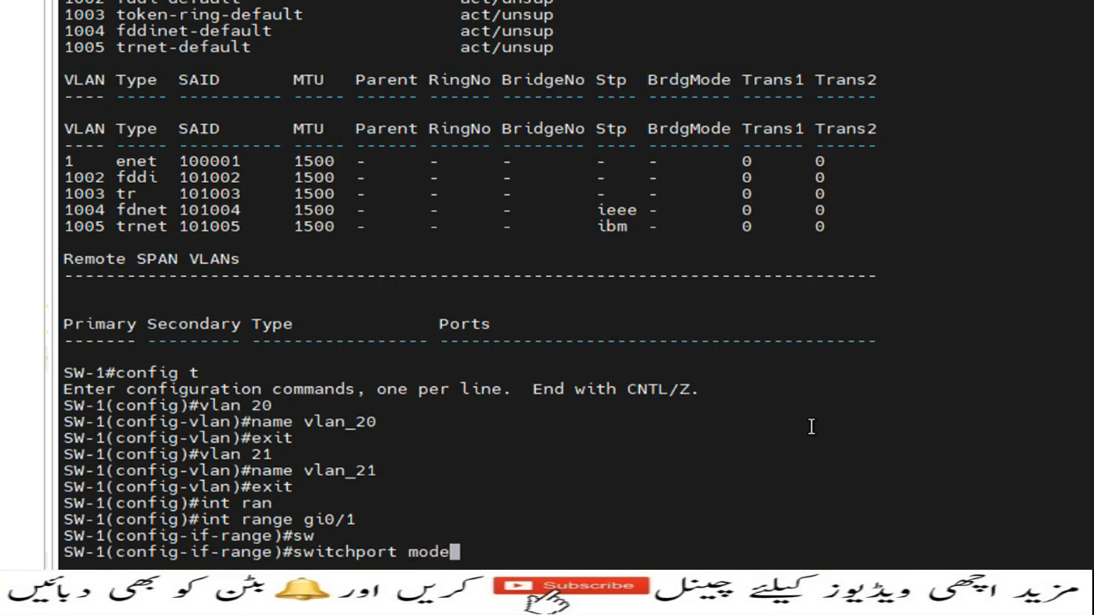
{"action": "key", "text": "Tab"}
{"action": "type", "text": "ac"}
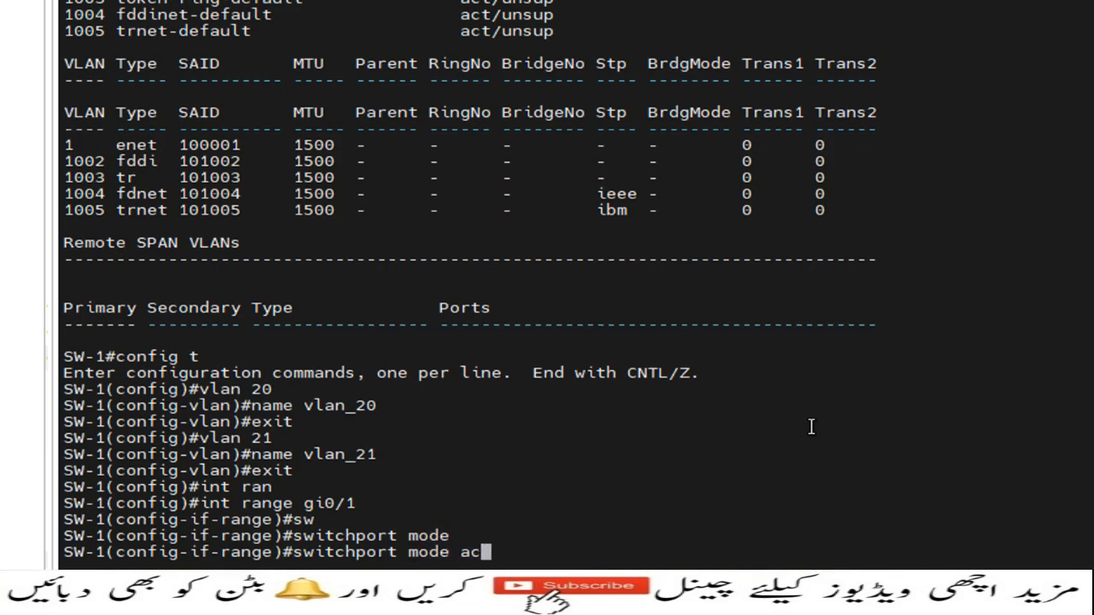
{"action": "type", "text": "ce"}
{"action": "key", "text": "Tab"}
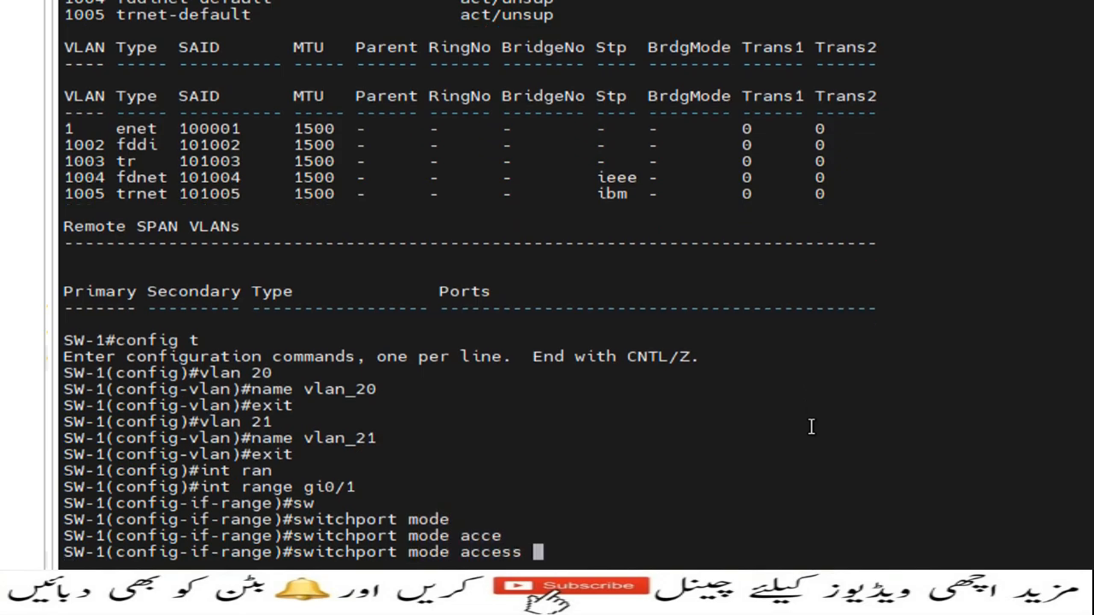
{"action": "key", "text": "Return"}
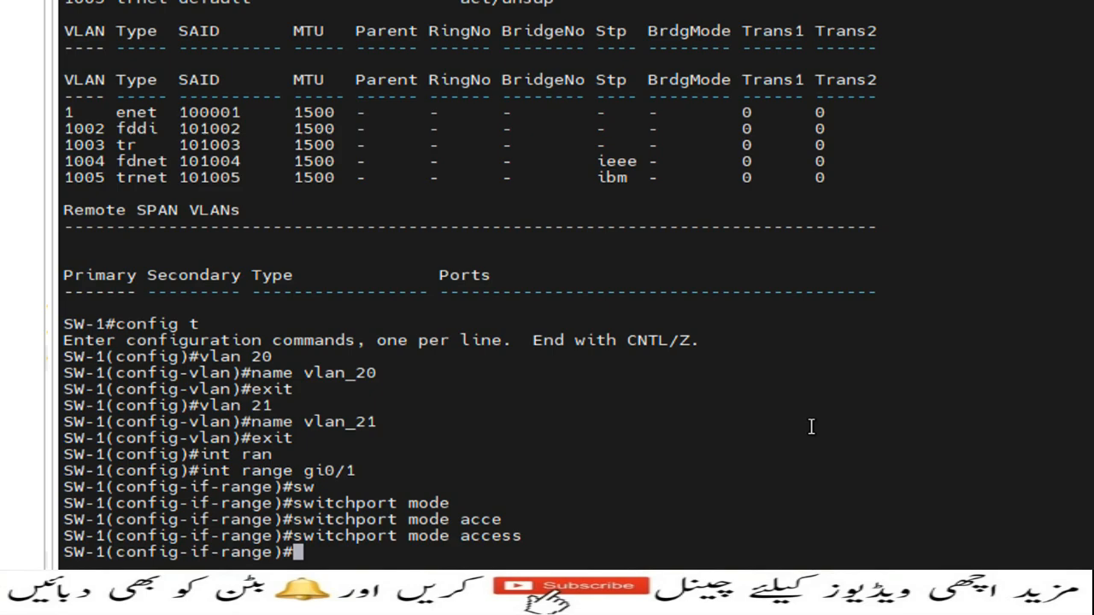
Assign gi0/1 to access VLAN 20, enable it with no shutdown, and exit its interface configuration.
{"action": "type", "text": "sw"}
{"action": "key", "text": "Tab"}
{"action": "type", "text": "acc"}
{"action": "key", "text": "Tab"}
{"action": "type", "text": "vlan 20"}
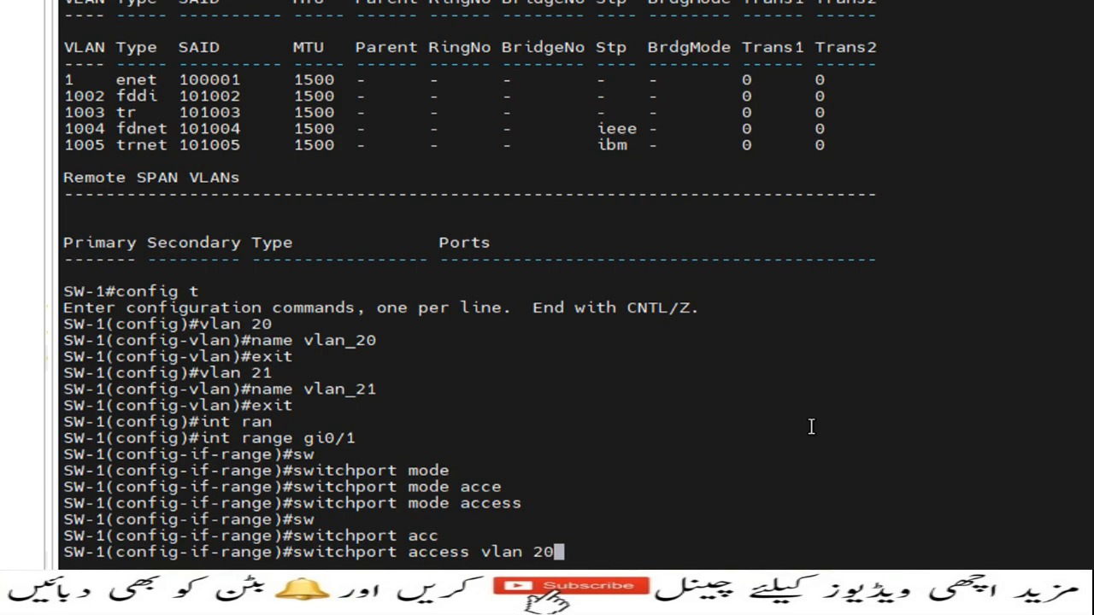
{"action": "key", "text": "Return"}
{"action": "type", "text": "no shu"}
{"action": "key", "text": "Tab"}
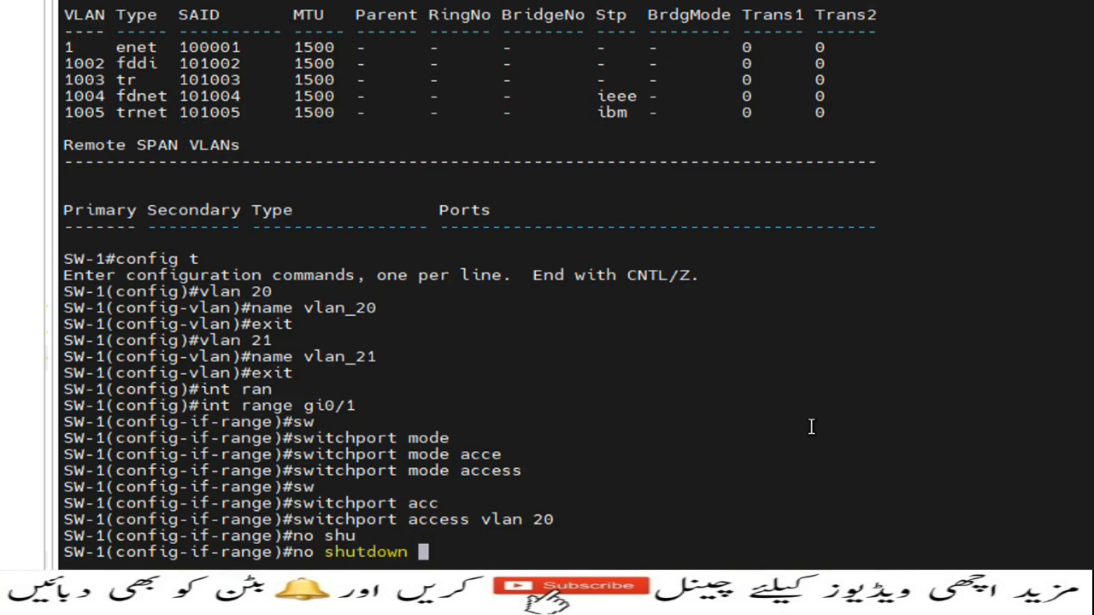
{"action": "key", "text": "Return"}
{"action": "type", "text": "exit"}
{"action": "key", "text": "Return"}
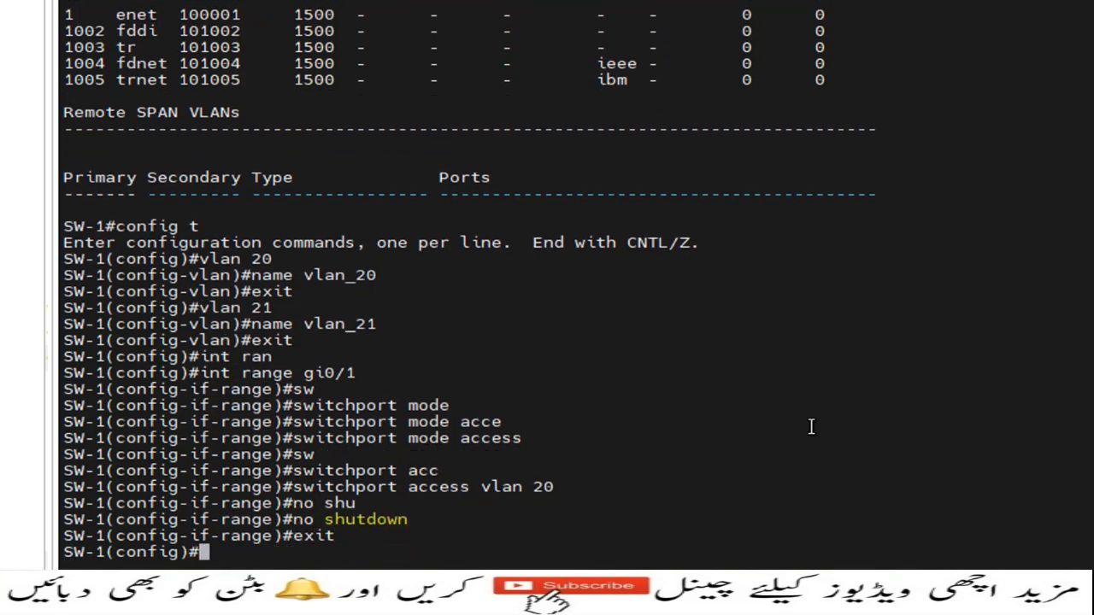
Select interface gi0/2 with int range and set it to switchport mode access.
{"action": "type", "text": "int ran"}
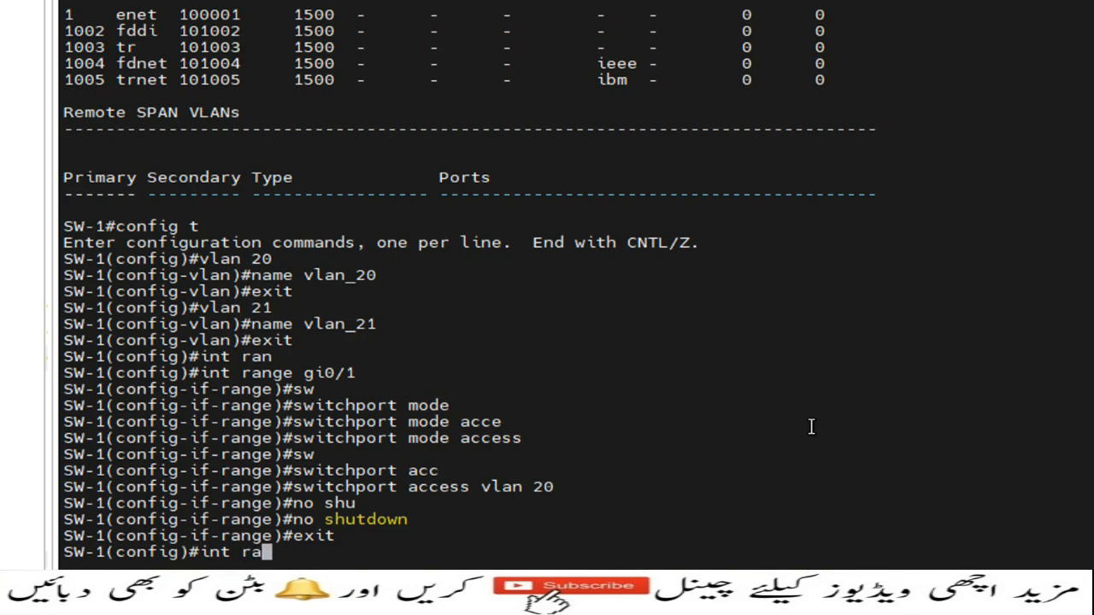
{"action": "key", "text": "Tab"}
{"action": "type", "text": "gi0/2"}
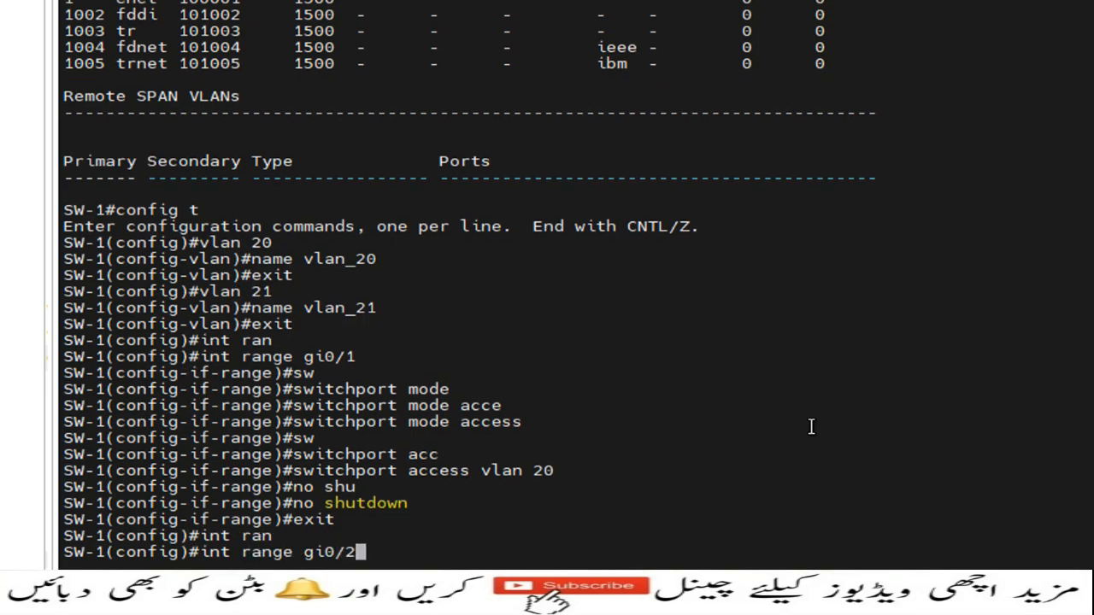
{"action": "key", "text": "Return"}
{"action": "type", "text": "sw"}
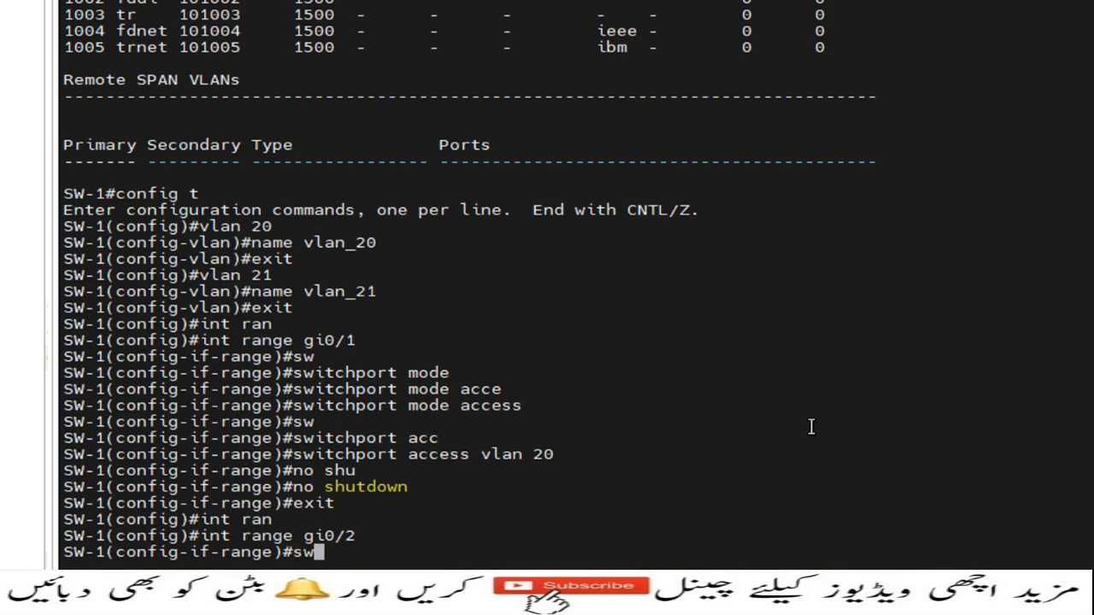
{"action": "key", "text": "Tab"}
{"action": "type", "text": "mod"}
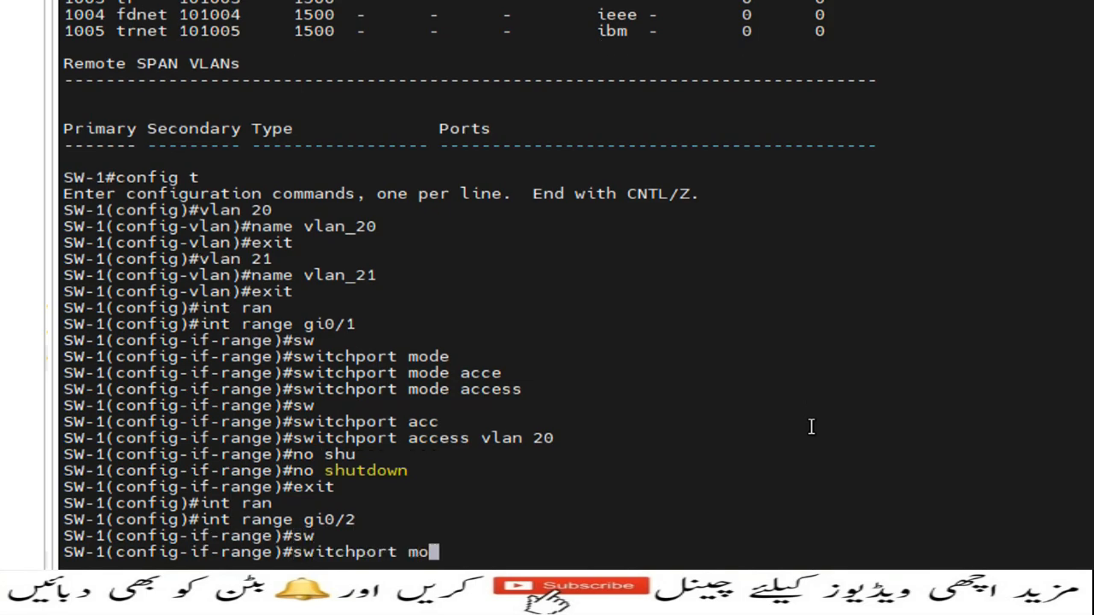
{"action": "key", "text": "Tab"}
{"action": "type", "text": "acc"}
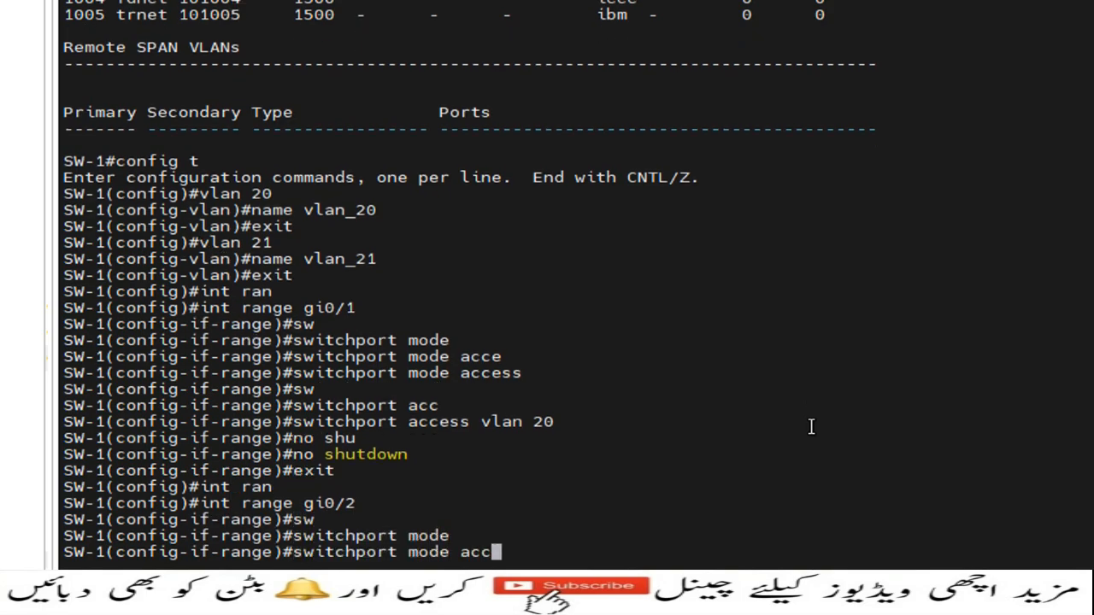
{"action": "key", "text": "Tab"}
{"action": "key", "text": "Return"}
Assign gi0/2 to access VLAN 21, enable it with no shutdown, and exit its interface configuration.
{"action": "type", "text": "sw"}
{"action": "key", "text": "Tab"}
{"action": "type", "text": "acc"}
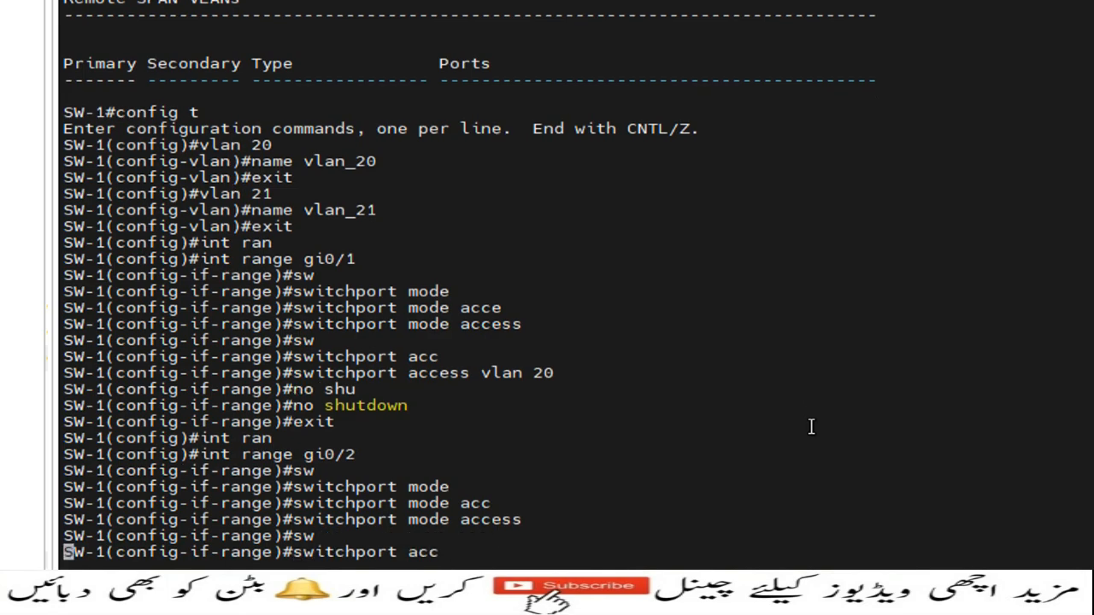
{"action": "key", "text": "Tab"}
{"action": "type", "text": "vlan 21"}
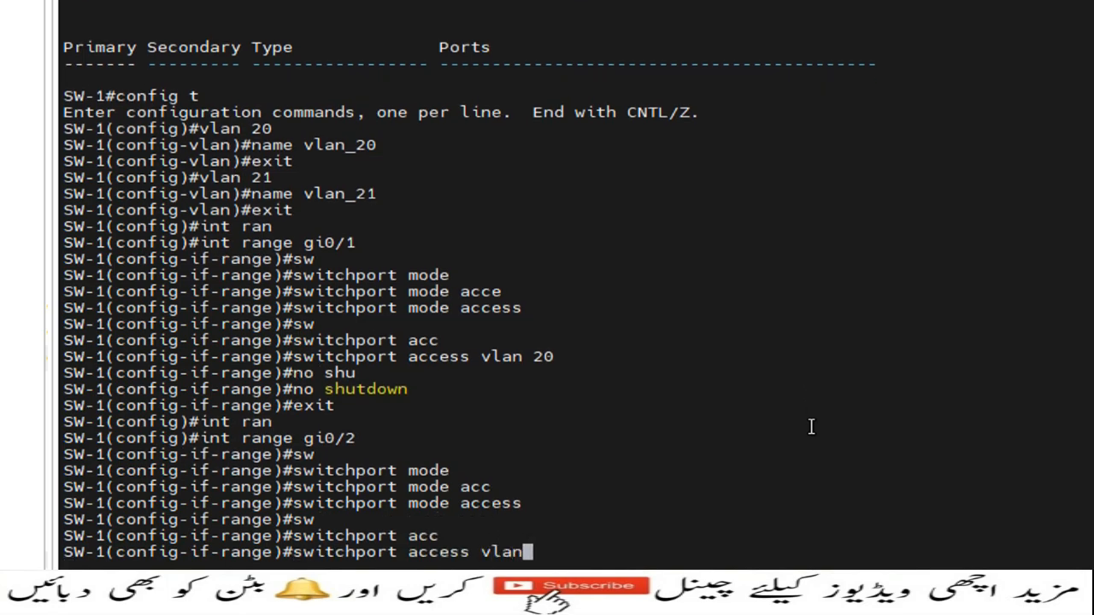
{"action": "key", "text": "Return"}
{"action": "type", "text": "n"}
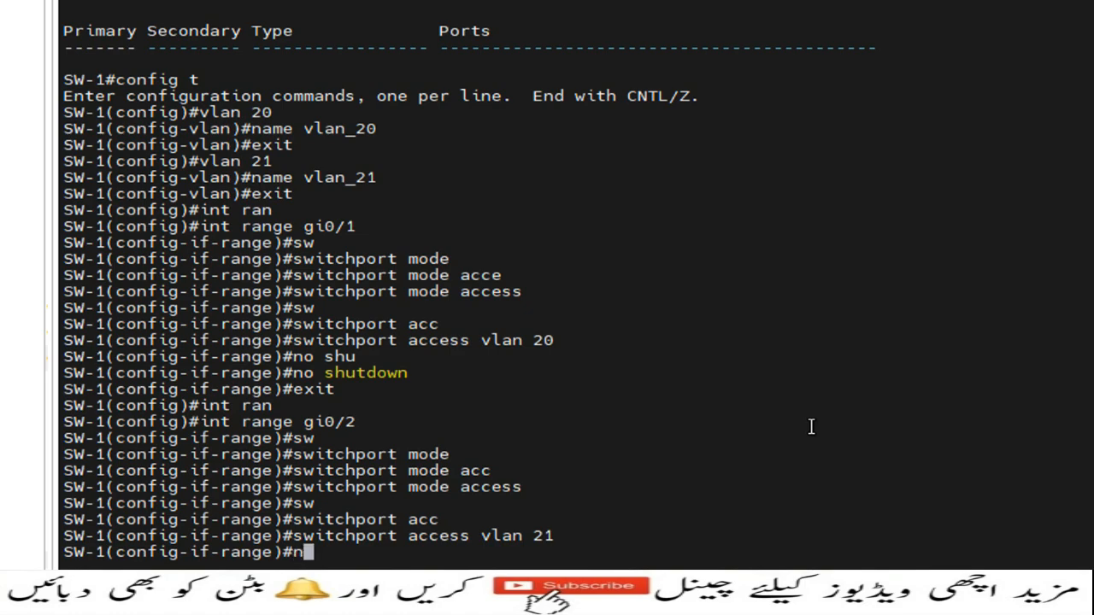
{"action": "type", "text": "o shu"}
{"action": "key", "text": "Tab"}
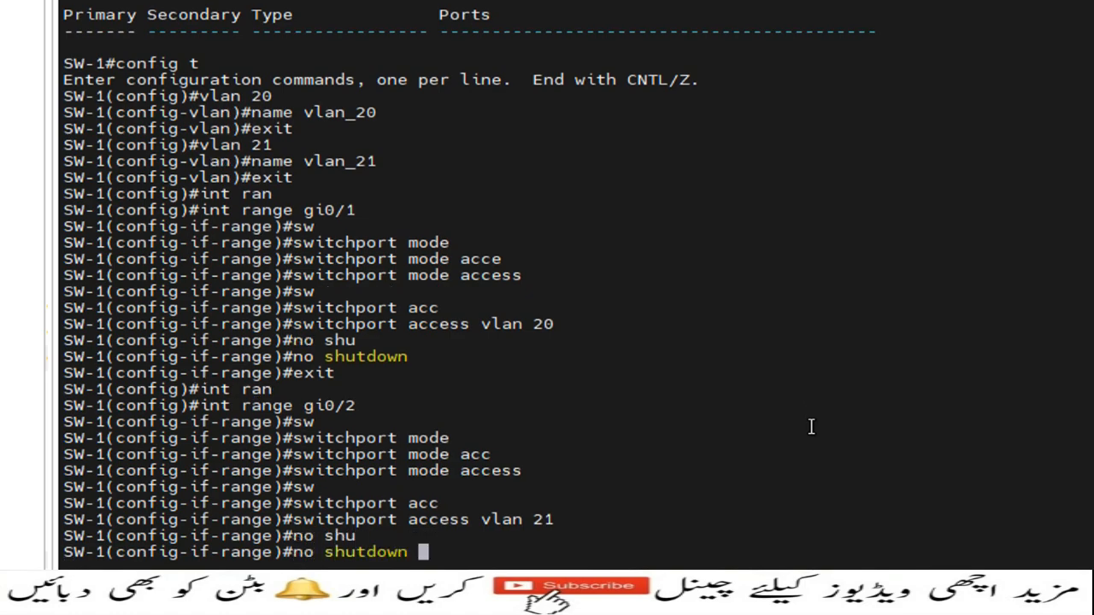
{"action": "key", "text": "Return"}
{"action": "type", "text": "exit"}
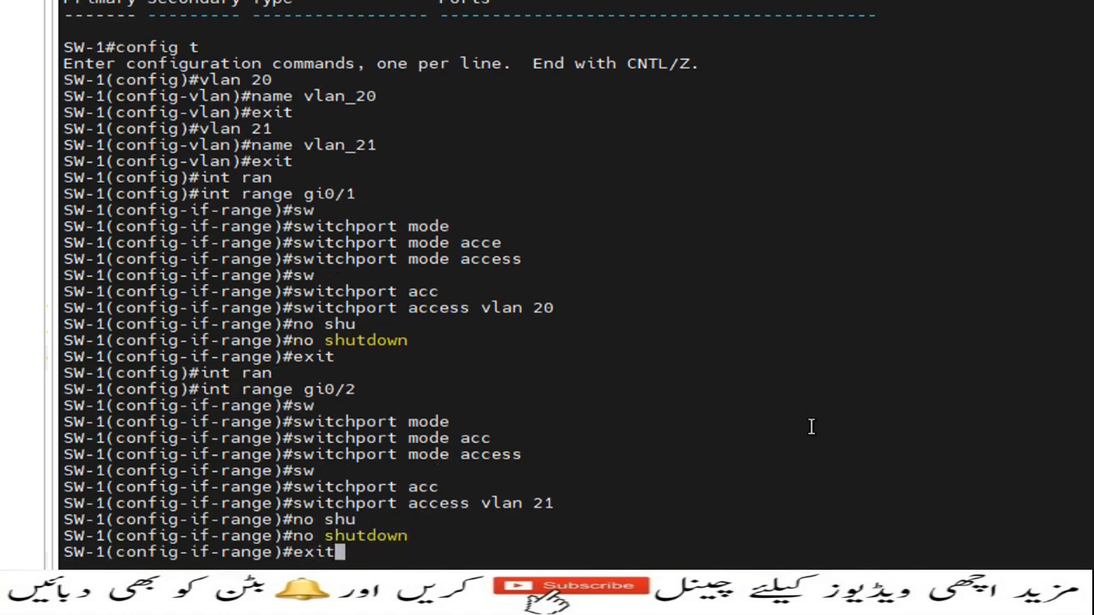
{"action": "key", "text": "Return"}
Save the switch's running configuration with do wr.
{"action": "type", "text": "do wr"}
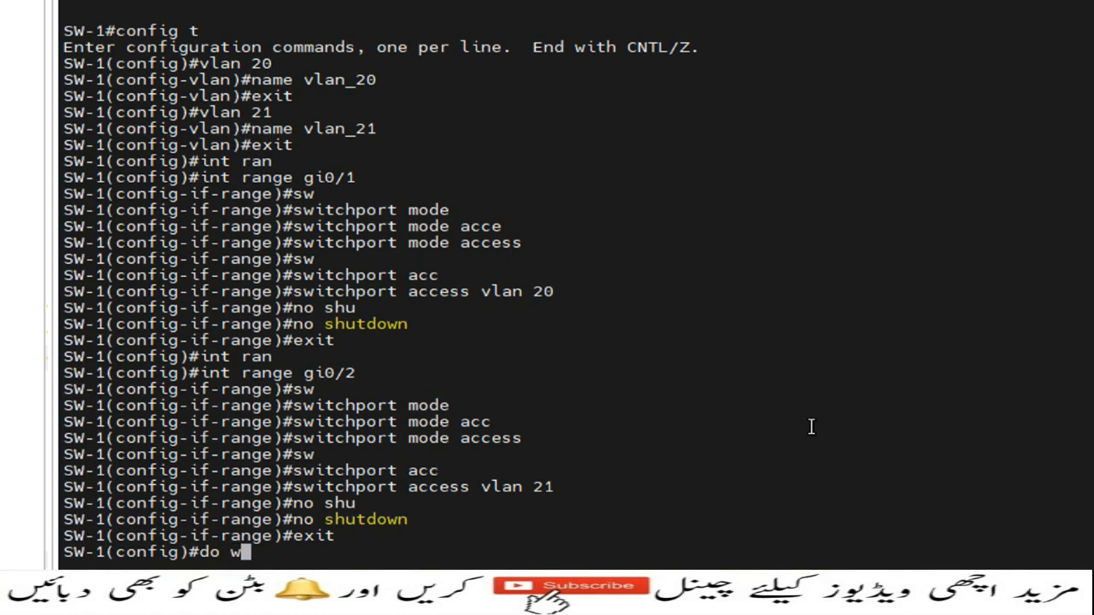
{"action": "key", "text": "Return"}
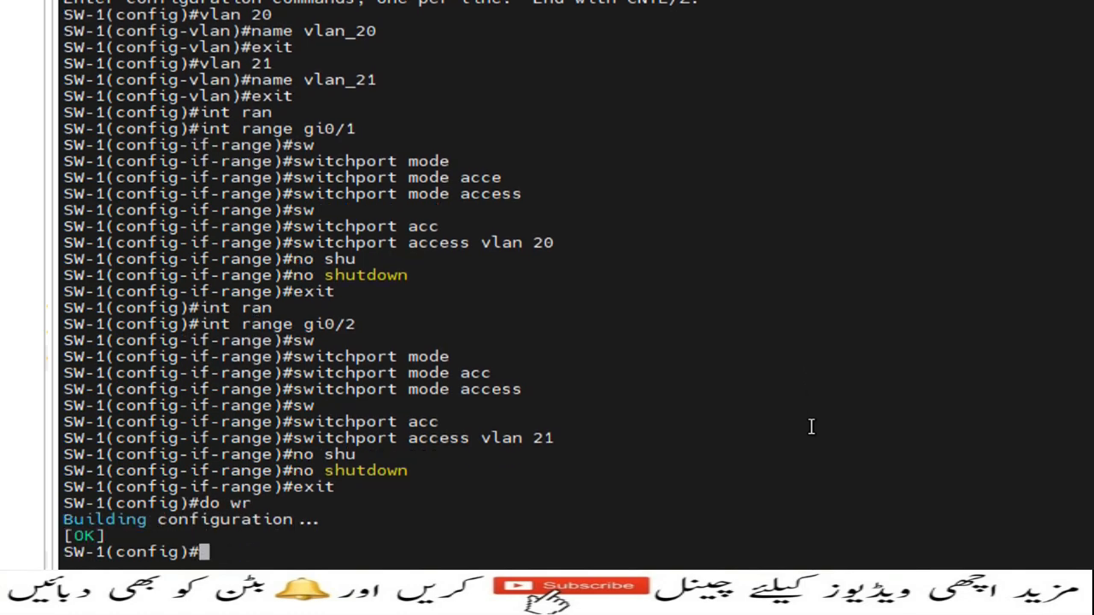
List the switch's VLANs with do sh vlan and check the port assignments of VLANs 20 and 21 through the end of the output.
{"action": "type", "text": "do sh vlan"}
{"action": "key", "text": "Return"}
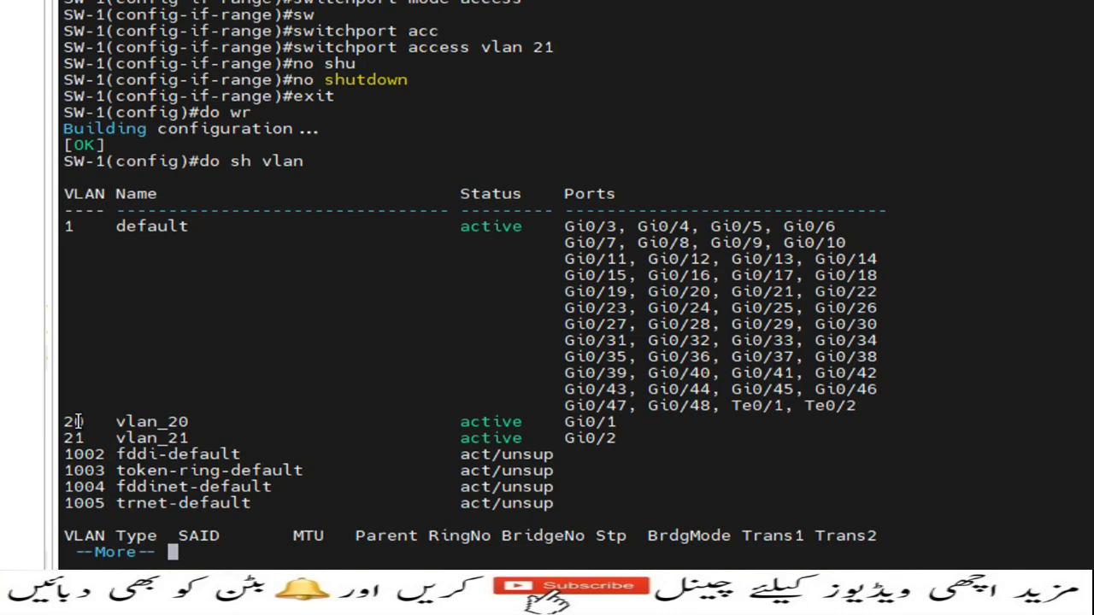
{"action": "left_click_drag", "start_coordinate": [66, 423], "coordinate": [612, 428]}
{"action": "left_click", "coordinate": [623, 451]}
{"action": "key", "text": "Return"}
{"action": "key", "text": "Return"}
{"action": "key", "text": "Return"}
{"action": "key", "text": "Return"}
{"action": "key", "text": "Return"}
{"action": "key", "text": "Return"}
{"action": "key", "text": "Return"}
{"action": "key", "text": "Return"}
{"action": "key", "text": "Return"}
{"action": "key", "text": "Return"}
{"action": "key", "text": "Return"}
{"action": "key", "text": "Return"}
{"action": "key", "text": "Return"}
{"action": "key", "text": "Return"}
{"action": "key", "text": "Return"}
{"action": "key", "text": "Return"}
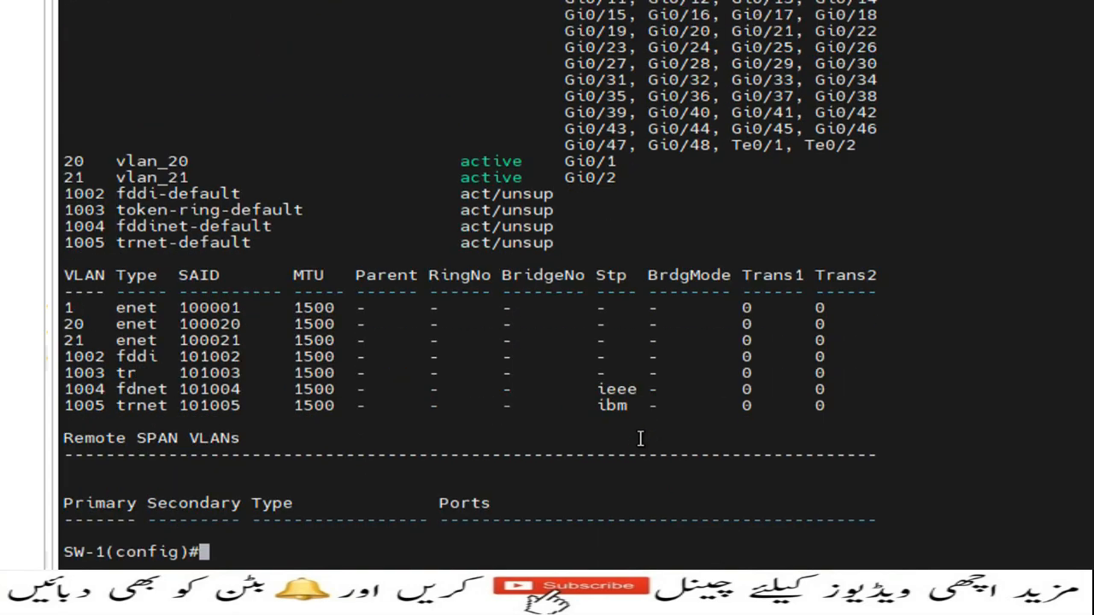
{"action": "key", "text": "BackSpace"}
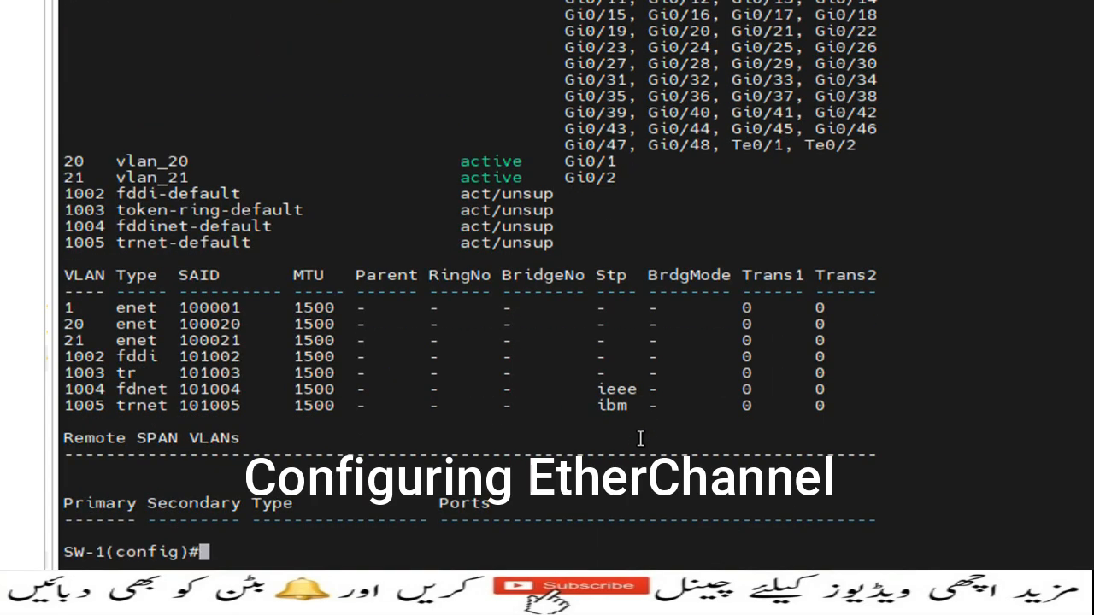
Enter interface range configuration for gi0/21-22.
{"action": "type", "text": "int "}
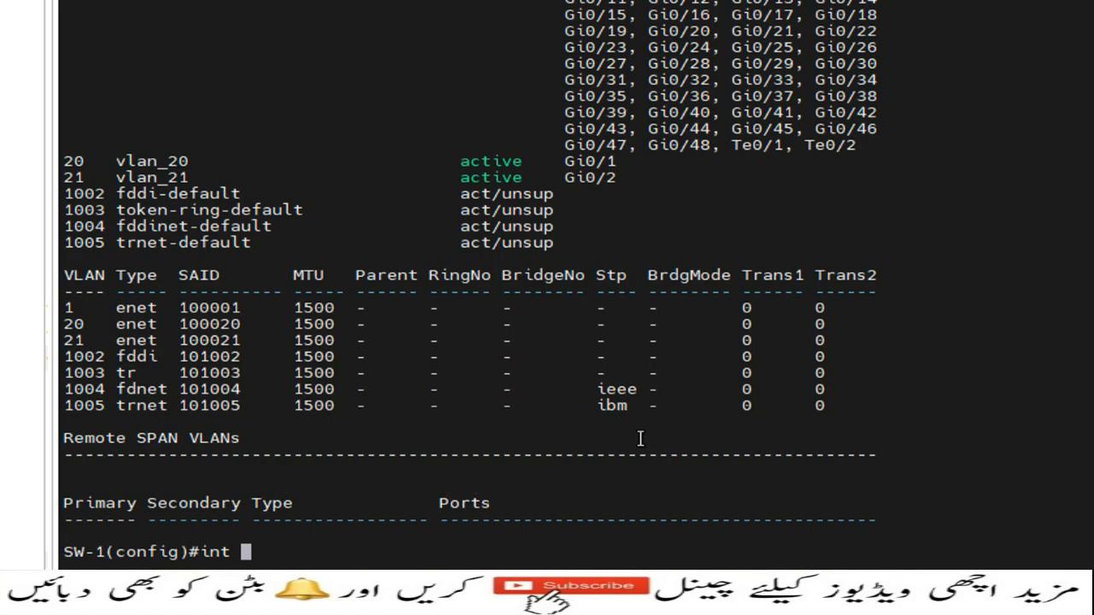
{"action": "type", "text": "ran"}
{"action": "key", "text": "Tab"}
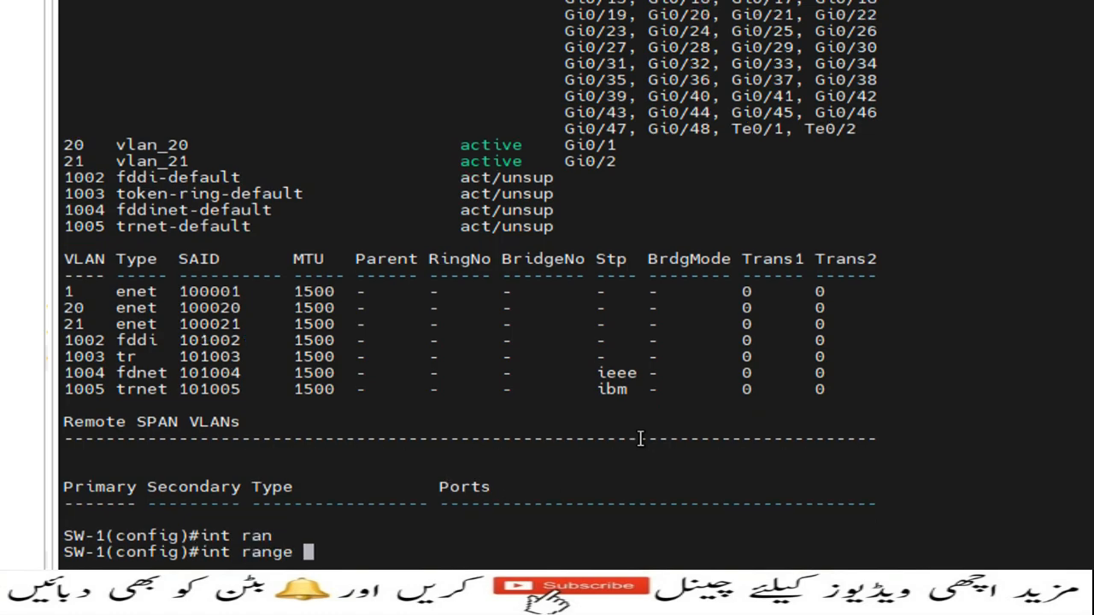
{"action": "type", "text": "gi0/21"}
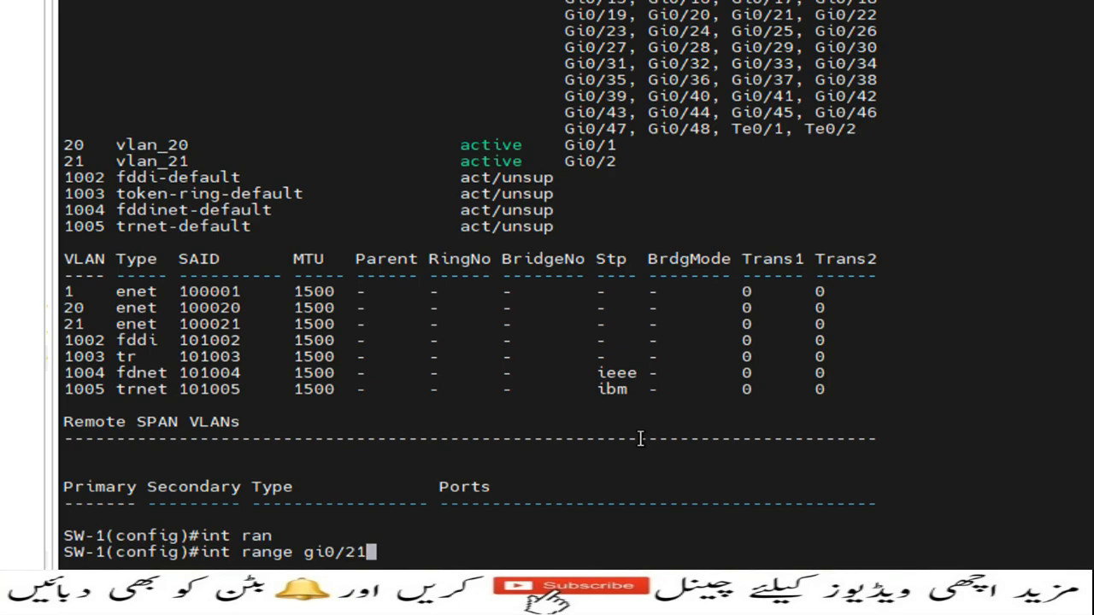
{"action": "type", "text": "-22"}
{"action": "key", "text": "Return"}
Check the available channel-group modes and add the selected interfaces to channel-group 10 in active mode.
{"action": "type", "text": "chan"}
{"action": "key", "text": "Tab"}
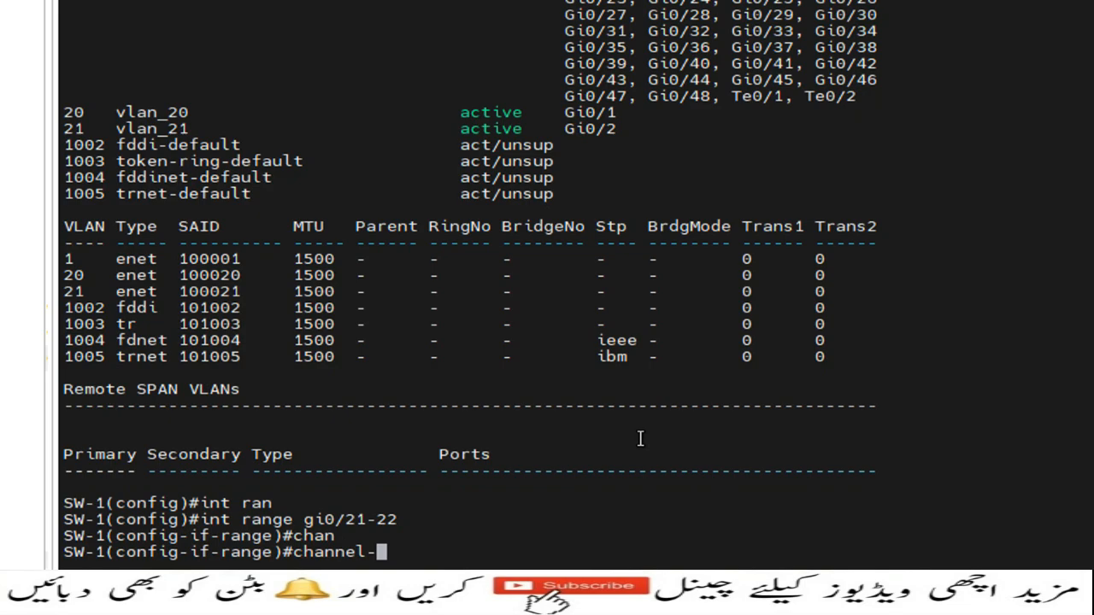
{"action": "type", "text": "gr"}
{"action": "key", "text": "Tab"}
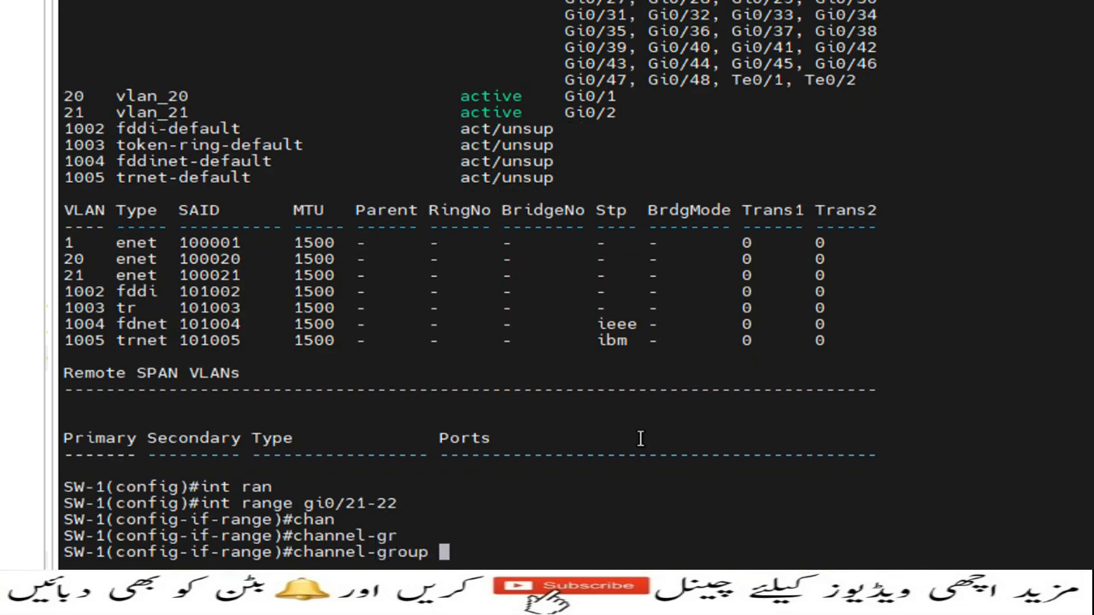
{"action": "type", "text": "10 mode "}
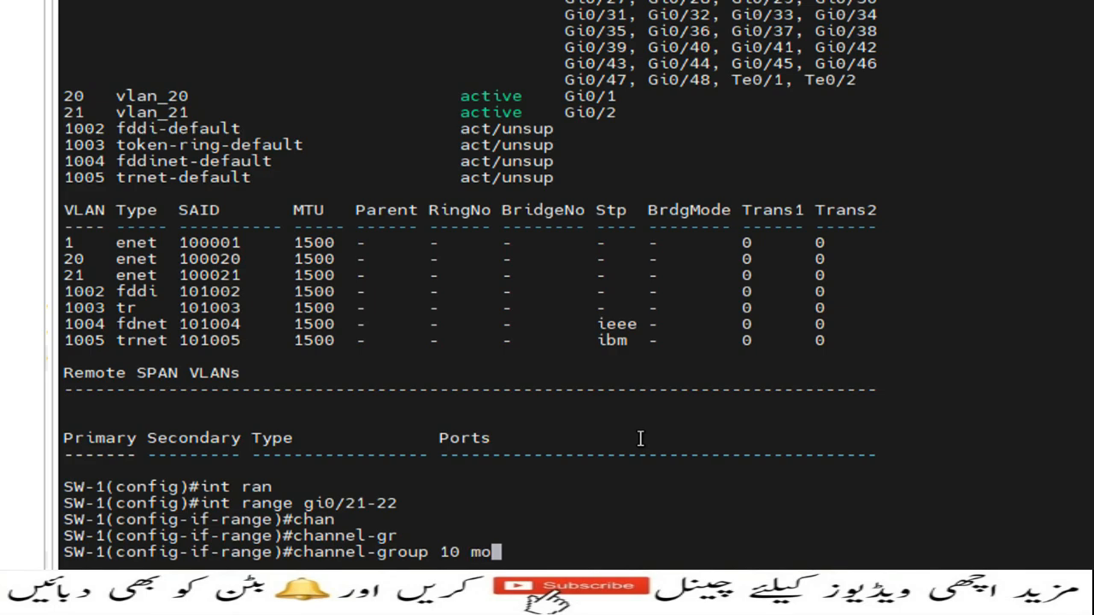
{"action": "type", "text": "?"}
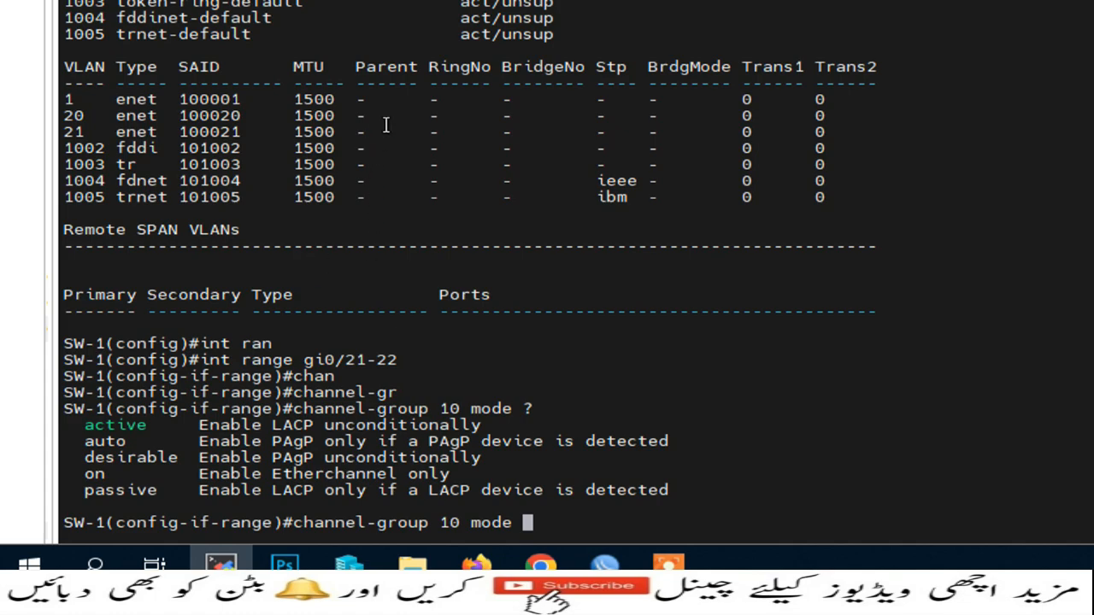
{"action": "type", "text": "a"}
{"action": "type", "text": "ti"}
{"action": "key", "text": "Tab"}
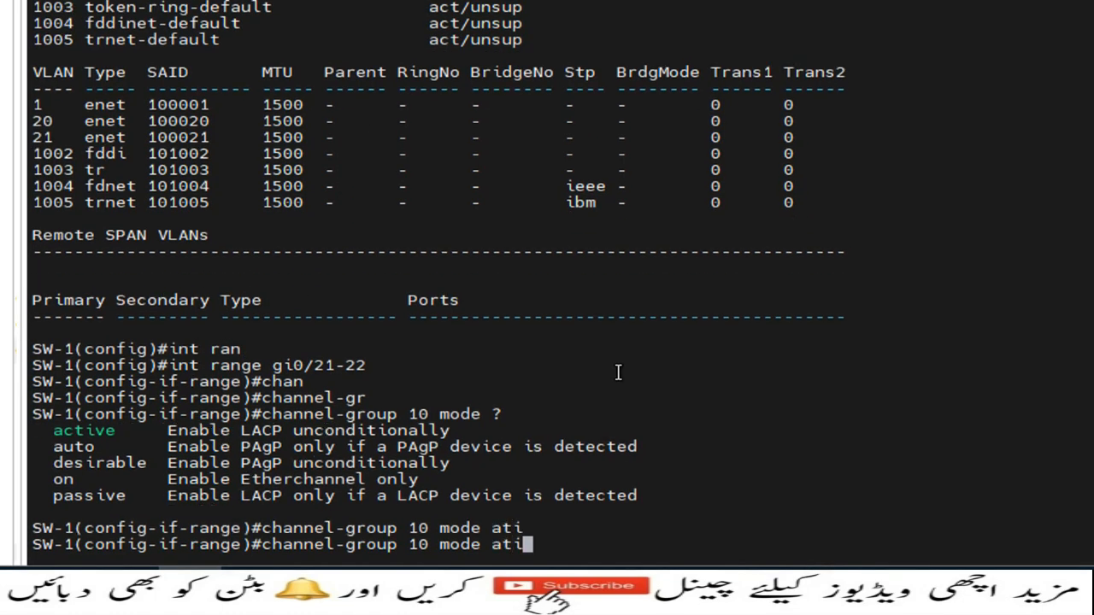
{"action": "key", "text": "BackSpace"}
{"action": "key", "text": "BackSpace"}
{"action": "type", "text": "ct"}
{"action": "key", "text": "Tab"}
{"action": "key", "text": "Return"}
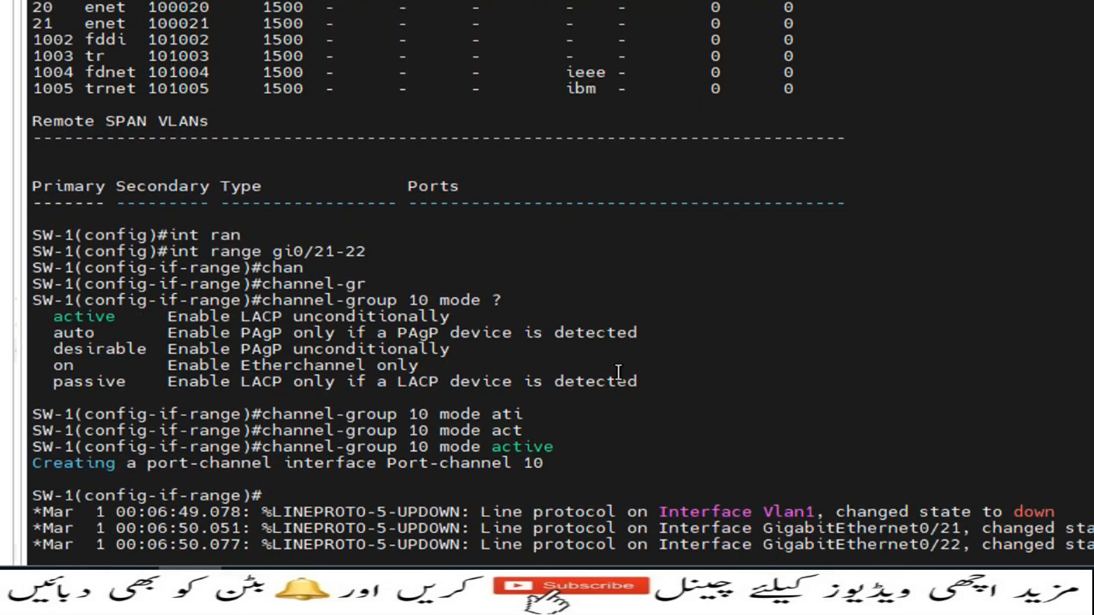
{"action": "key", "text": "Return"}
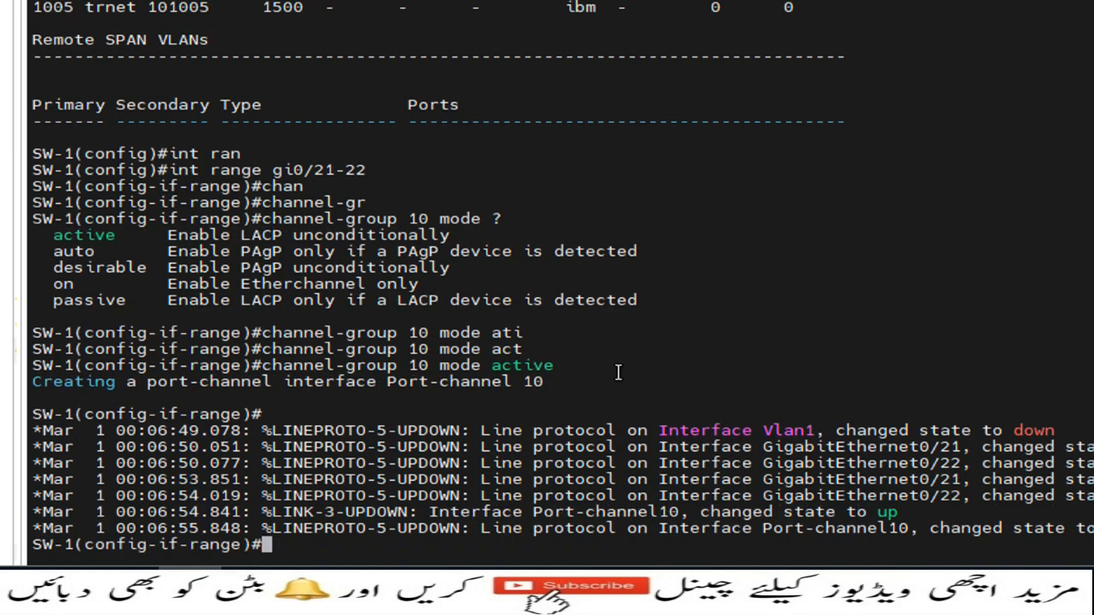
Enable the gi0/21-22 interfaces with no shutdown and set their channel-protocol to lacp.
{"action": "type", "text": "no shu"}
{"action": "key", "text": "Tab"}
{"action": "key", "text": "Return"}
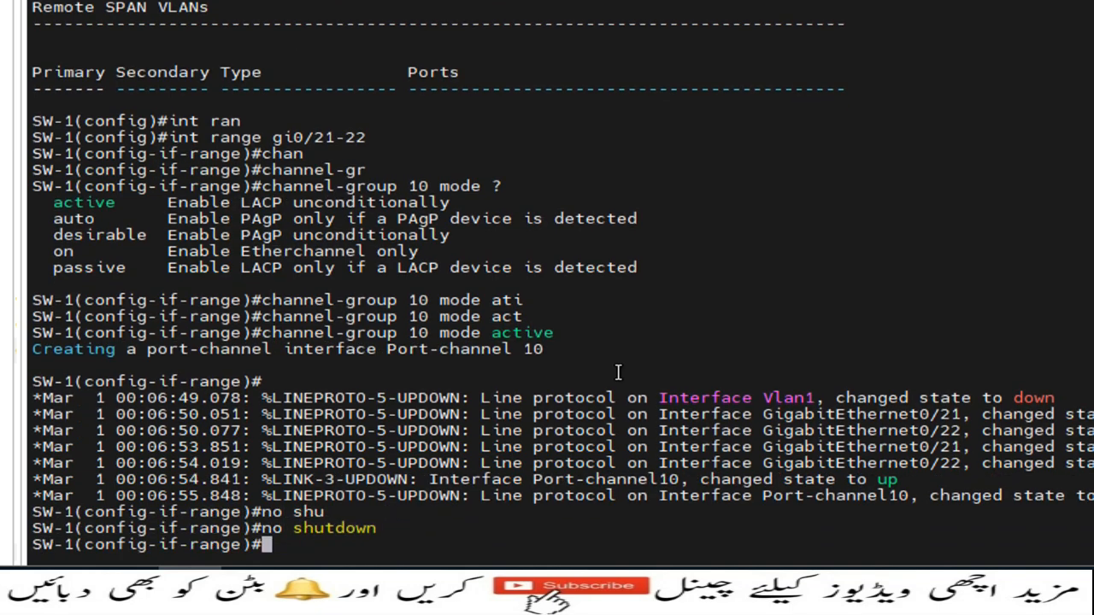
{"action": "type", "text": "ch"}
{"action": "key", "text": "Tab"}
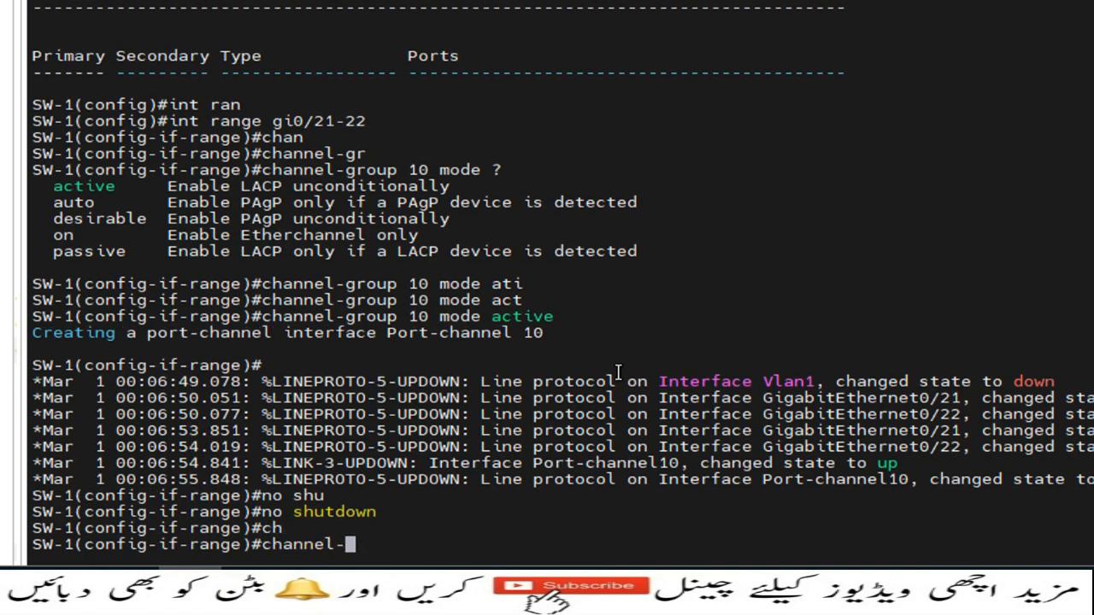
{"action": "type", "text": "prot"}
{"action": "key", "text": "Tab"}
{"action": "type", "text": "la"}
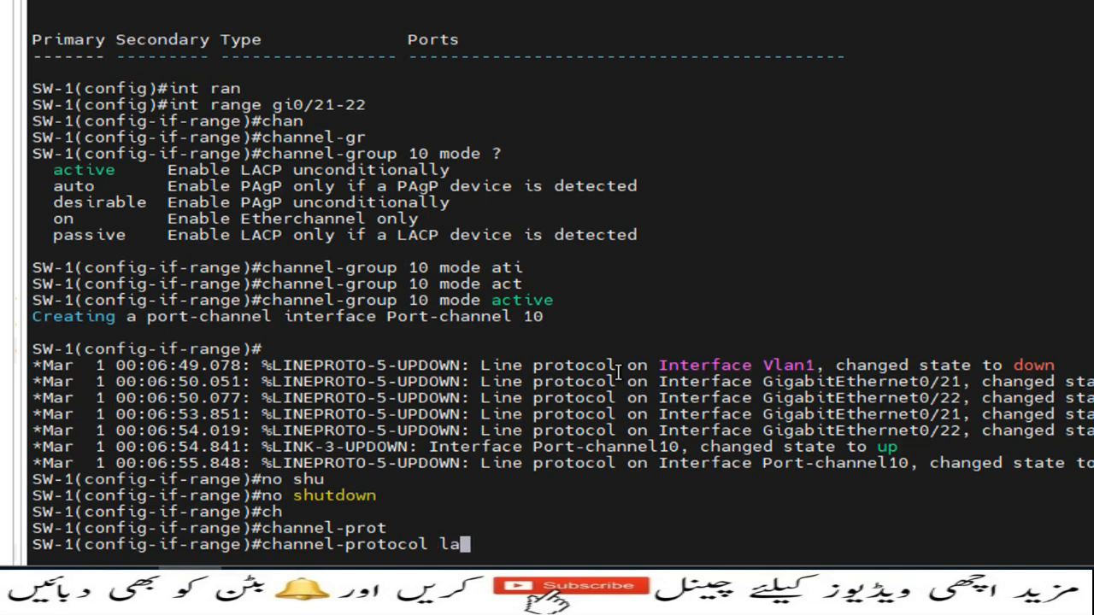
{"action": "key", "text": "Tab"}
{"action": "key", "text": "Return"}
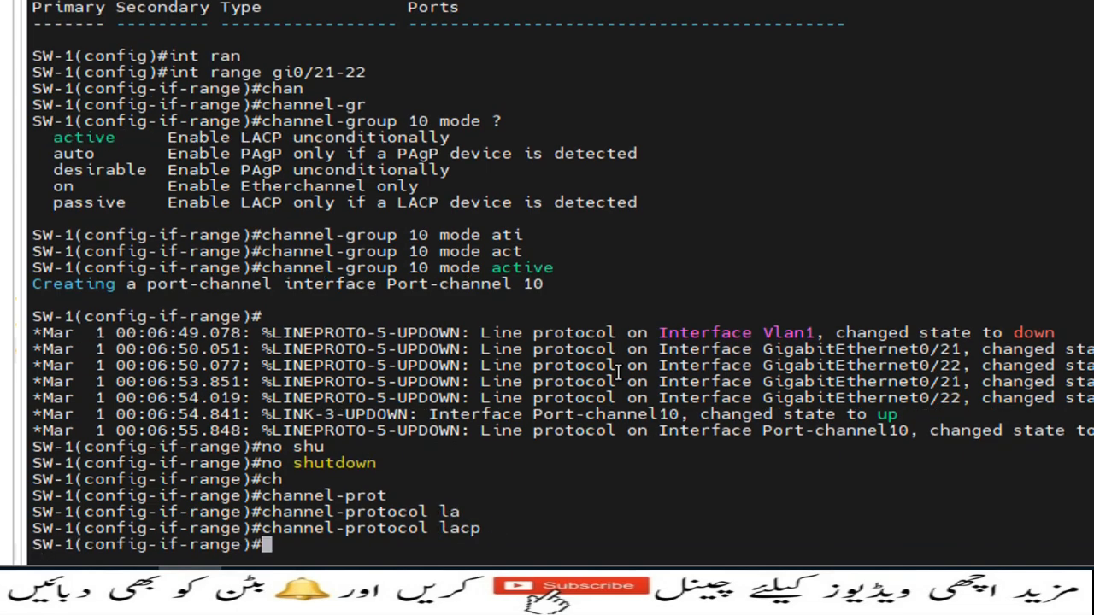
Exit the interface range configuration and save the EtherChannel settings with do wr.
{"action": "type", "text": "exit"}
{"action": "key", "text": "Return"}
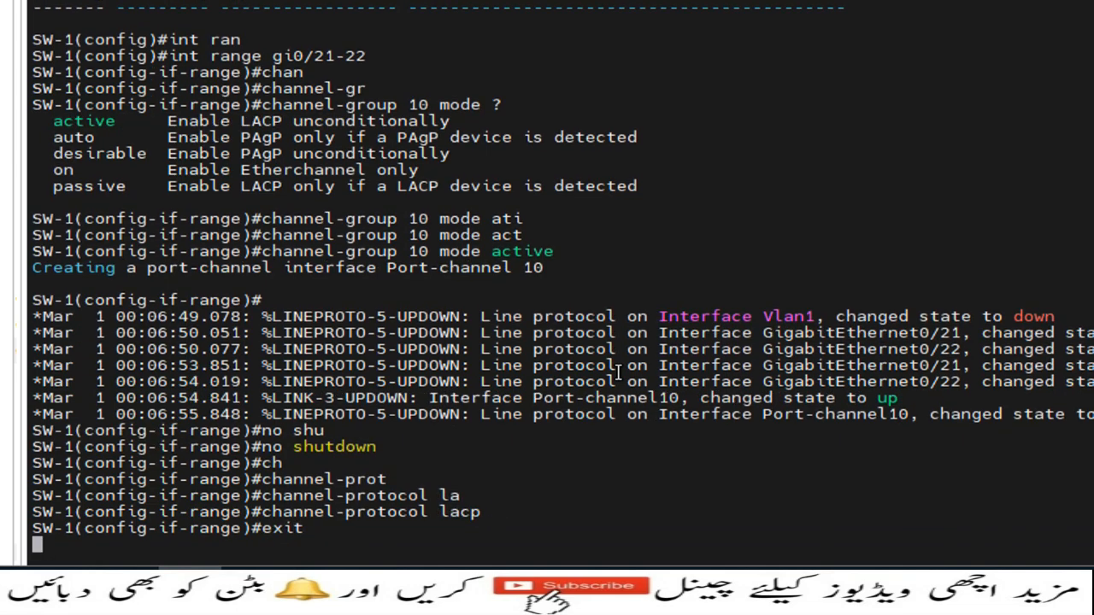
{"action": "type", "text": "do wr"}
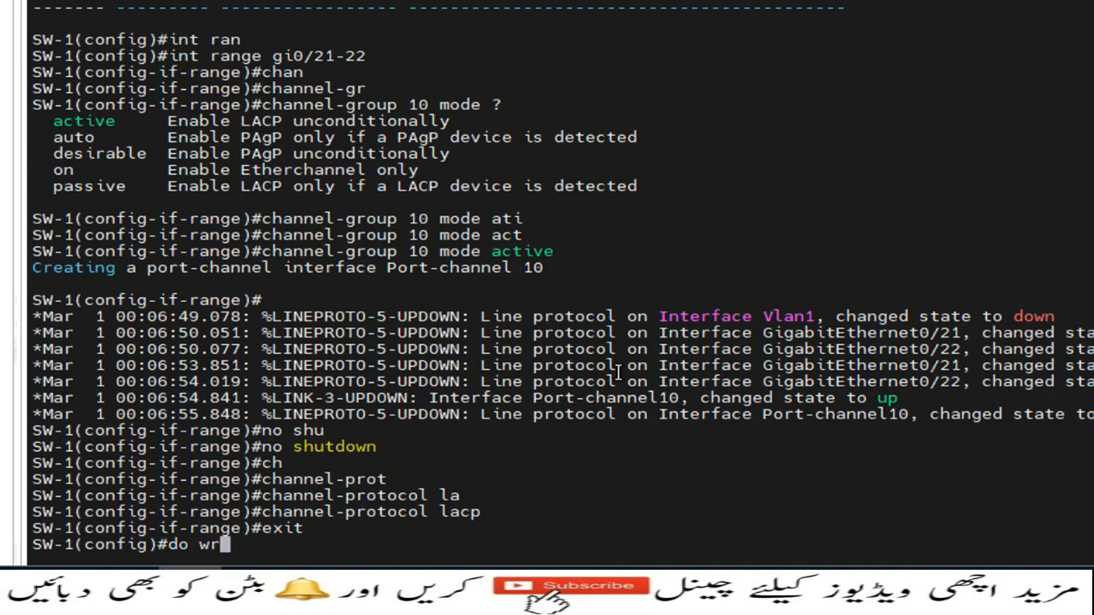
{"action": "key", "text": "Return"}
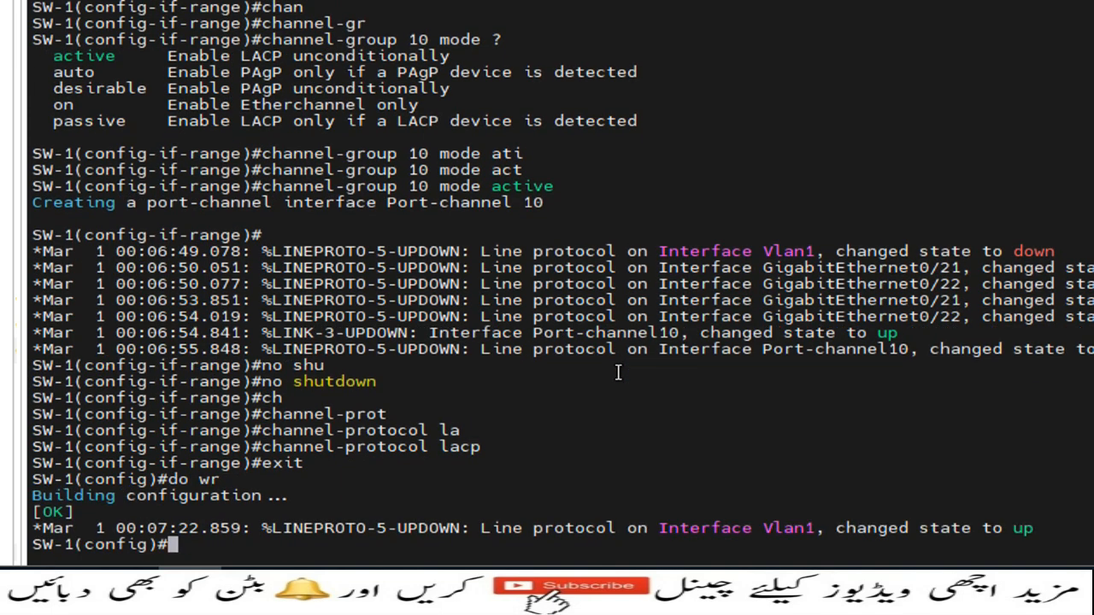
Enter interface configuration for port-channel 10.
{"action": "type", "text": "int p"}
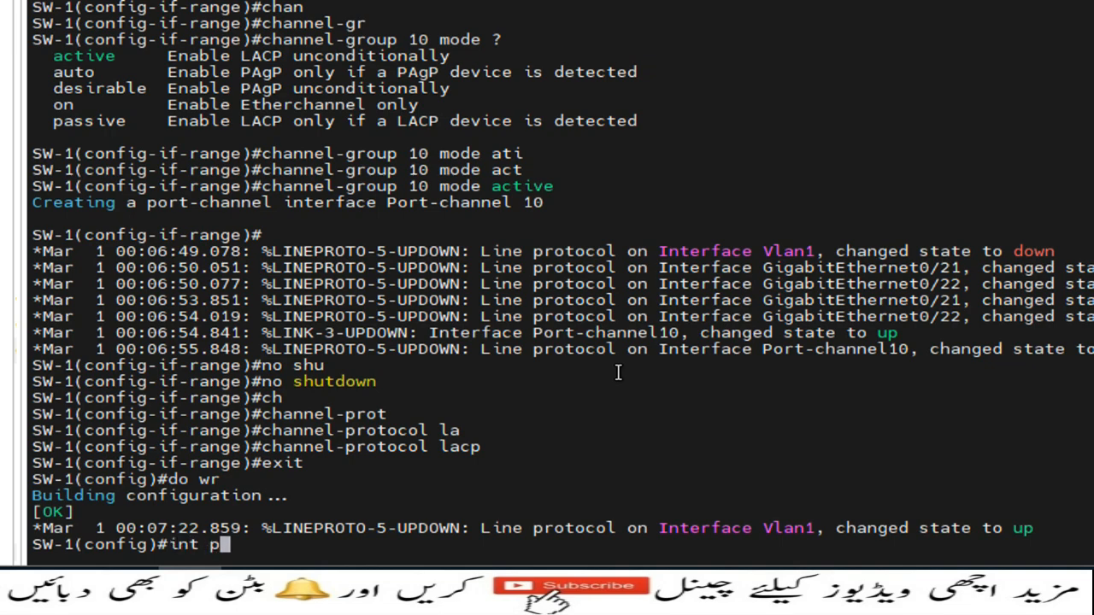
{"action": "type", "text": "ort-ch"}
{"action": "key", "text": "Tab"}
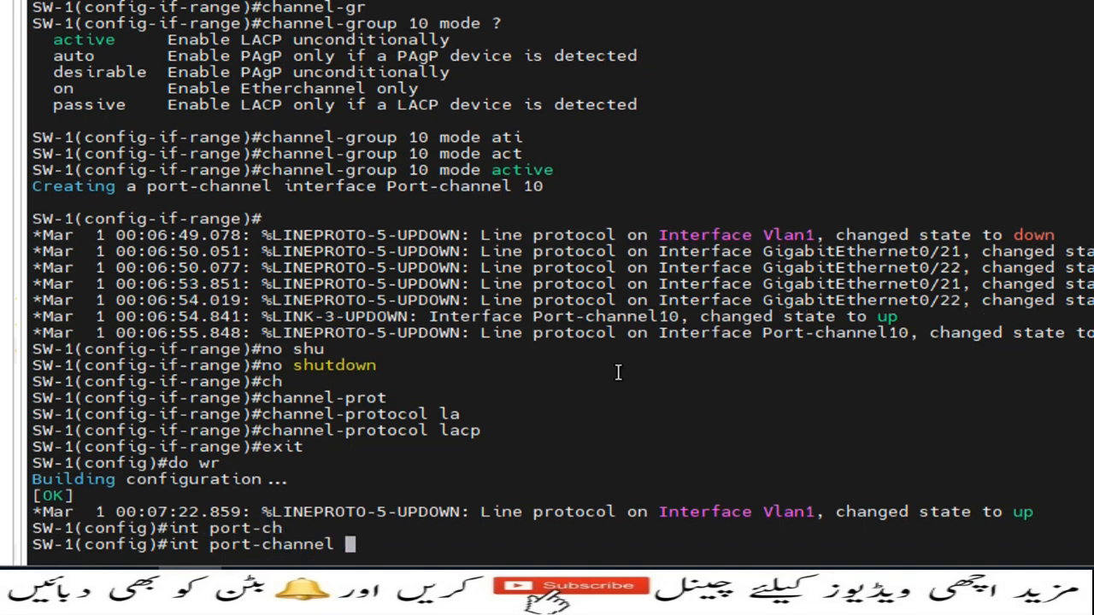
{"action": "type", "text": "10"}
{"action": "key", "text": "Return"}
Check the trunk encapsulation options and set the port-channel's switchport trunk encapsulation to dot1q.
{"action": "type", "text": "sw"}
{"action": "key", "text": "Tab"}
{"action": "type", "text": "tr"}
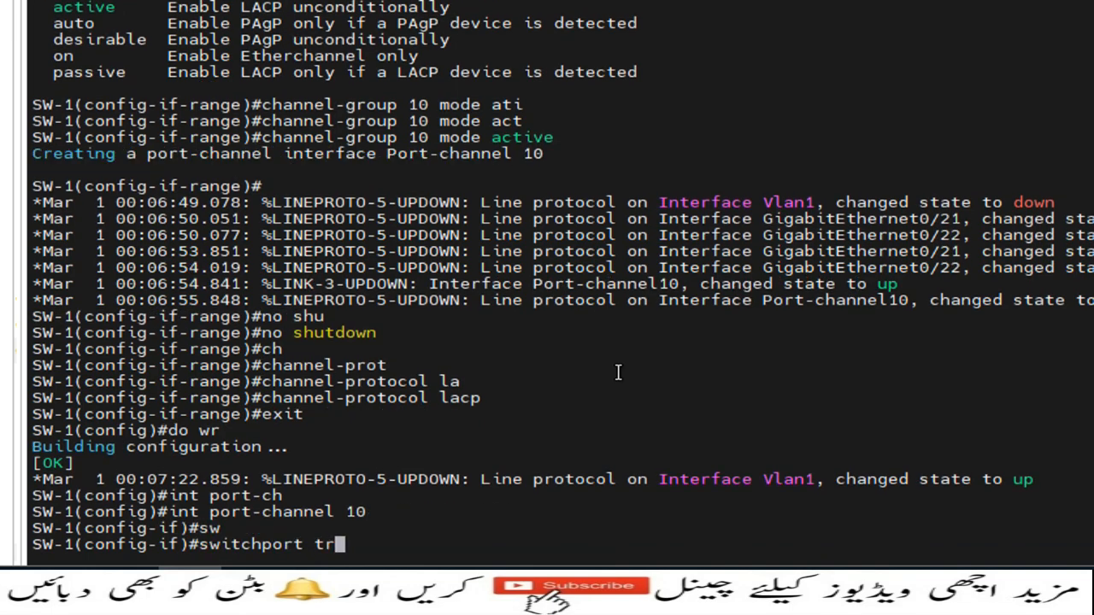
{"action": "key", "text": "Tab"}
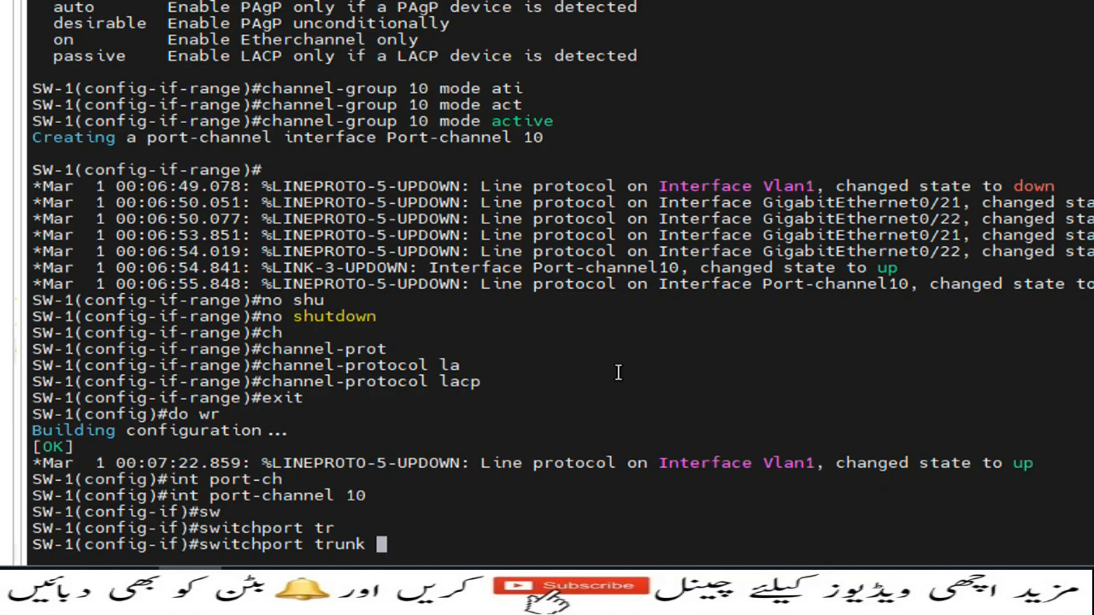
{"action": "type", "text": "en"}
{"action": "key", "text": "Tab"}
{"action": "type", "text": "?"}
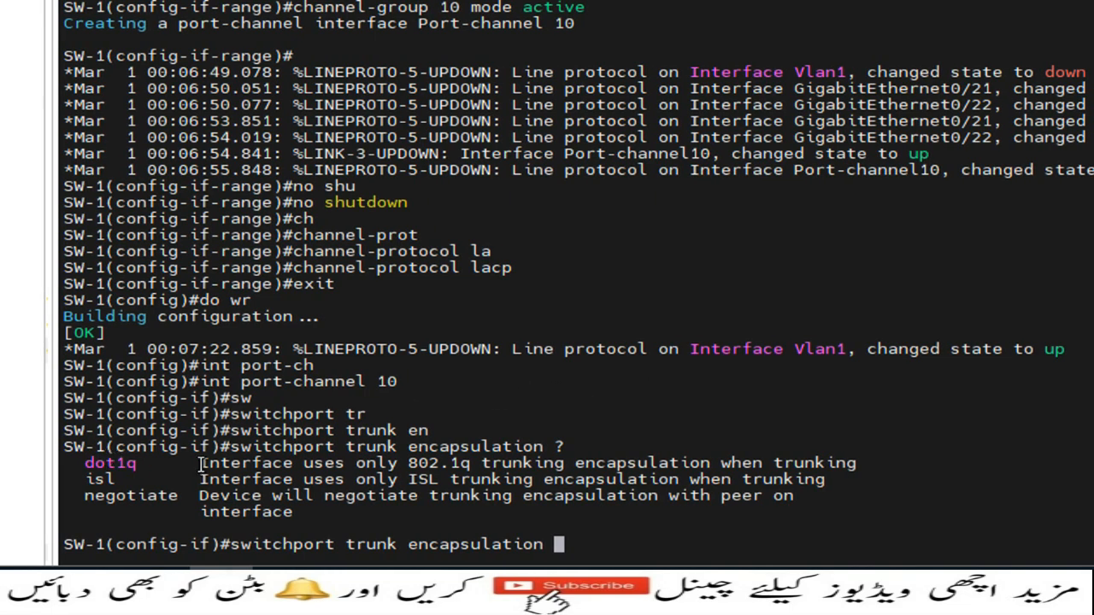
{"action": "left_click_drag", "start_coordinate": [199, 463], "coordinate": [780, 457]}
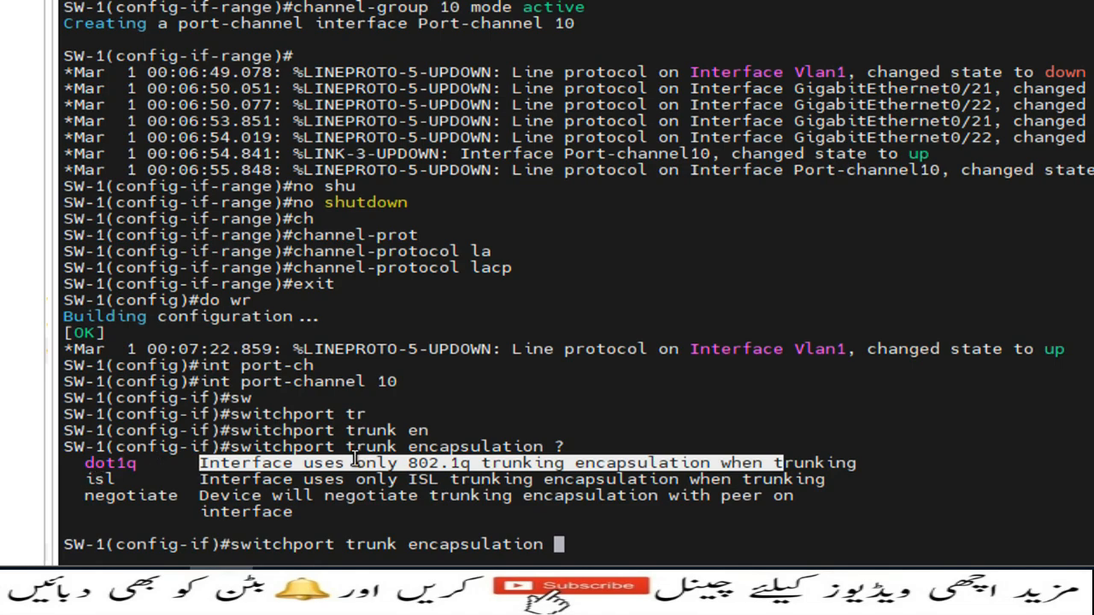
{"action": "left_click", "coordinate": [587, 538]}
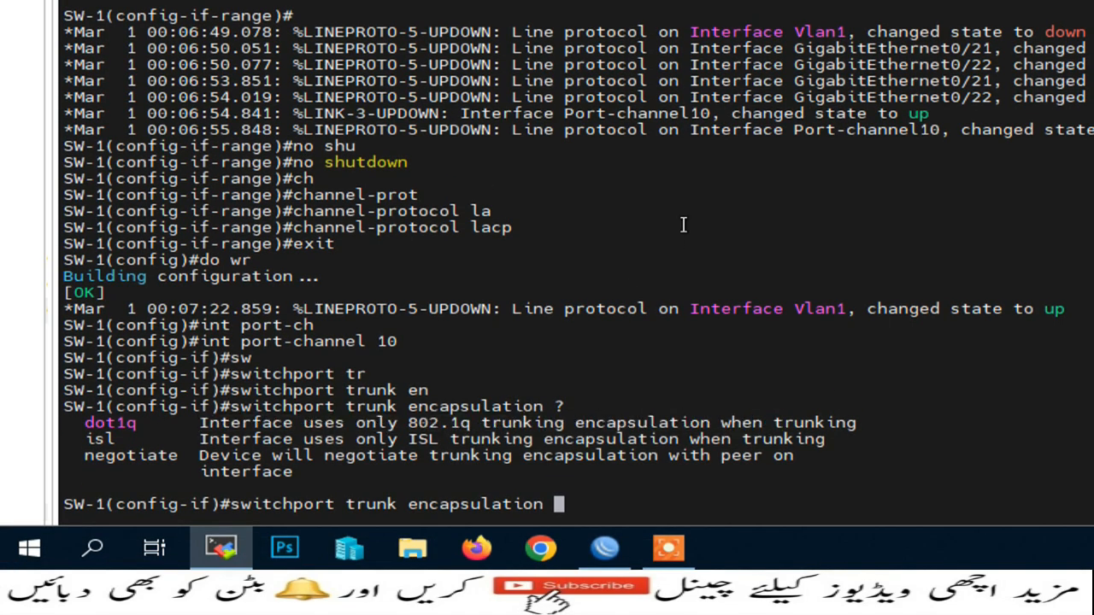
{"action": "type", "text": "do"}
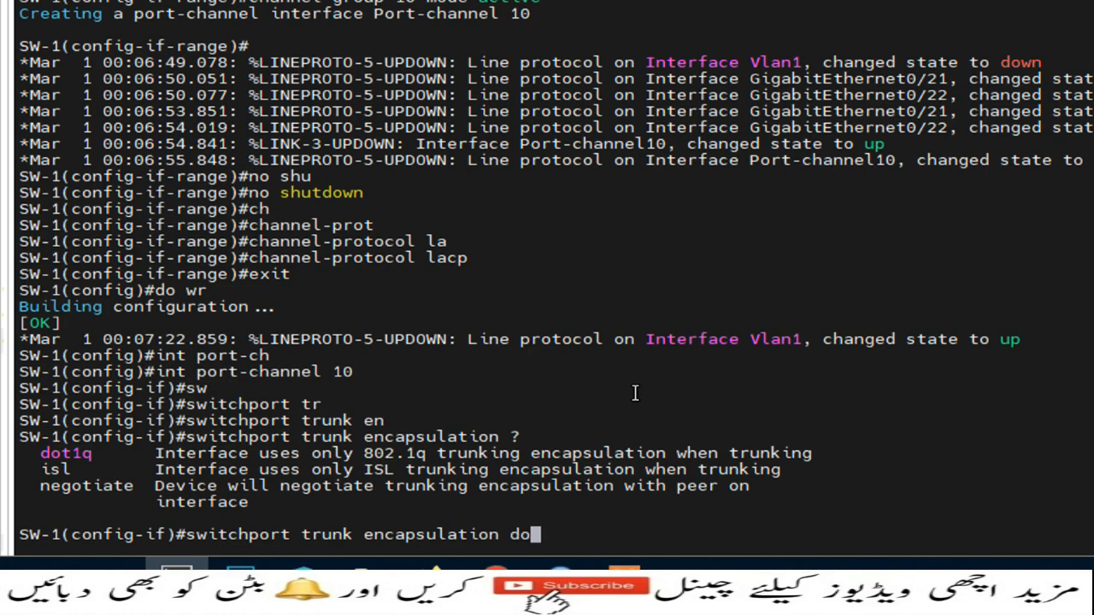
{"action": "type", "text": "t"}
{"action": "key", "text": "Tab"}
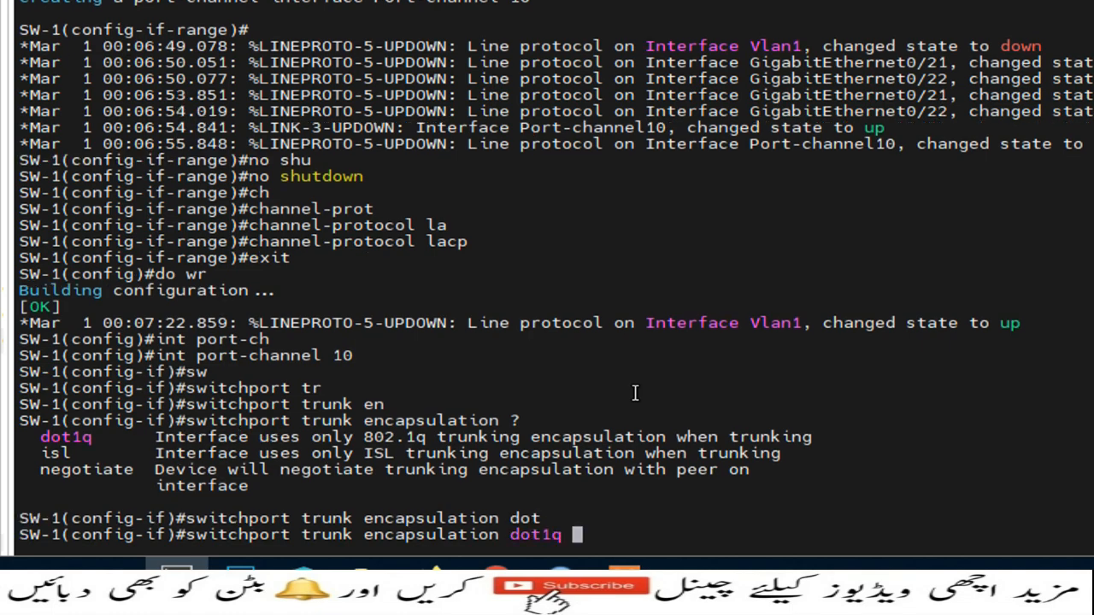
{"action": "key", "text": "Return"}
Check the available switchport modes and set port-channel 10 to switchport mode trunk.
{"action": "type", "text": "switchport"}
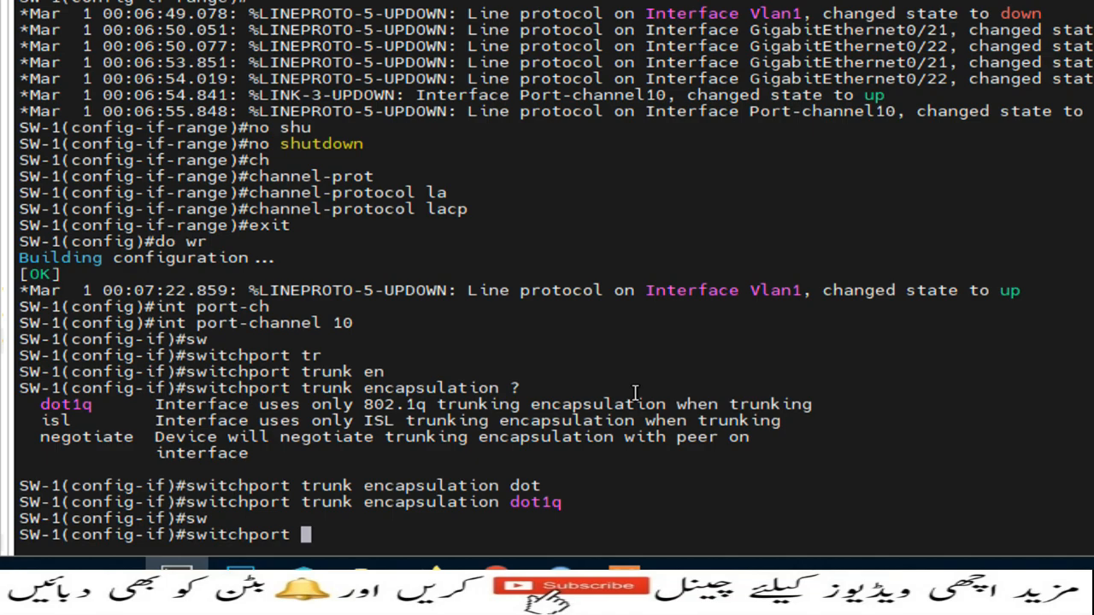
{"action": "type", "text": "mode ?"}
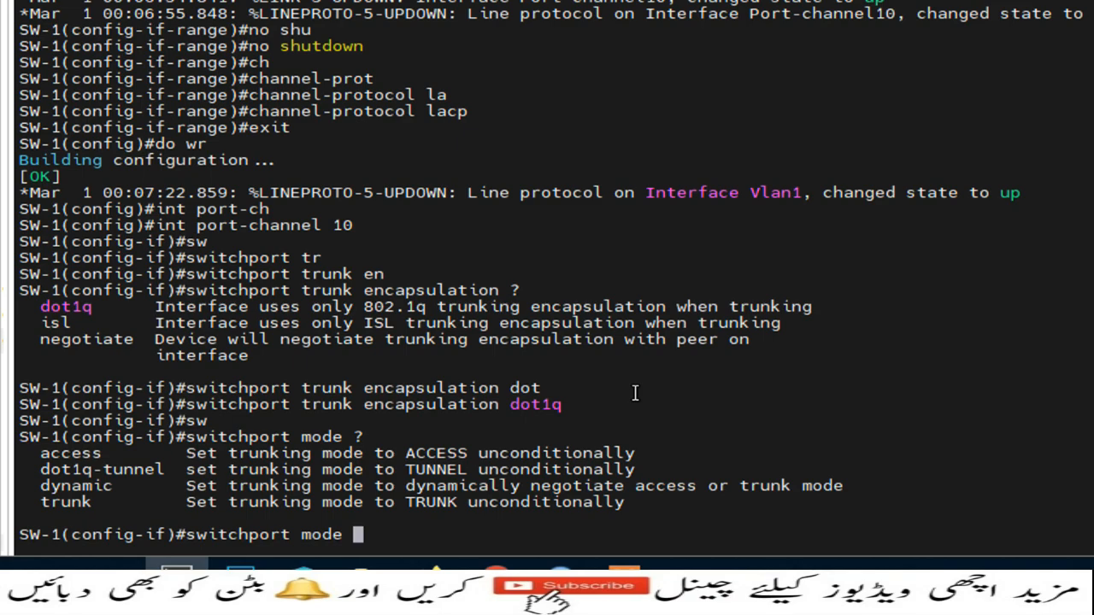
{"action": "type", "text": "tru"}
{"action": "key", "text": "Tab"}
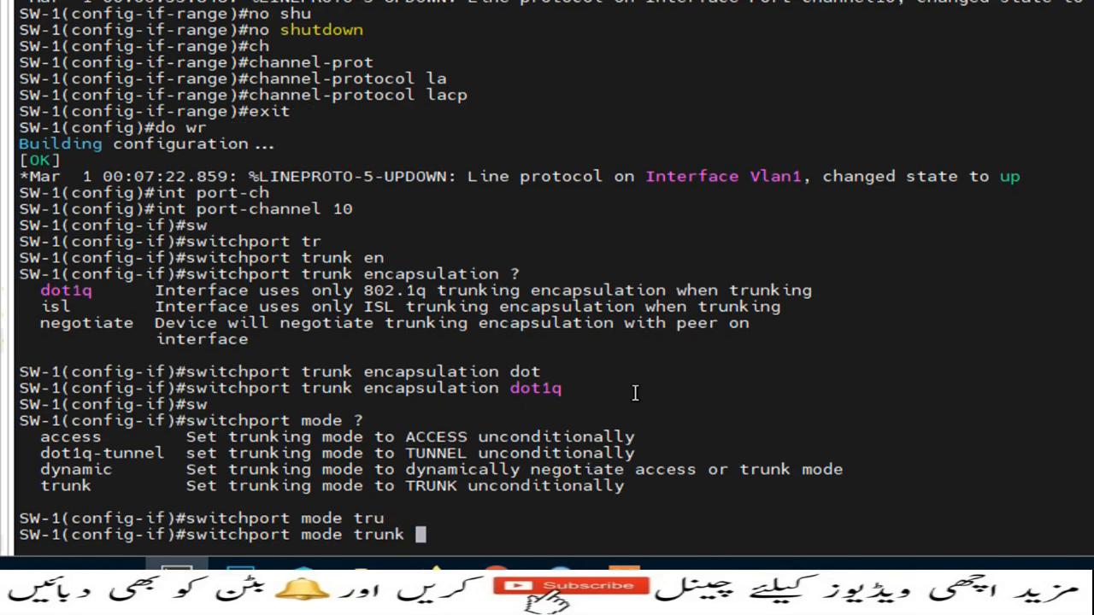
{"action": "key", "text": "Return"}
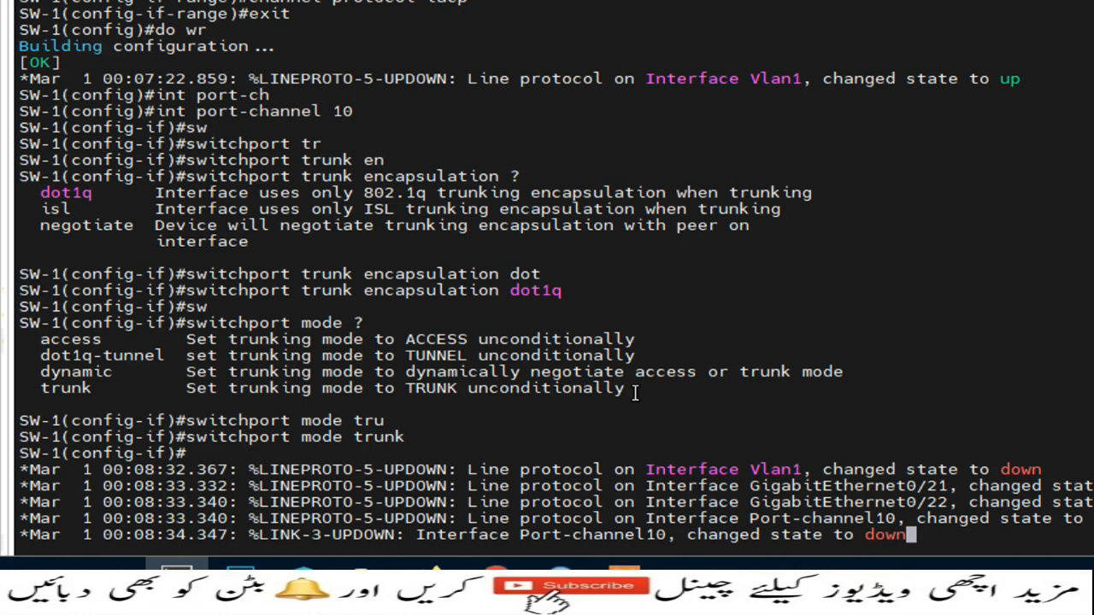
Check the available options for port-channel 10's switchport trunk allowed vlan command.
{"action": "key", "text": "Return"}
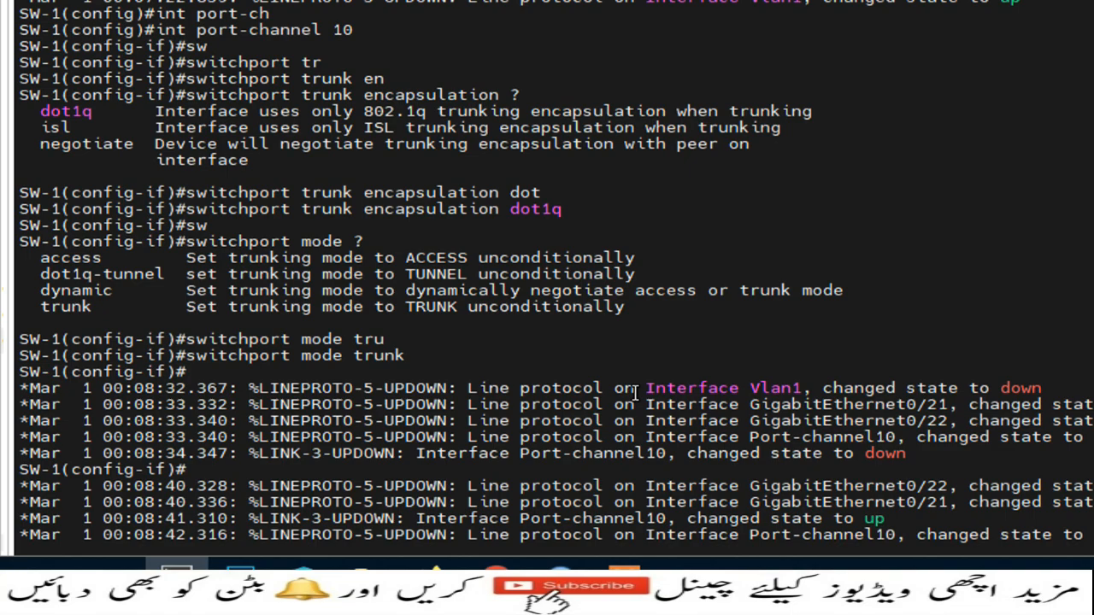
{"action": "key", "text": "Return"}
{"action": "type", "text": "sw"}
{"action": "key", "text": "Tab"}
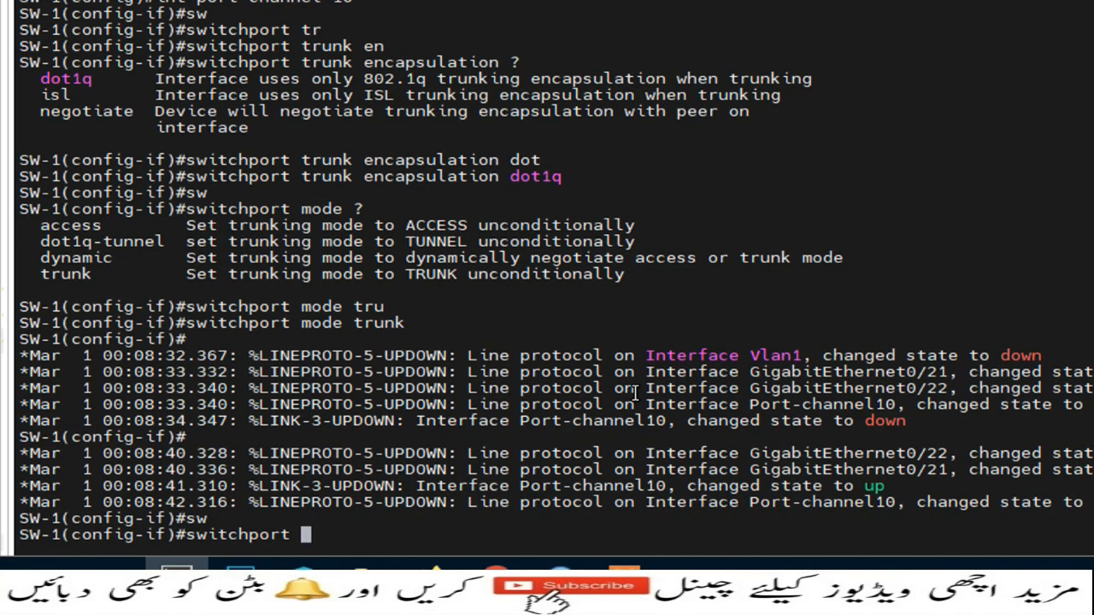
{"action": "type", "text": "tru"}
{"action": "key", "text": "Tab"}
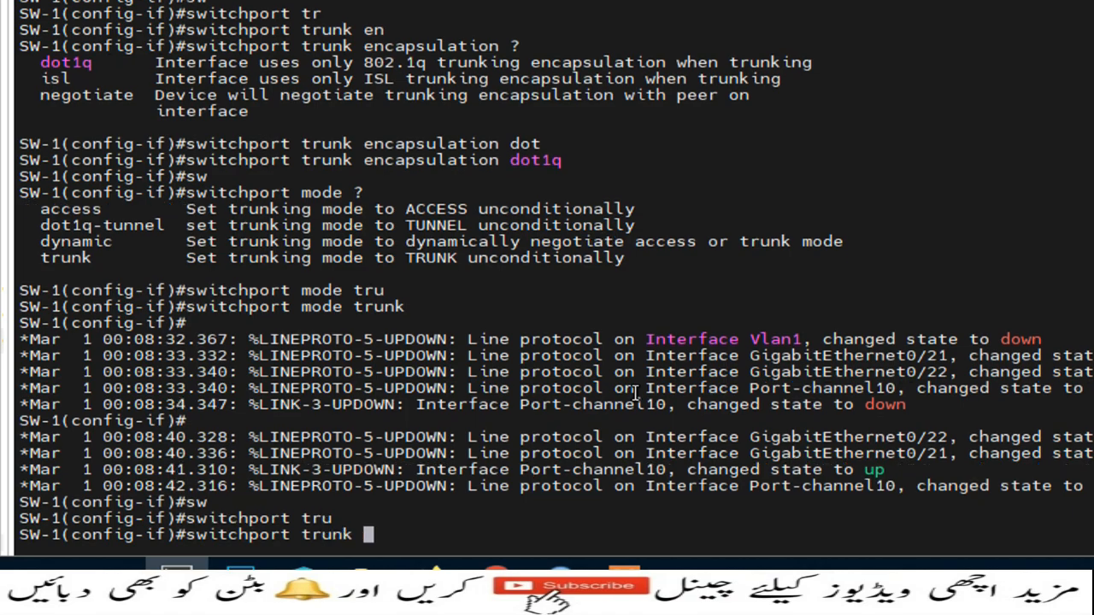
{"action": "type", "text": "all"}
{"action": "key", "text": "Tab"}
{"action": "type", "text": "vlan"}
{"action": "key", "text": "Tab"}
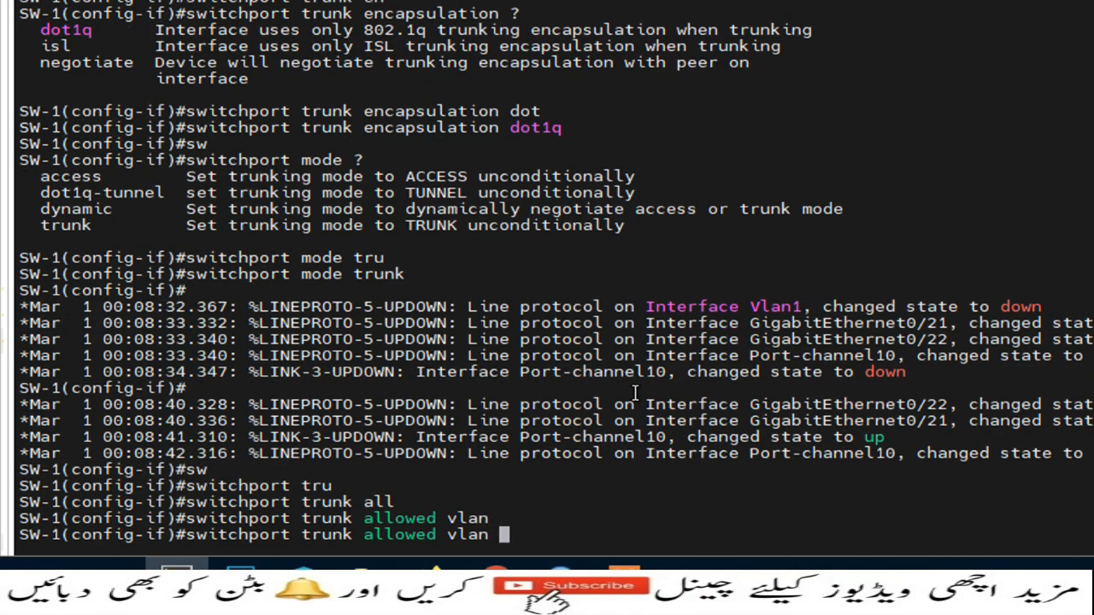
{"action": "type", "text": "?"}
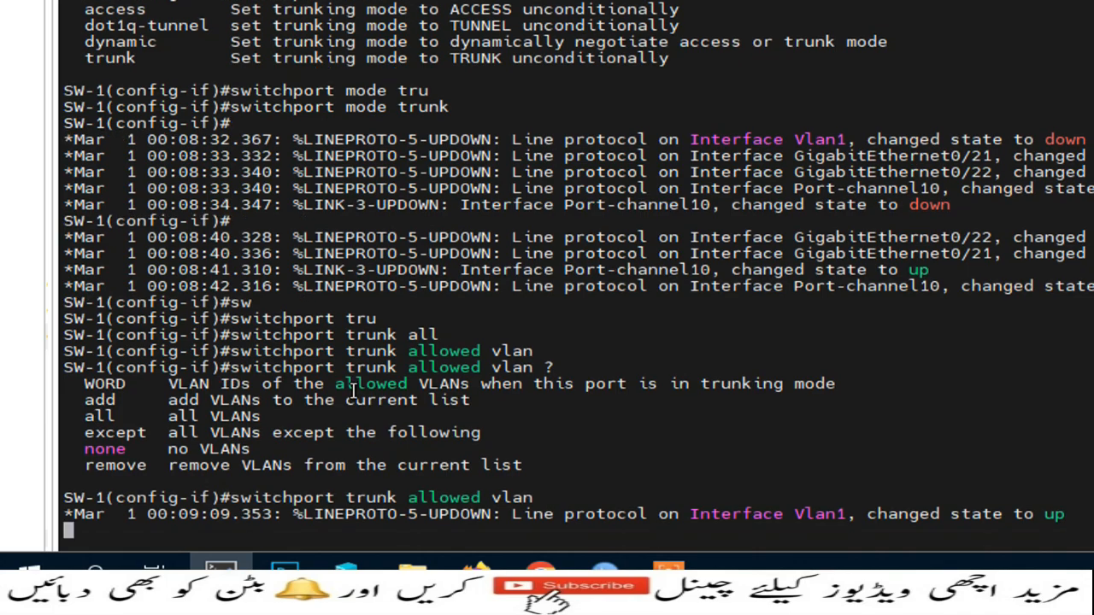
Add VLANs 20,21 to the port-channel's trunk allowed VLAN list.
{"action": "key", "text": "Return"}
{"action": "key", "text": "Up"}
{"action": "type", "text": "add "}
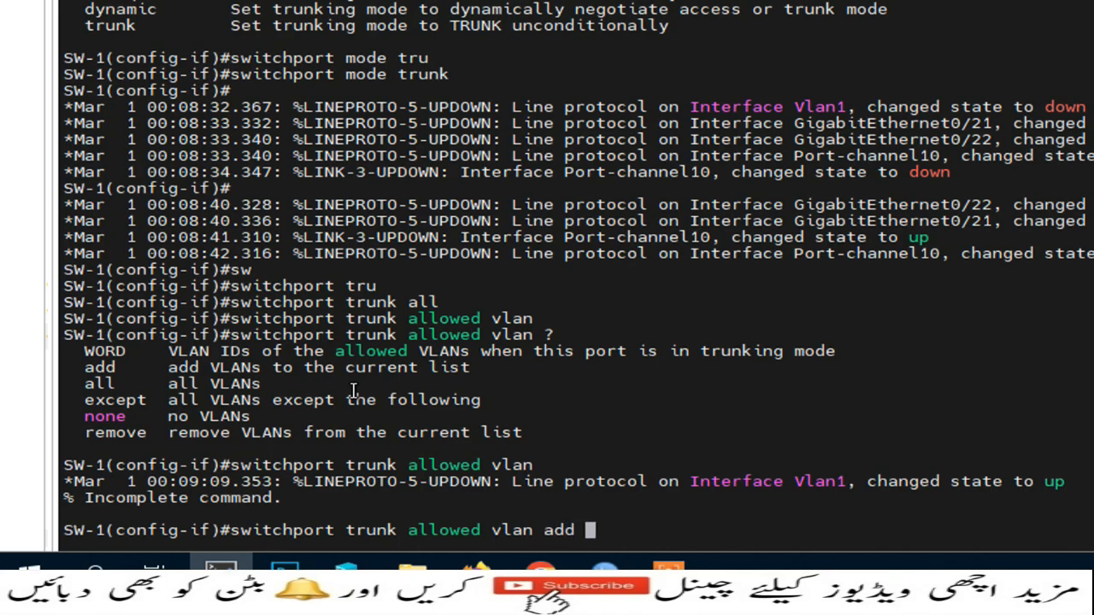
{"action": "type", "text": "20,21"}
{"action": "key", "text": "BackSpace"}
{"action": "key", "text": "BackSpace"}
{"action": "key", "text": "BackSpace"}
{"action": "type", "text": "-21"}
{"action": "key", "text": "BackSpace"}
{"action": "key", "text": "BackSpace"}
{"action": "key", "text": "BackSpace"}
{"action": "type", "text": ",21"}
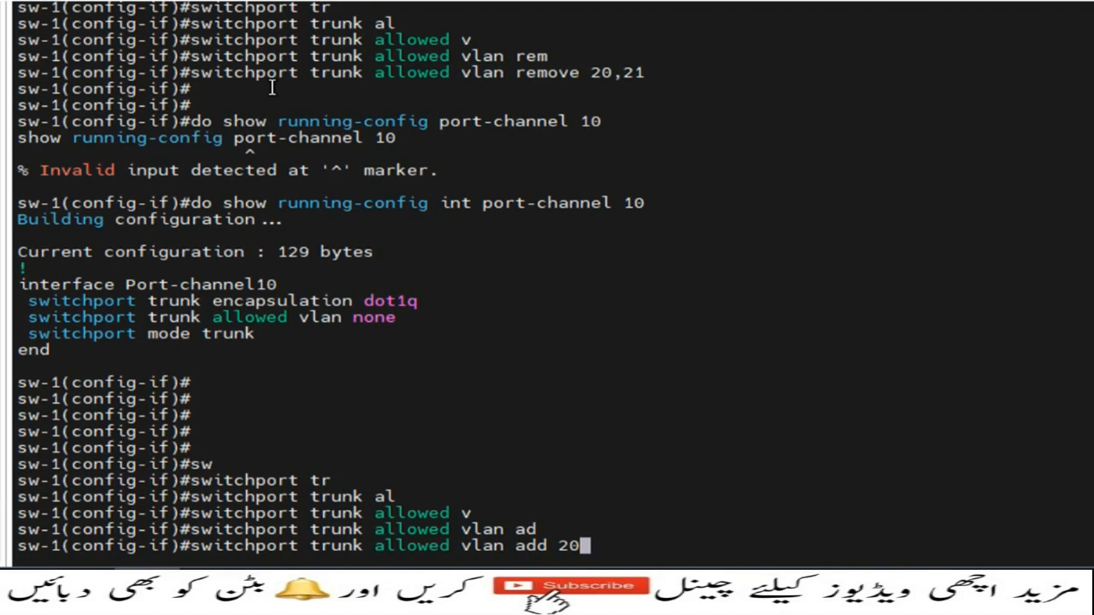
{"action": "type", "text": ",21"}
{"action": "key", "text": "Return"}
{"action": "key", "text": "Return"}
{"action": "key", "text": "Return"}
{"action": "key", "text": "Return"}
{"action": "key", "text": "Return"}
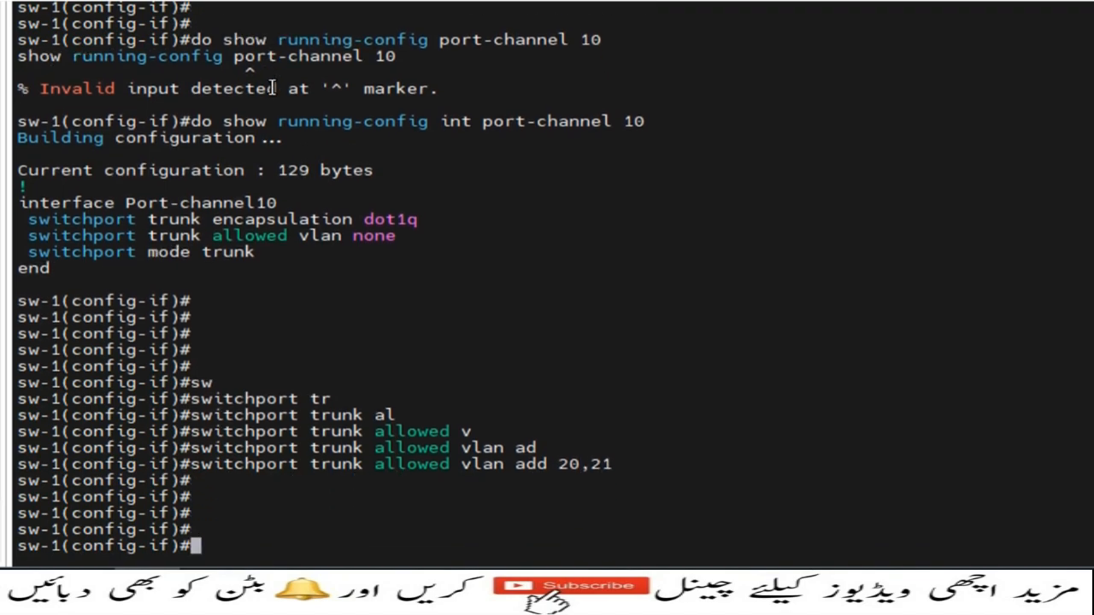
Exit configuration mode and show the running configuration of interface port-channel 10, examining its allowed VLAN line.
{"action": "key", "text": "ctrl+z"}
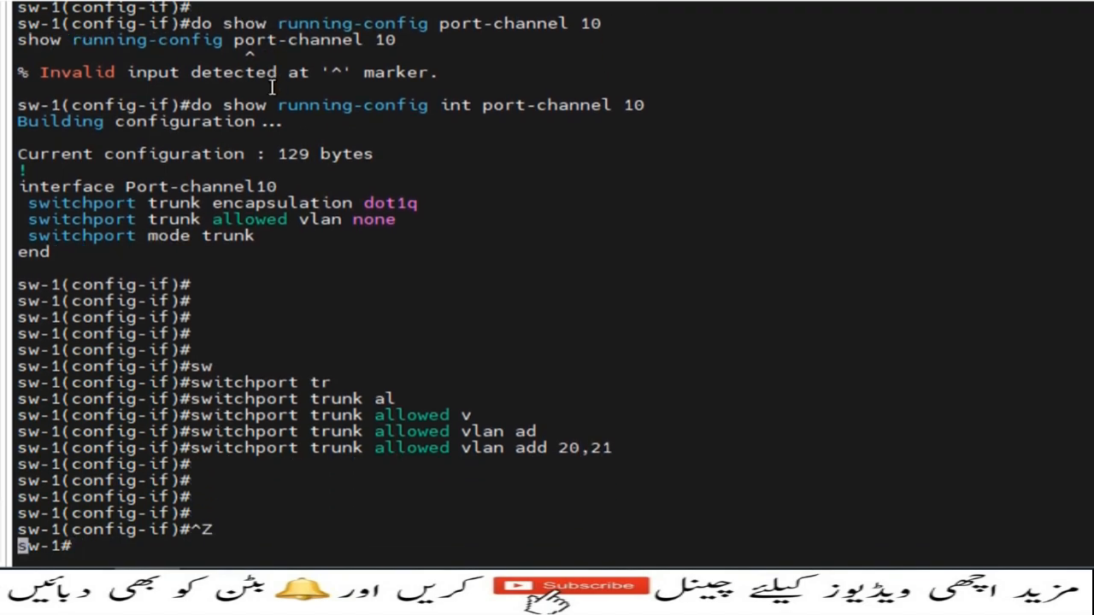
{"action": "type", "text": "sho"}
{"action": "key", "text": "Tab"}
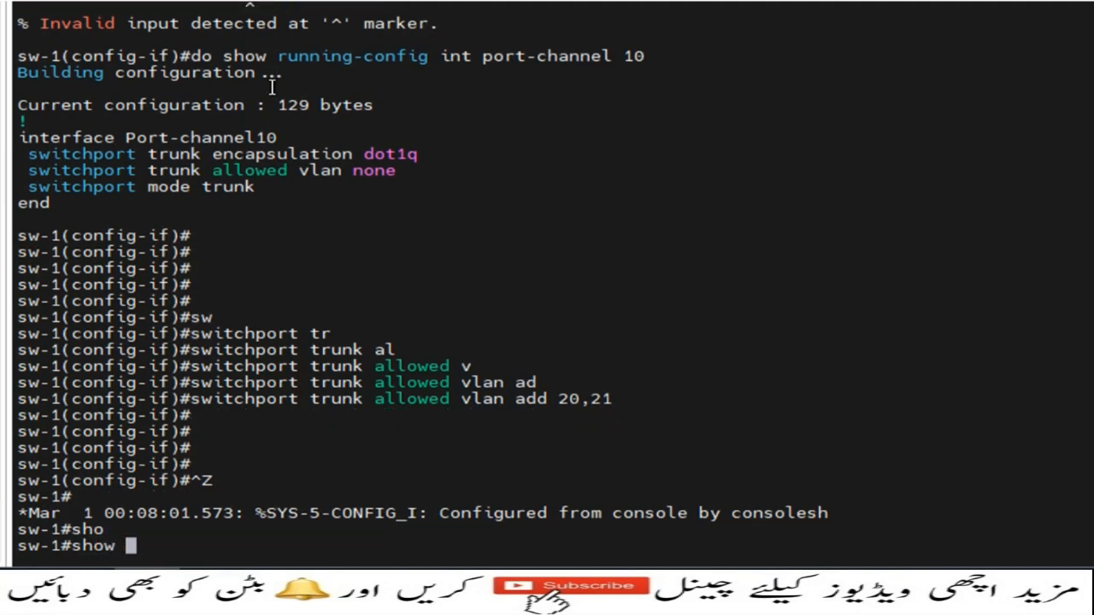
{"action": "type", "text": "run"}
{"action": "key", "text": "Tab"}
{"action": "type", "text": "omn"}
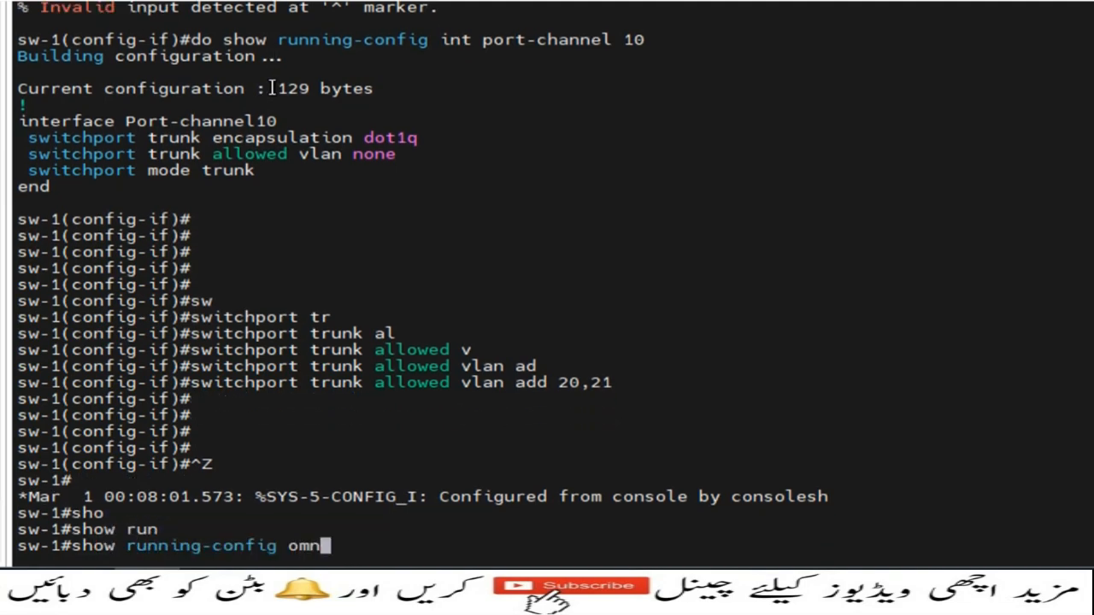
{"action": "key", "text": "Tab"}
{"action": "key", "text": "BackSpace"}
{"action": "key", "text": "BackSpace"}
{"action": "key", "text": "BackSpace"}
{"action": "type", "text": "in"}
{"action": "key", "text": "Tab"}
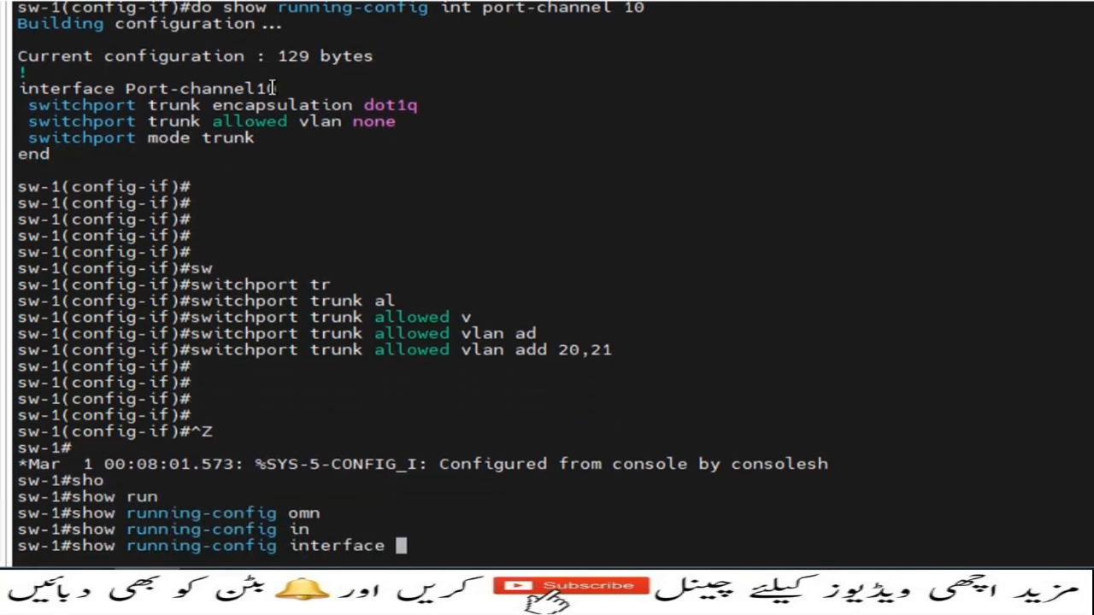
{"action": "type", "text": "por"}
{"action": "key", "text": "Tab"}
{"action": "type", "text": "t"}
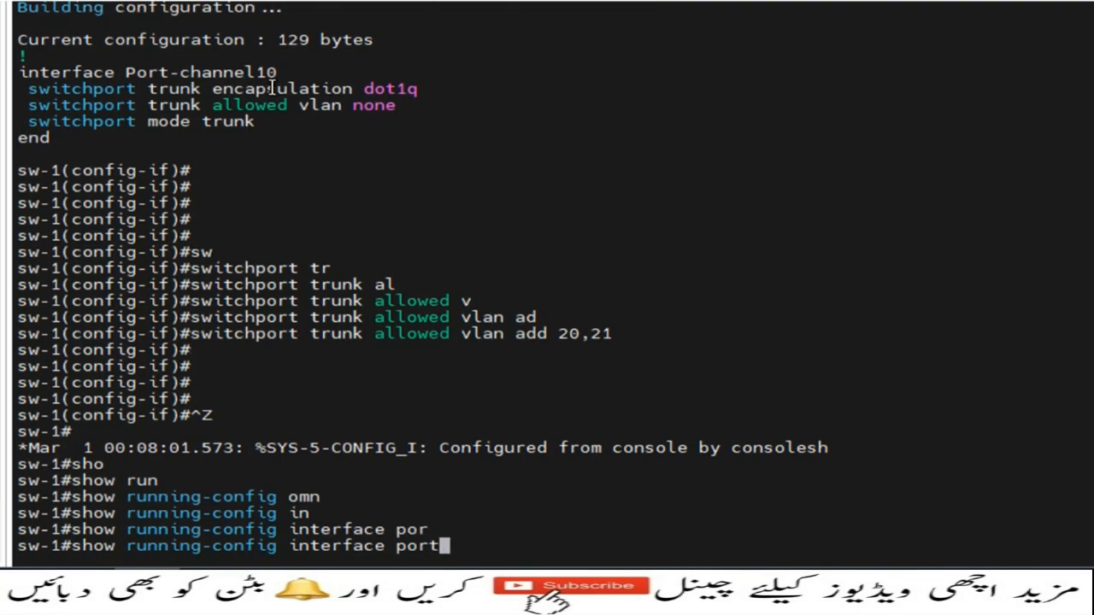
{"action": "type", "text": "-c"}
{"action": "key", "text": "Tab"}
{"action": "type", "text": "10"}
{"action": "key", "text": "Return"}
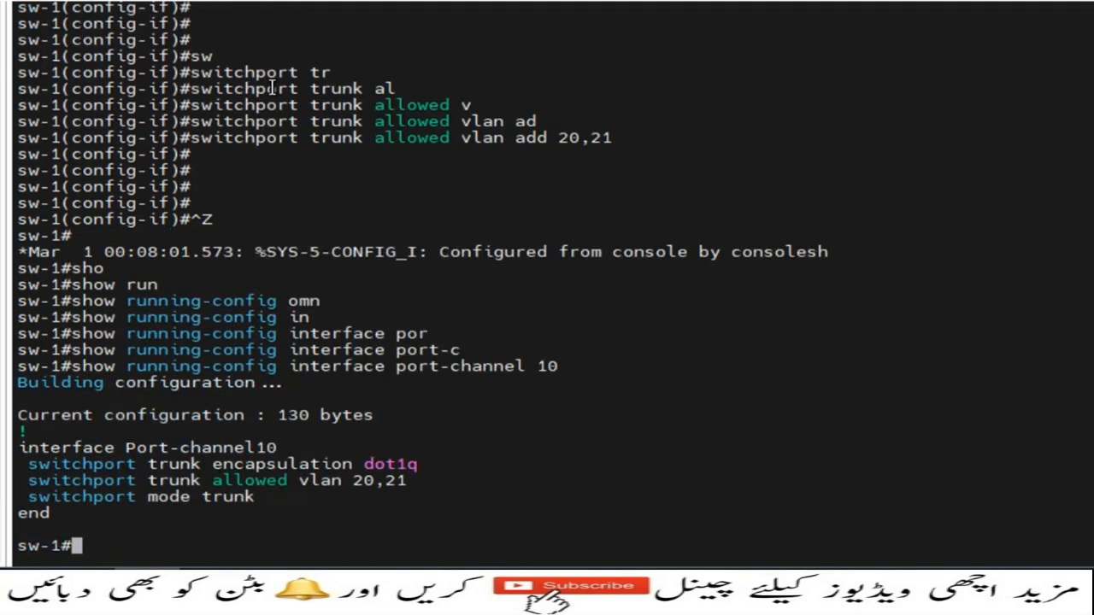
{"action": "key", "text": "Return"}
{"action": "key", "text": "Return"}
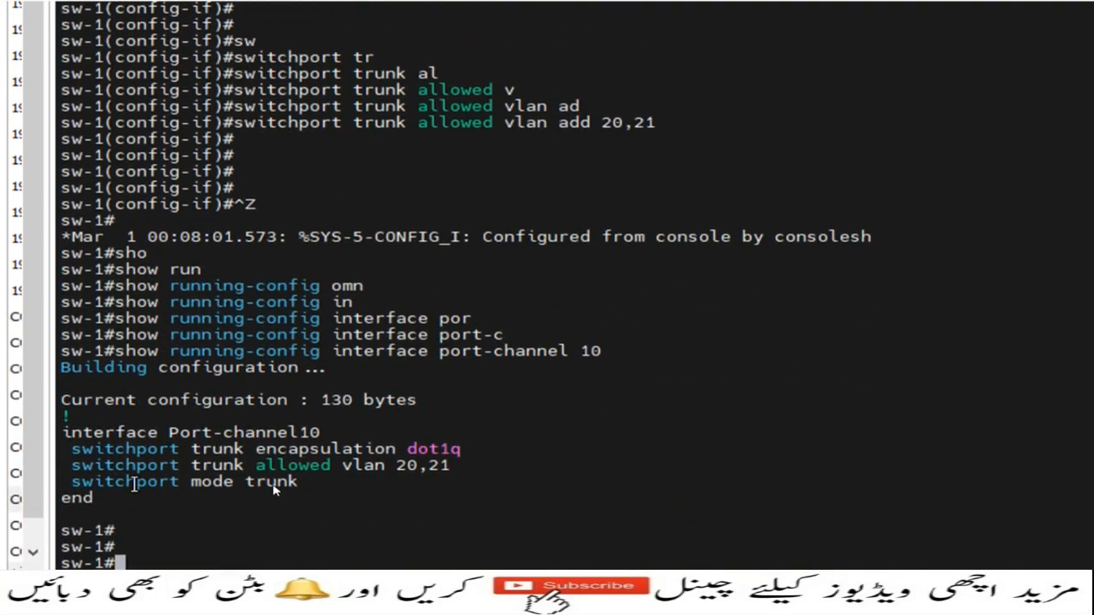
{"action": "left_click_drag", "start_coordinate": [72, 467], "coordinate": [468, 467]}
{"action": "left_click", "coordinate": [550, 442]}
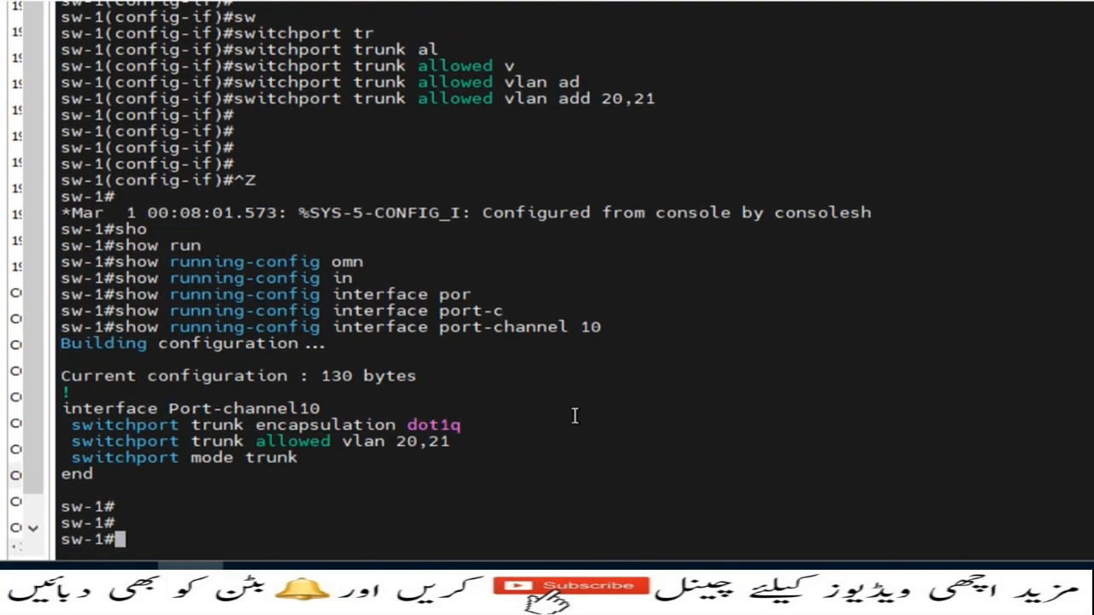
Enter global configuration mode and open interface port-channel 10 for configuration.
{"action": "type", "text": "conf t"}
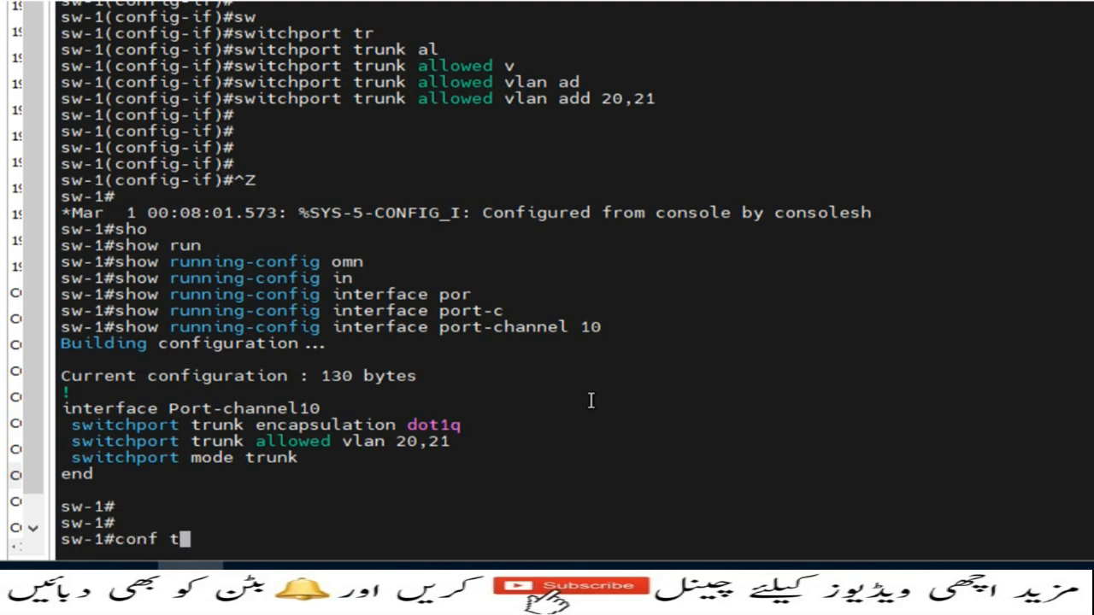
{"action": "key", "text": "Return"}
{"action": "key", "text": "Return"}
{"action": "type", "text": "inter"}
{"action": "key", "text": "Tab"}
{"action": "type", "text": "por"}
{"action": "key", "text": "Tab"}
{"action": "type", "text": "t-c"}
{"action": "key", "text": "Tab"}
{"action": "type", "text": "10"}
{"action": "key", "text": "Return"}
Remove VLANs 20,21 from port-channel 10's trunk allowed VLAN list.
{"action": "type", "text": "sw"}
{"action": "key", "text": "Tab"}
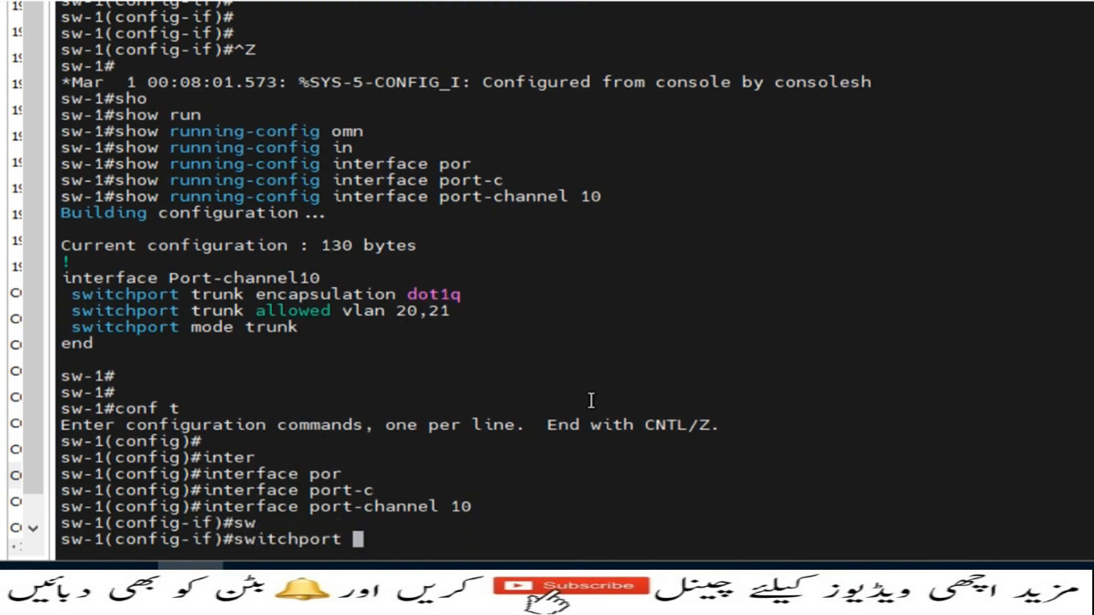
{"action": "type", "text": "tr"}
{"action": "key", "text": "Tab"}
{"action": "type", "text": "al"}
{"action": "key", "text": "Tab"}
{"action": "type", "text": "vl"}
{"action": "key", "text": "Tab"}
{"action": "type", "text": "re"}
{"action": "key", "text": "Tab"}
{"action": "type", "text": "20,21"}
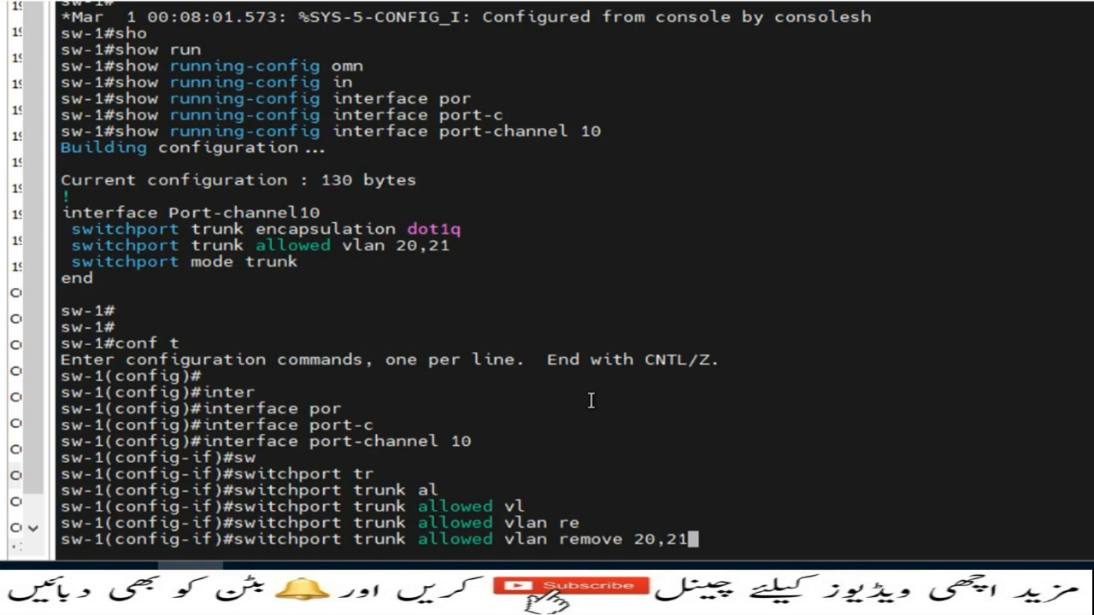
{"action": "key", "text": "Return"}
{"action": "key", "text": "Return"}
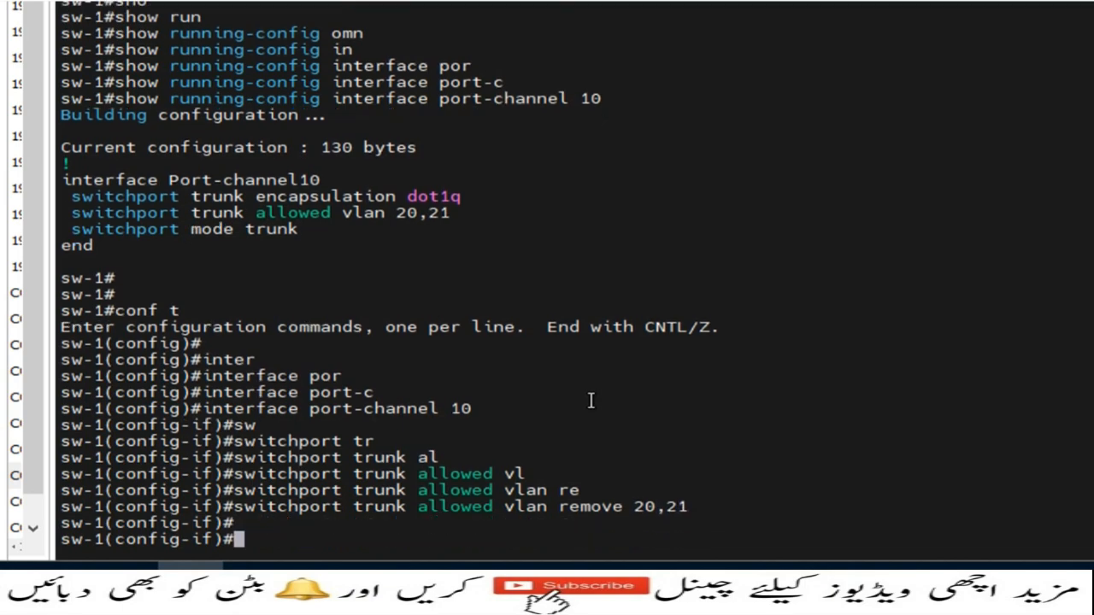
Set port-channel 10's switchport trunk allowed vlan setting to all.
{"action": "key", "text": "Up"}
{"action": "key", "text": "Up"}
{"action": "key", "text": "Down"}
{"action": "key", "text": "BackSpace"}
{"action": "key", "text": "BackSpace"}
{"action": "key", "text": "BackSpace"}
{"action": "key", "text": "BackSpace"}
{"action": "key", "text": "BackSpace"}
{"action": "key", "text": "BackSpace"}
{"action": "key", "text": "BackSpace"}
{"action": "key", "text": "BackSpace"}
{"action": "key", "text": "BackSpace"}
{"action": "key", "text": "BackSpace"}
{"action": "key", "text": "BackSpace"}
{"action": "key", "text": "BackSpace"}
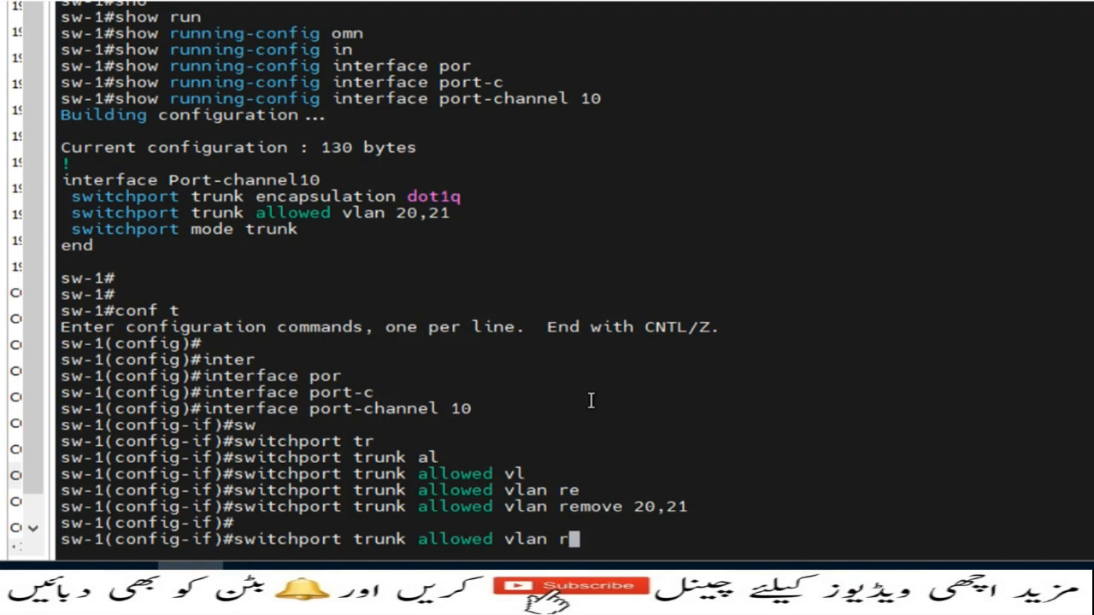
{"action": "type", "text": "all"}
{"action": "key", "text": "Return"}
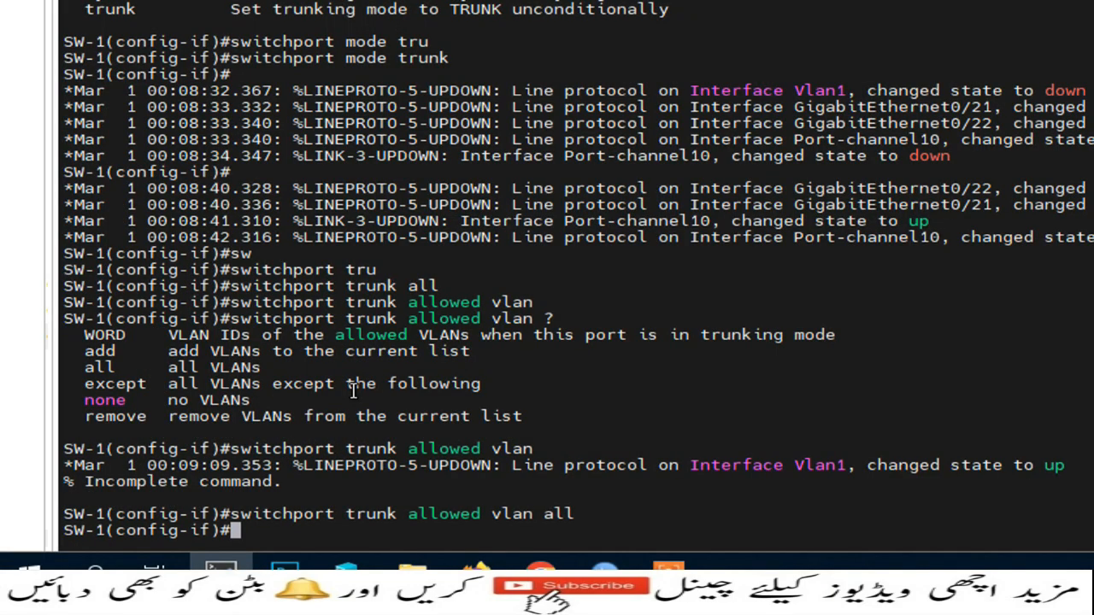
Return to privileged mode and save the switch configuration with wr.
{"action": "key", "text": "ctrl+z"}
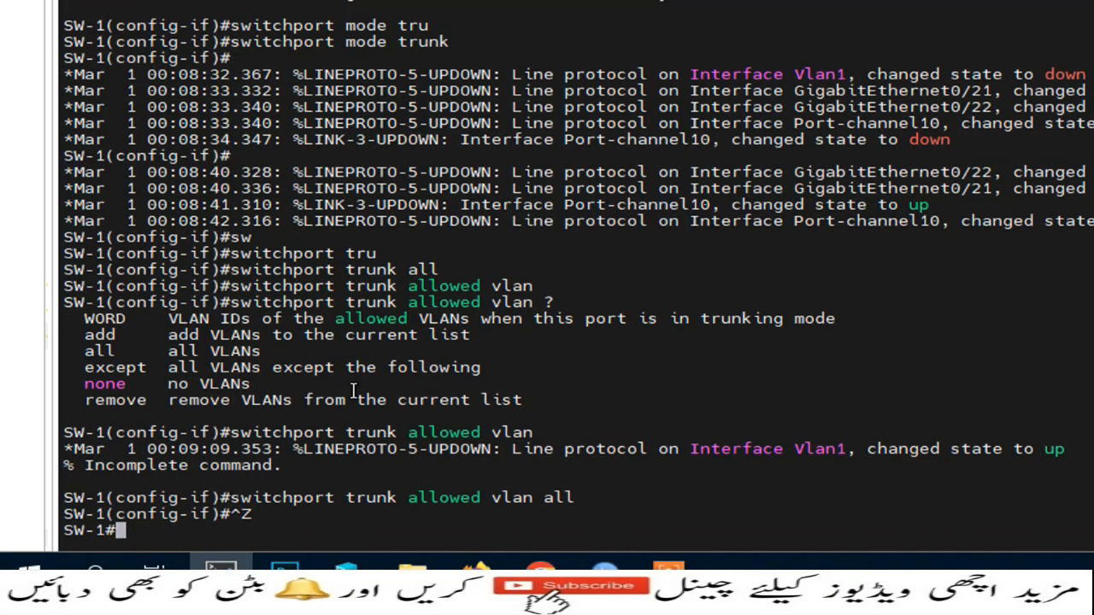
{"action": "type", "text": "wr"}
{"action": "key", "text": "Return"}
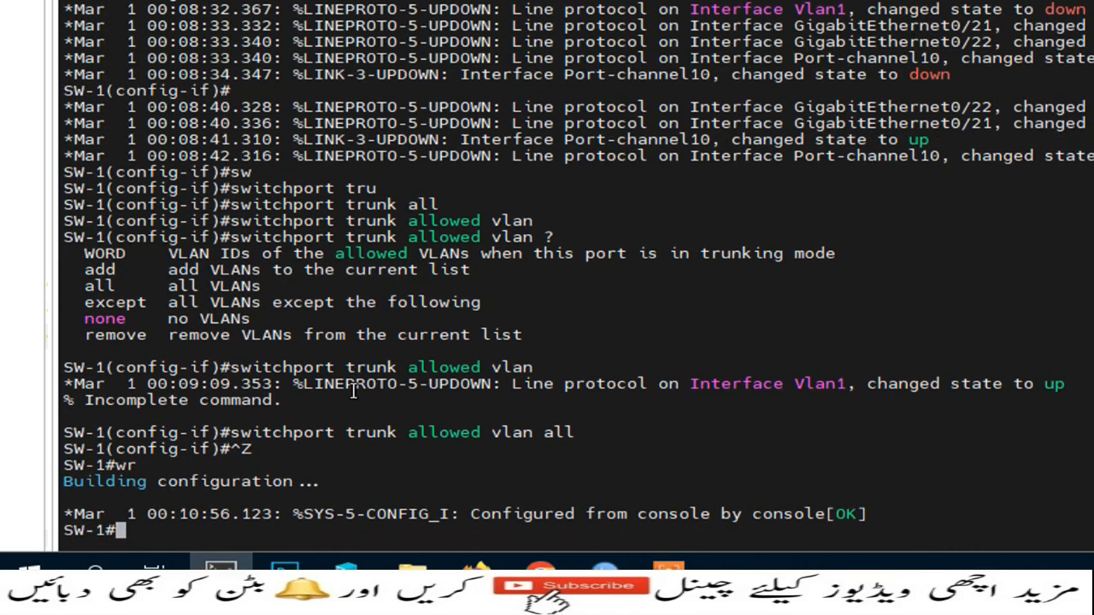
Show the running configuration of interface port-channel 10 and examine its trunk encapsulation and mode lines.
{"action": "type", "text": "sh run"}
{"action": "key", "text": "Tab"}
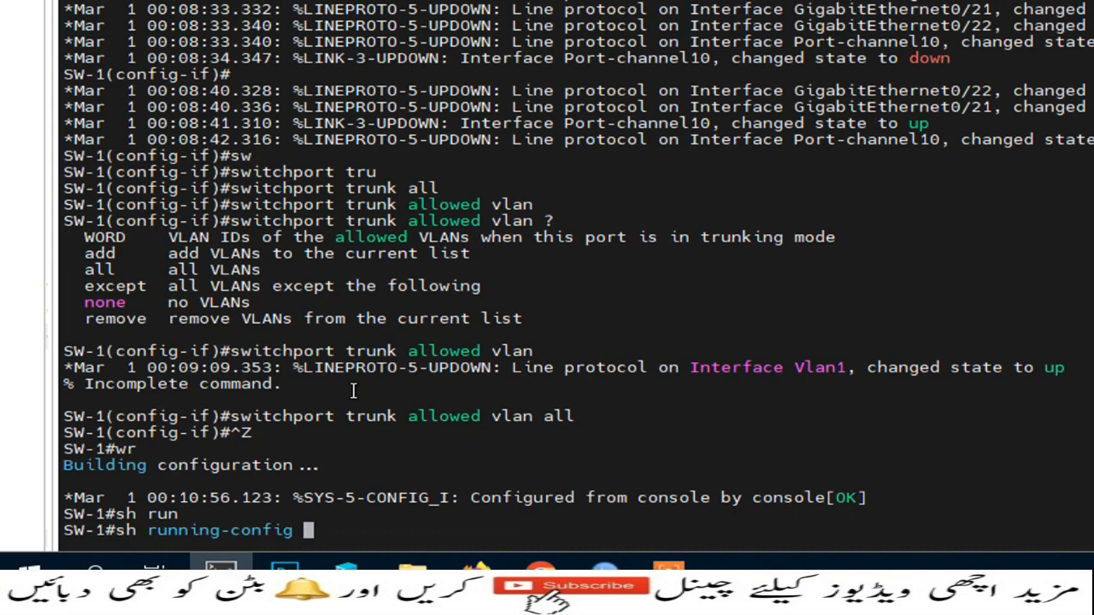
{"action": "type", "text": "int"}
{"action": "key", "text": "Tab"}
{"action": "type", "text": "port"}
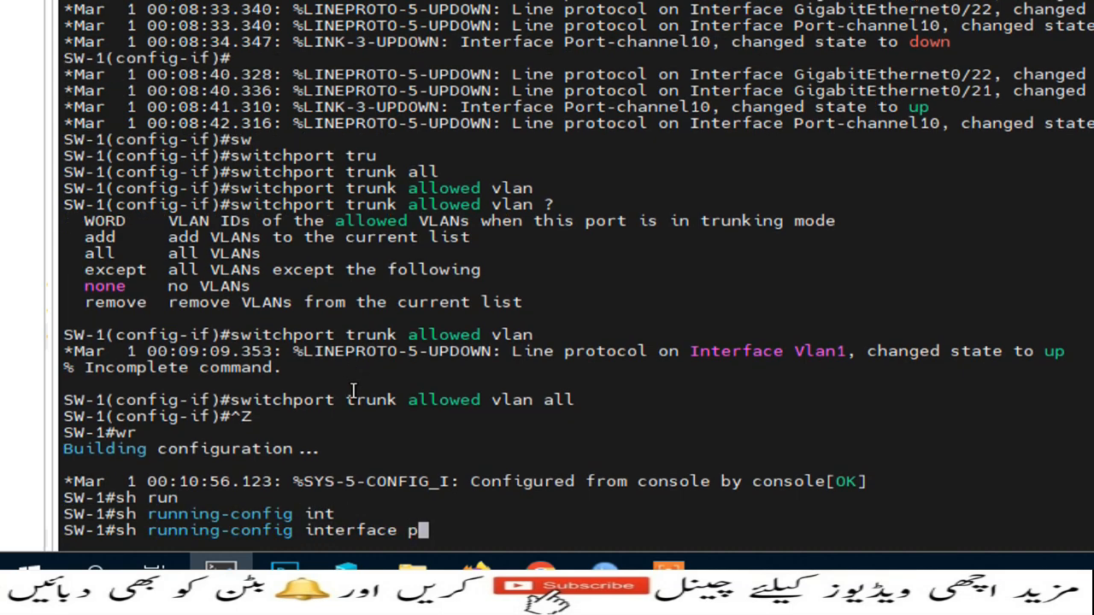
{"action": "key", "text": "Tab"}
{"action": "type", "text": "-ch"}
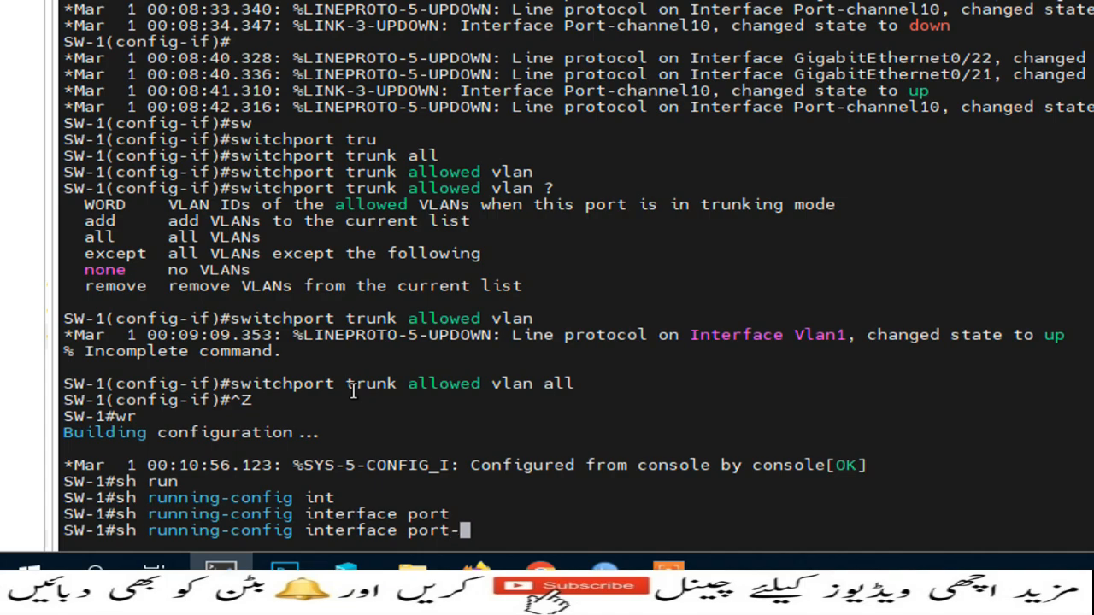
{"action": "key", "text": "Tab"}
{"action": "type", "text": "10"}
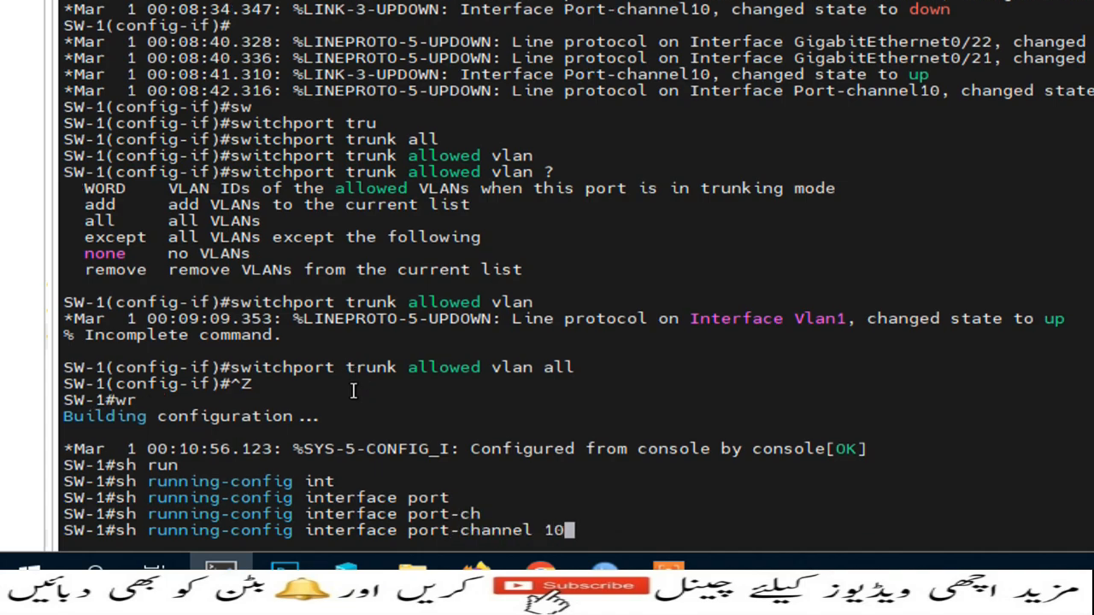
{"action": "key", "text": "Return"}
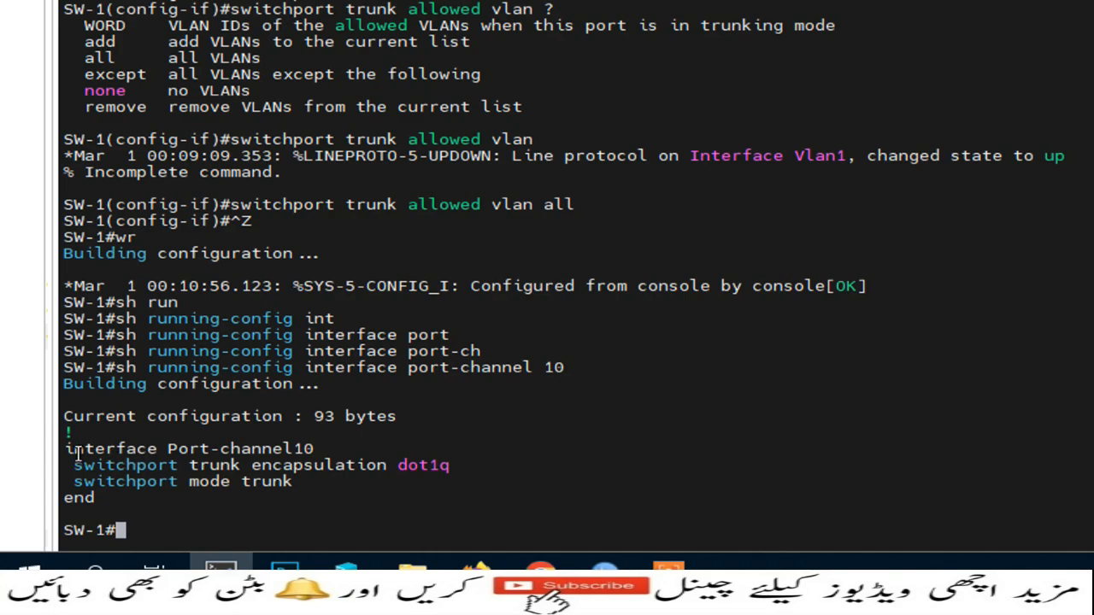
{"action": "left_click_drag", "start_coordinate": [65, 451], "coordinate": [473, 466]}
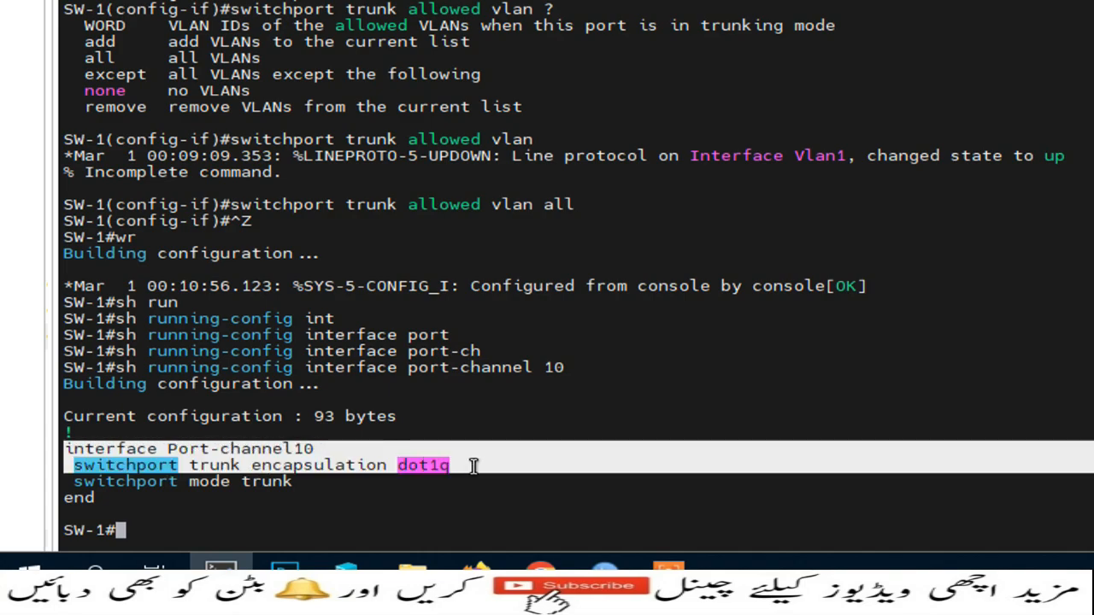
{"action": "left_click_drag", "start_coordinate": [472, 465], "coordinate": [461, 481]}
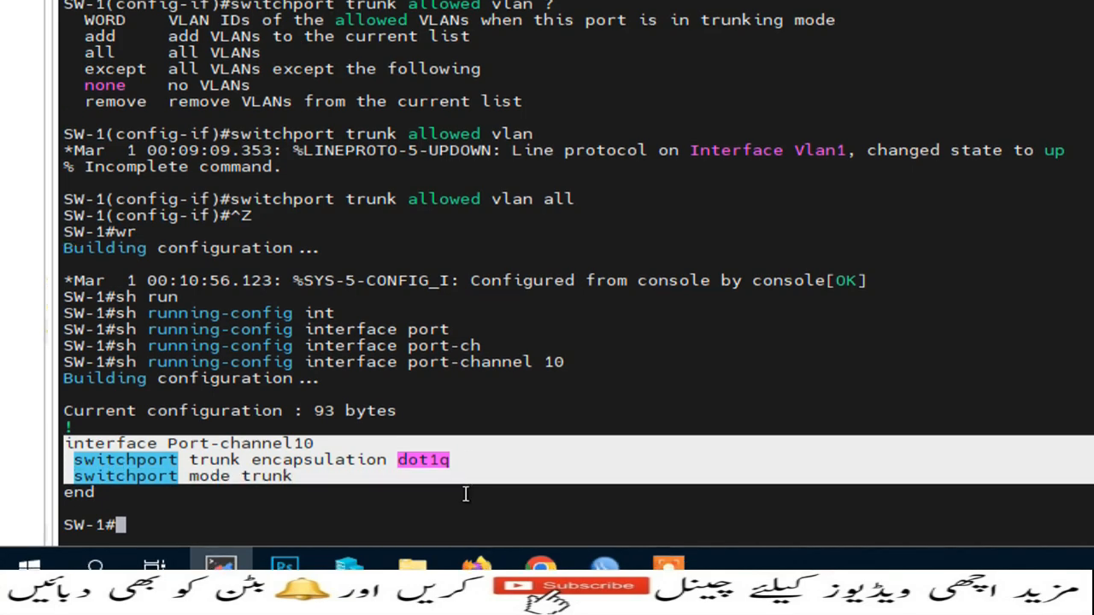
{"action": "left_click", "coordinate": [466, 500]}
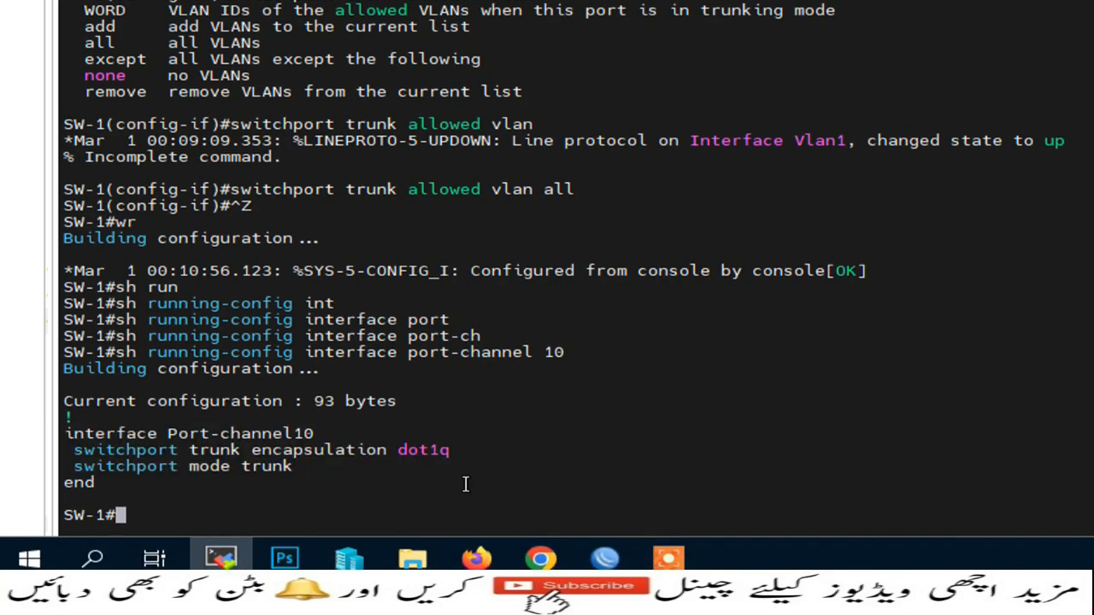
Display the interface status and details of port-channel 10 with sh int p10.
{"action": "type", "text": "sh int "}
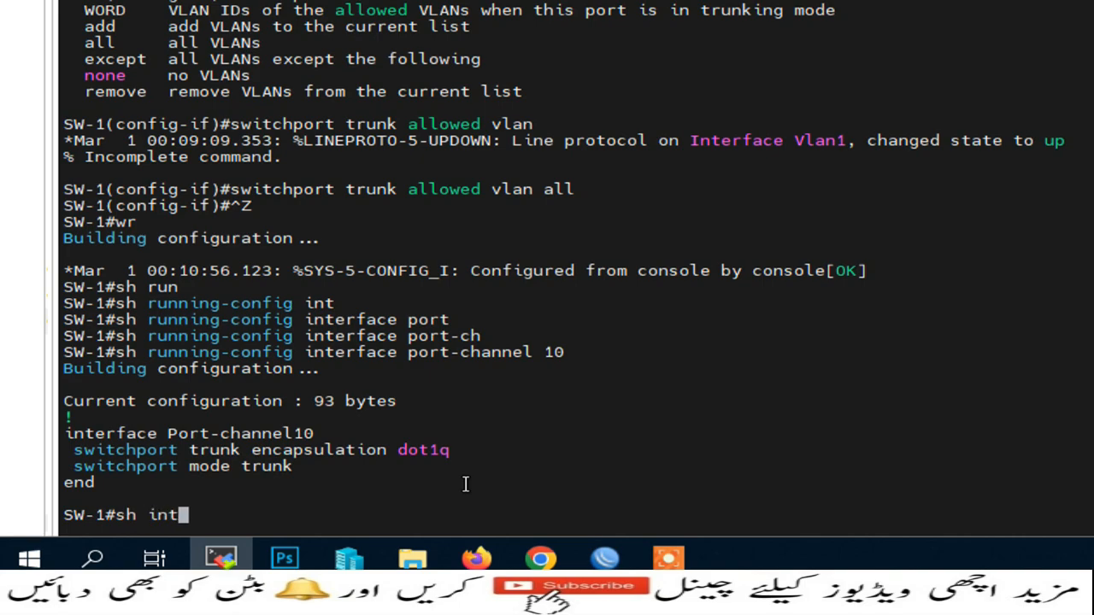
{"action": "type", "text": "p10"}
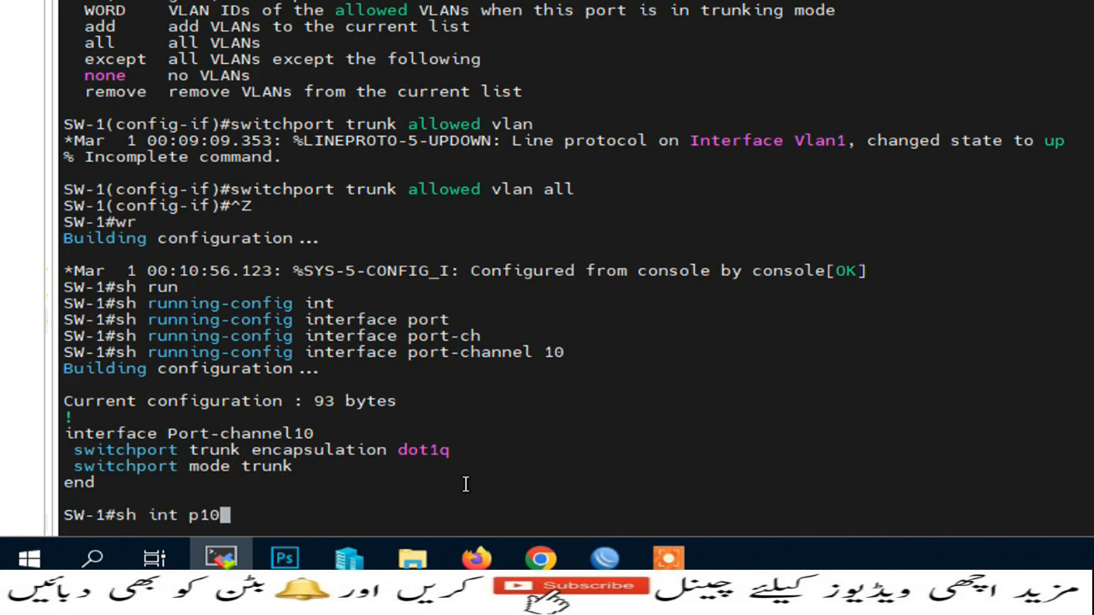
{"action": "key", "text": "Return"}
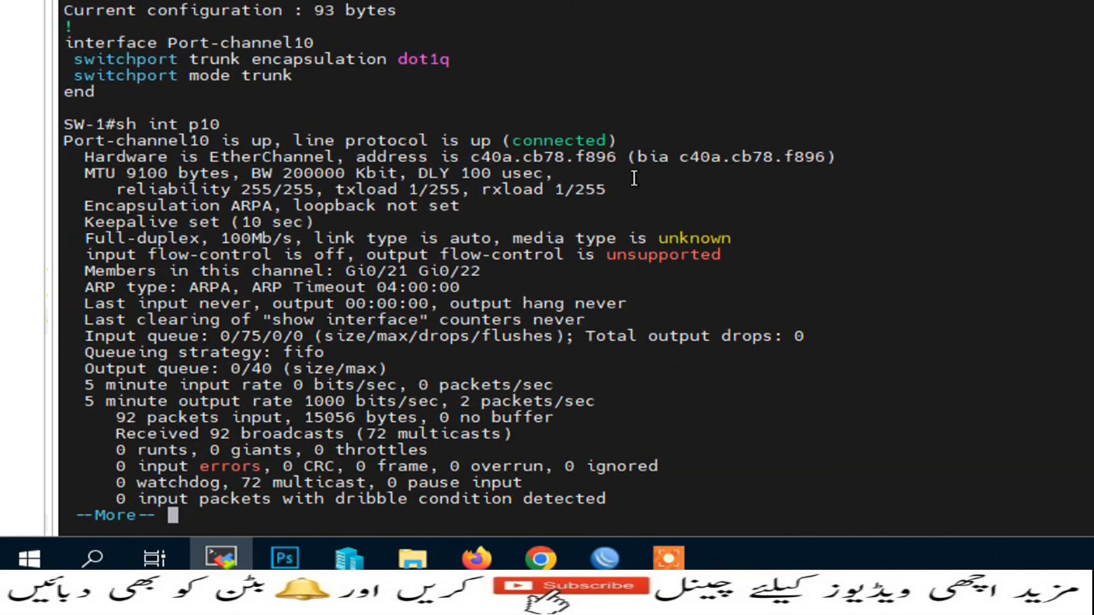
Examine port-channel 10's status line and the latest interface state messages in the SW-1 console.
{"action": "left_click_drag", "start_coordinate": [64, 140], "coordinate": [612, 138]}
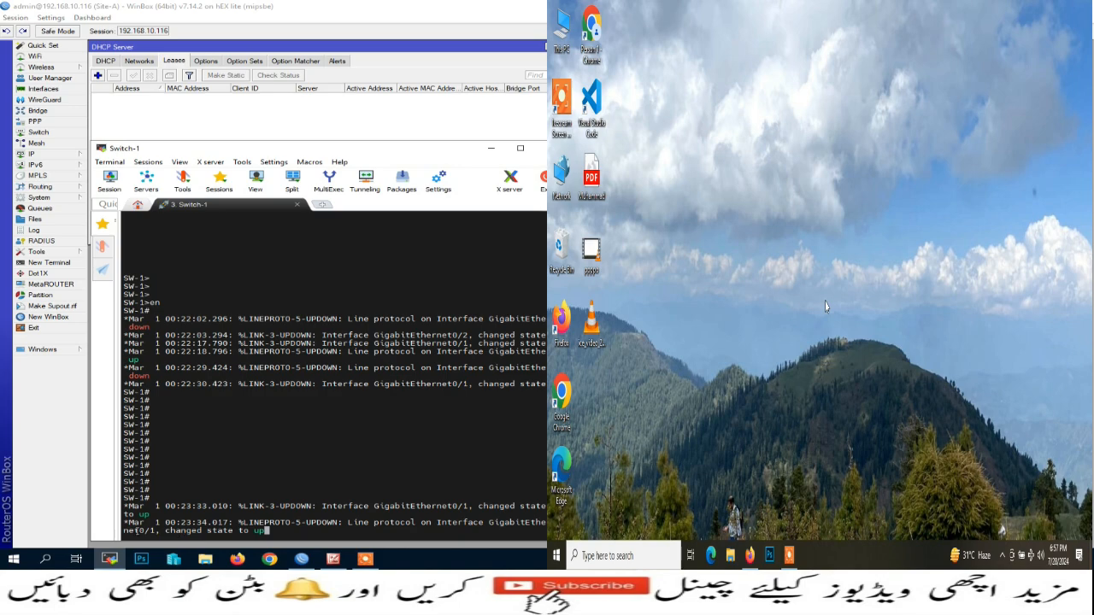
{"action": "double_click", "coordinate": [137, 531]}
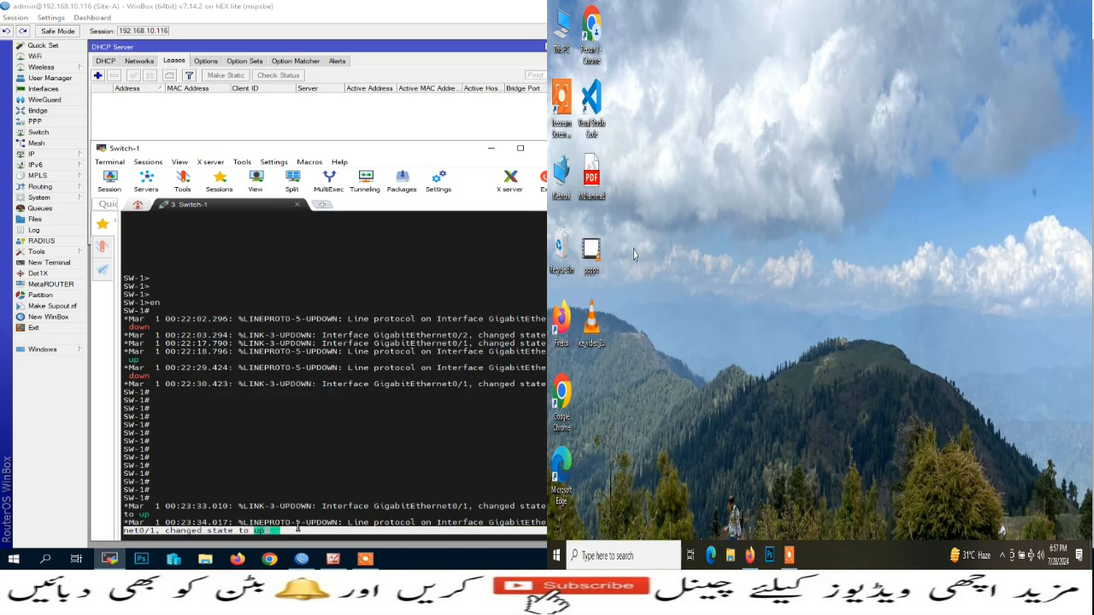
Disable and re-enable the LAN adapter in the client PC's network connections, and reopen its status.
{"action": "right_click", "coordinate": [561, 181]}
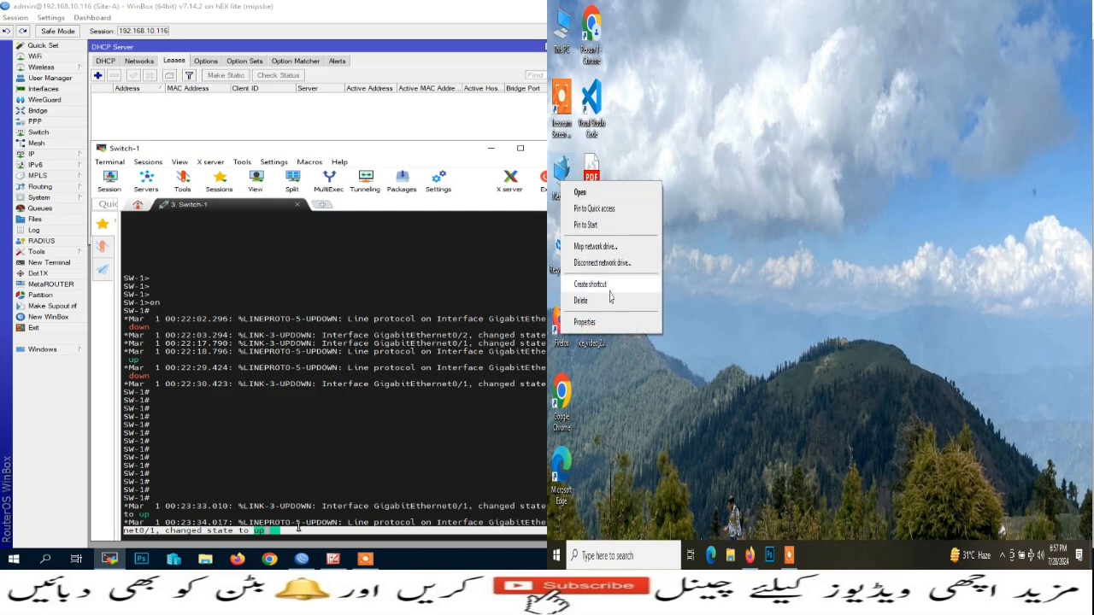
{"action": "left_click", "coordinate": [585, 322]}
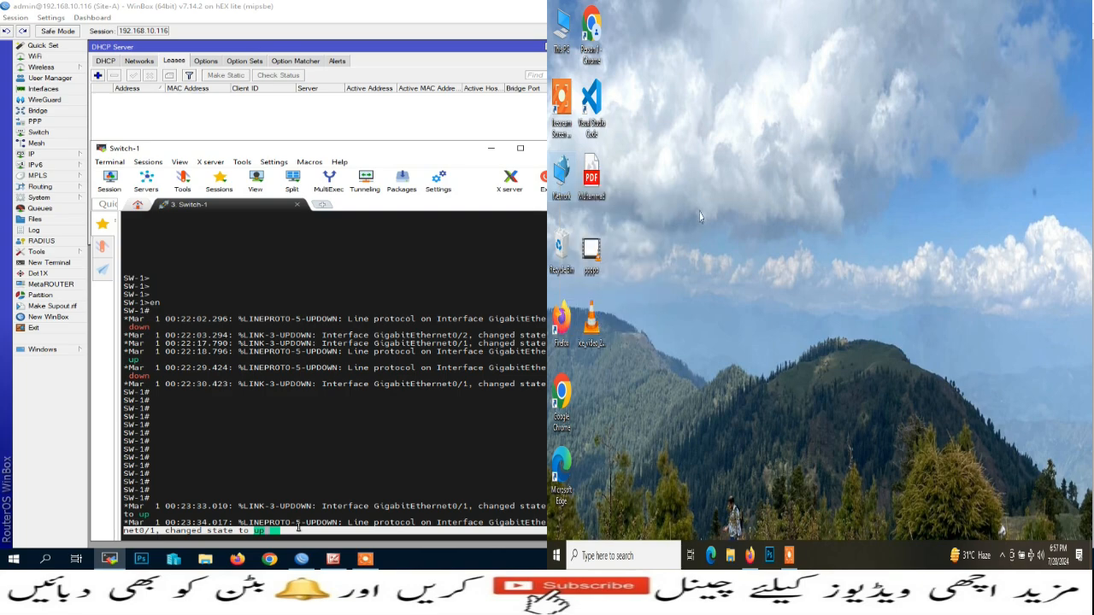
{"action": "left_click", "coordinate": [672, 117]}
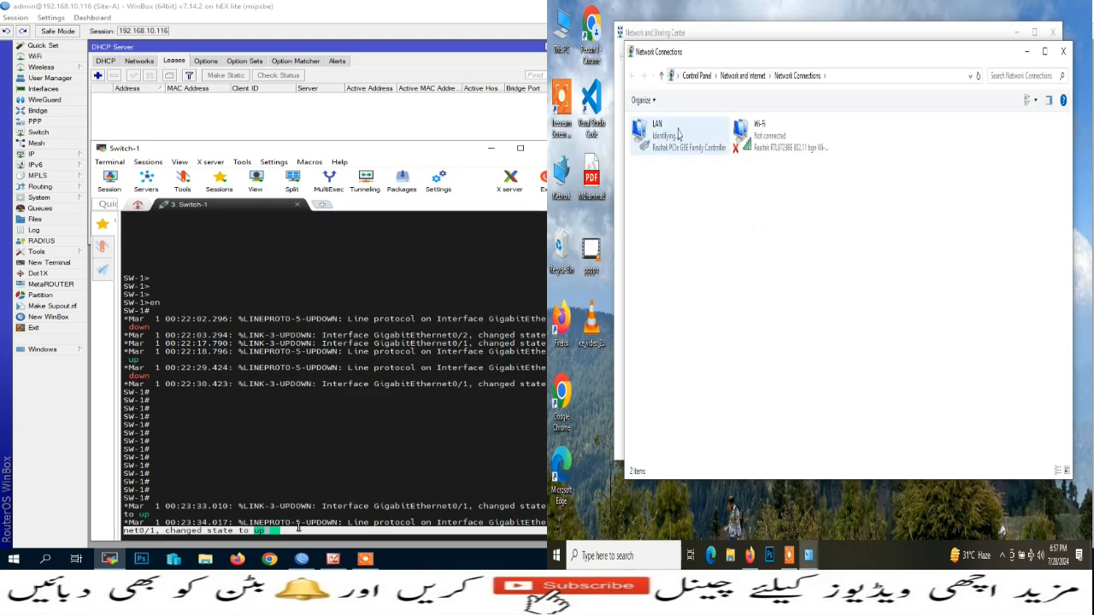
{"action": "double_click", "coordinate": [695, 133]}
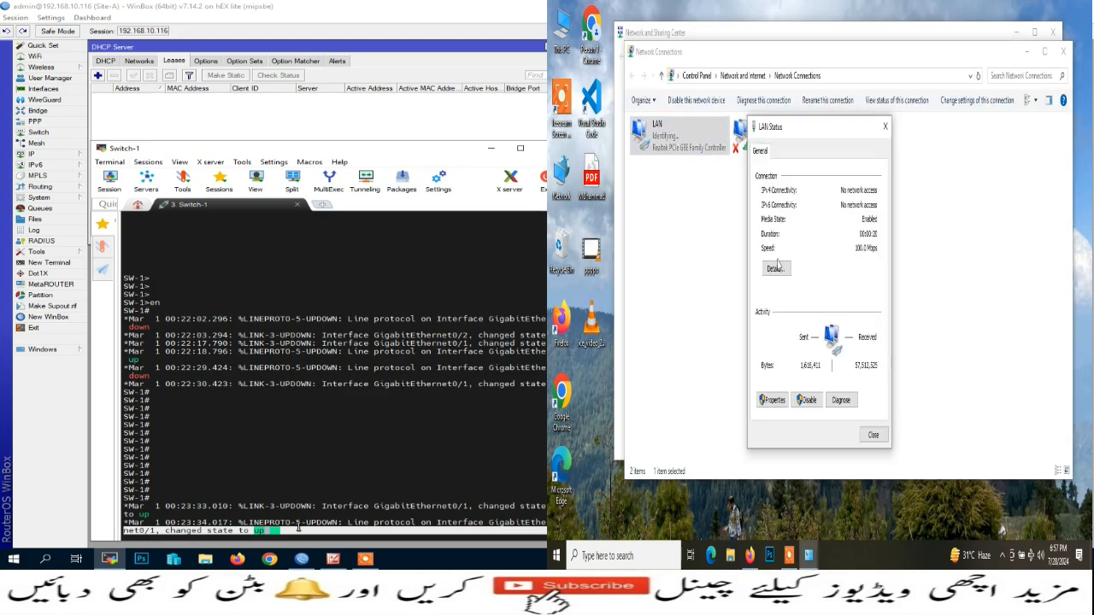
{"action": "left_click", "coordinate": [808, 400]}
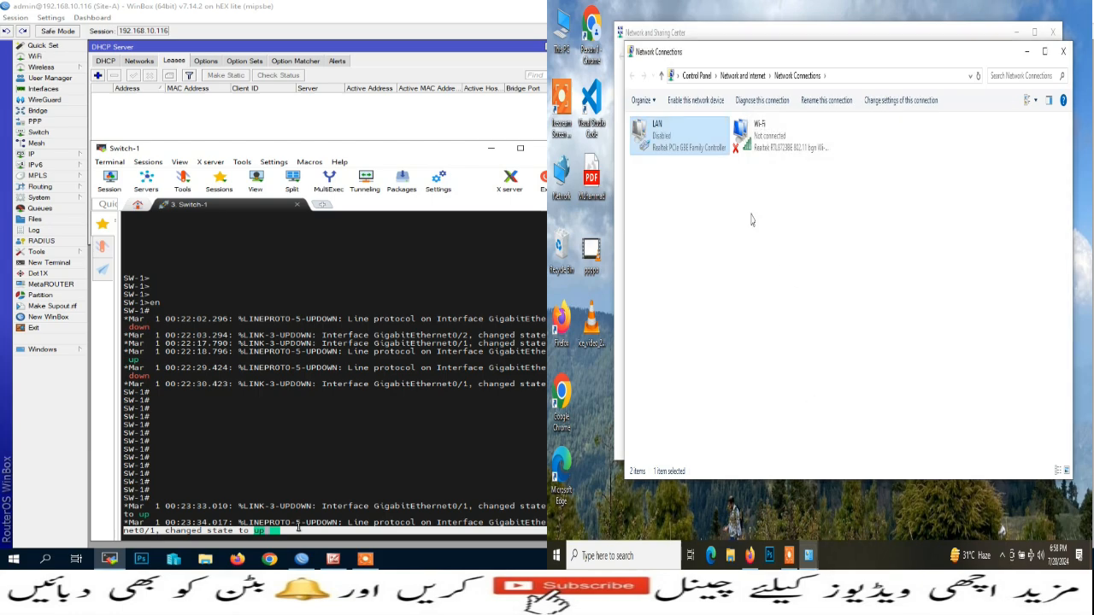
{"action": "double_click", "coordinate": [713, 138]}
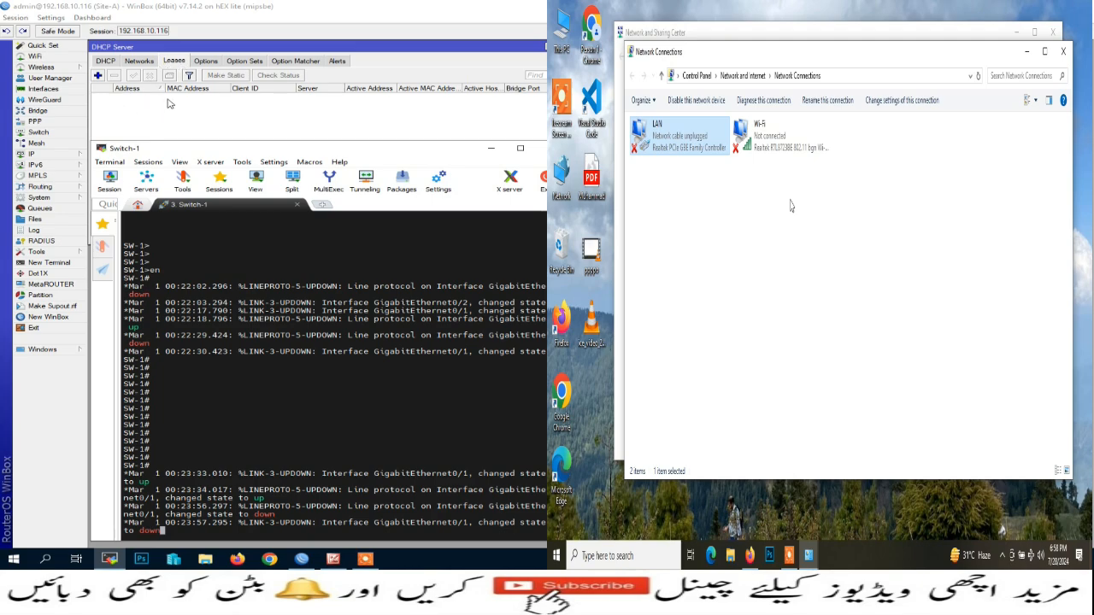
{"action": "double_click", "coordinate": [720, 138]}
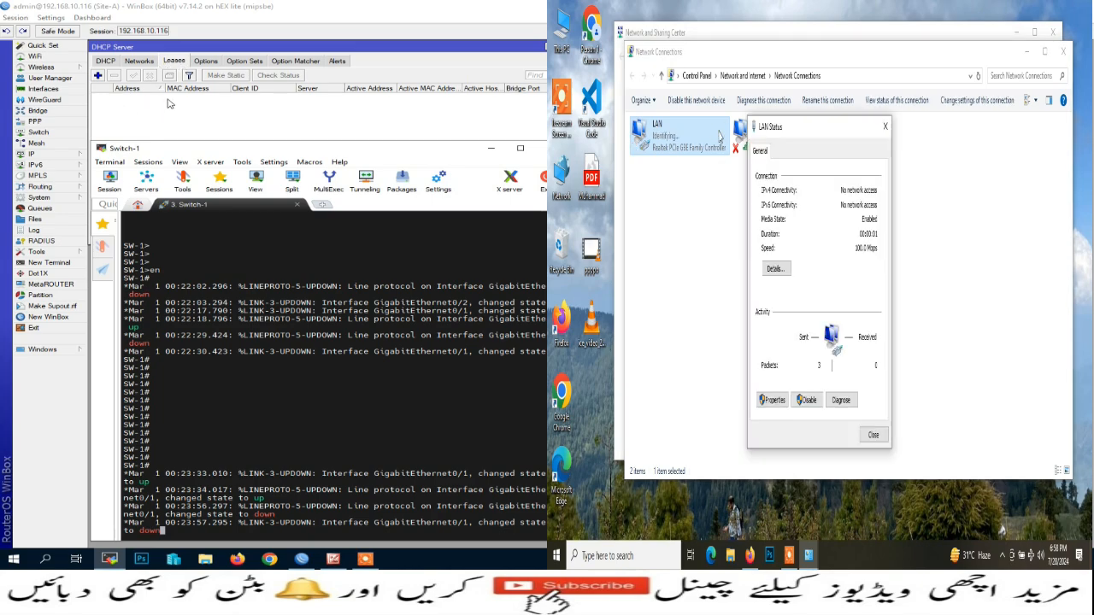
Compare the dhcp1 lease on the router with the IPv4 settings in the client's LAN connection details.
{"action": "left_click", "coordinate": [494, 151]}
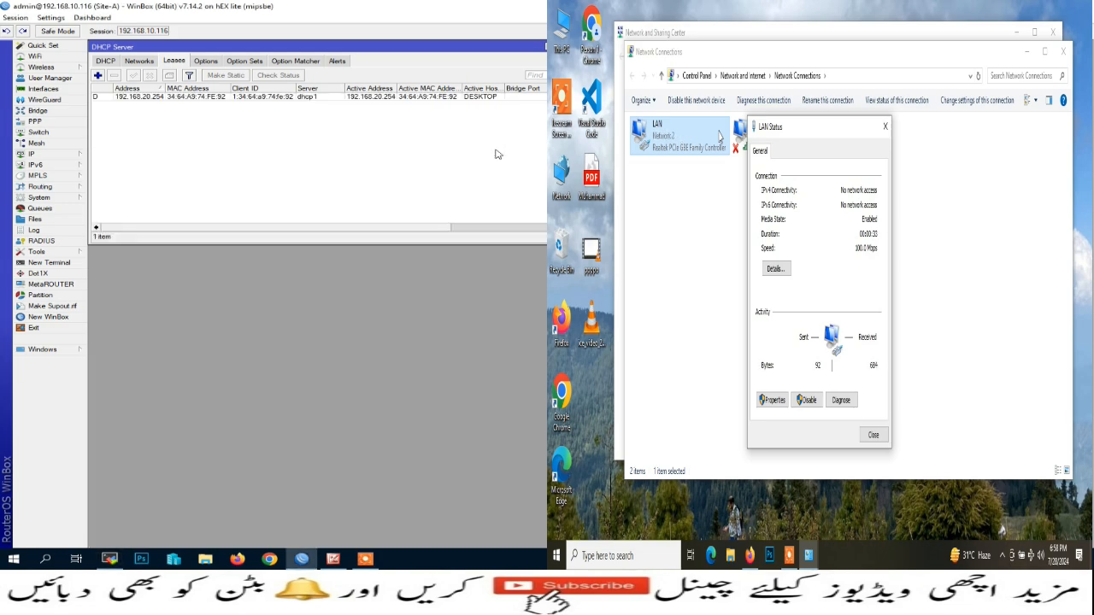
{"action": "left_click", "coordinate": [167, 98]}
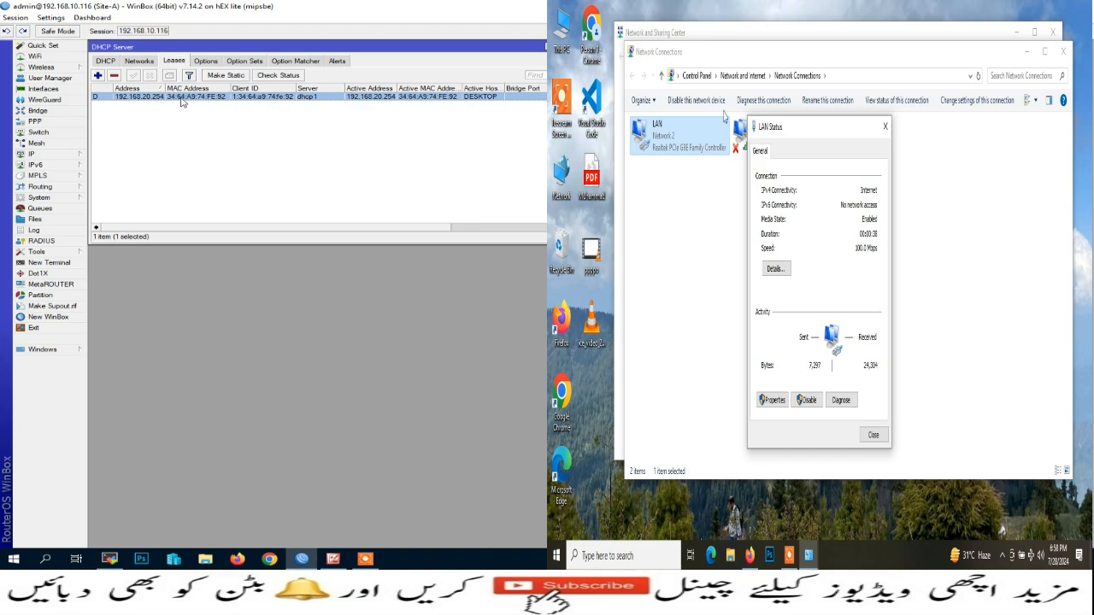
{"action": "left_click", "coordinate": [775, 269]}
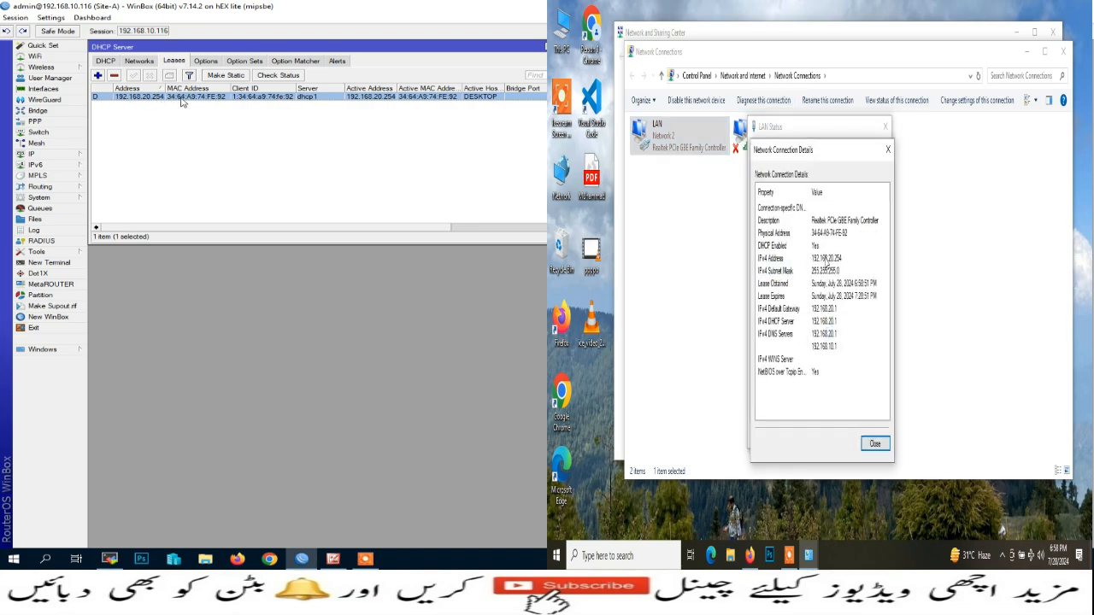
{"action": "left_click", "coordinate": [875, 443]}
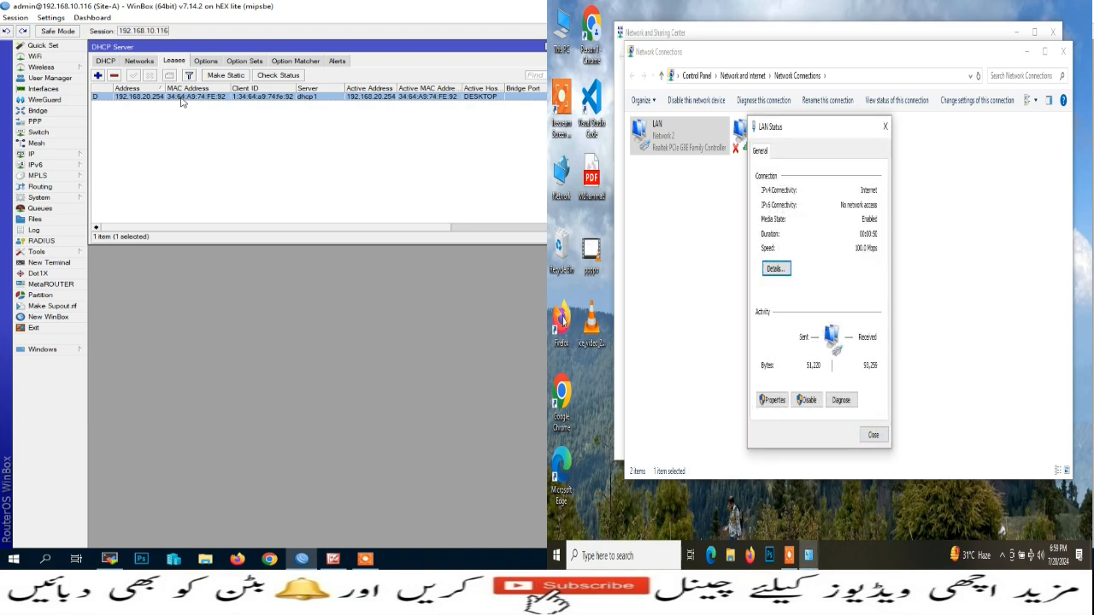
Test internet access from VLAN 20 by opening YouTube in Firefox on the client and searching for the channel owner's name.
{"action": "double_click", "coordinate": [561, 320]}
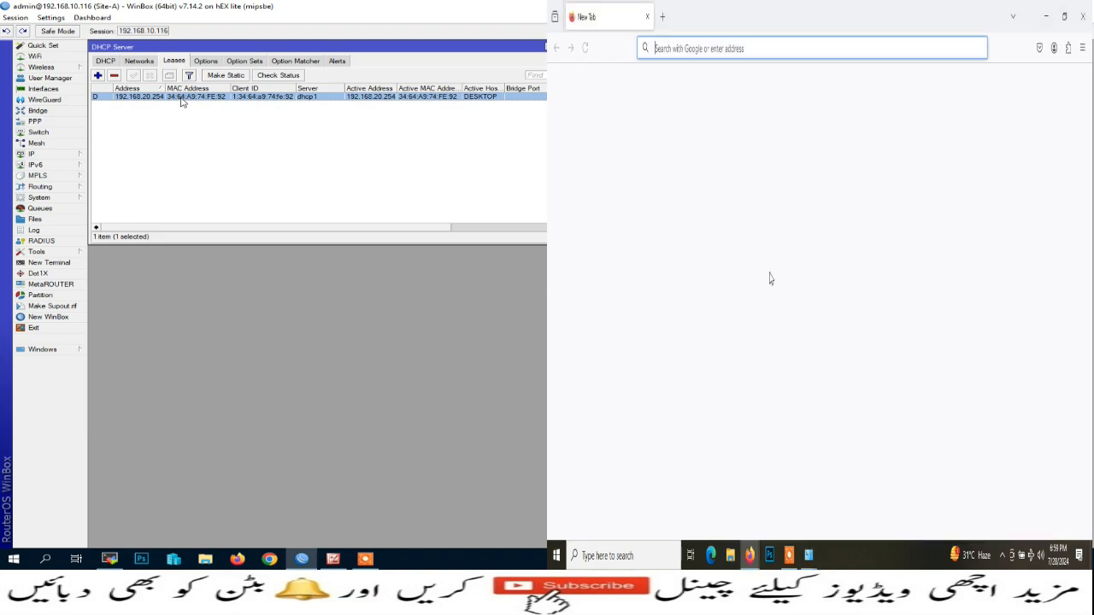
{"action": "left_click", "coordinate": [653, 369]}
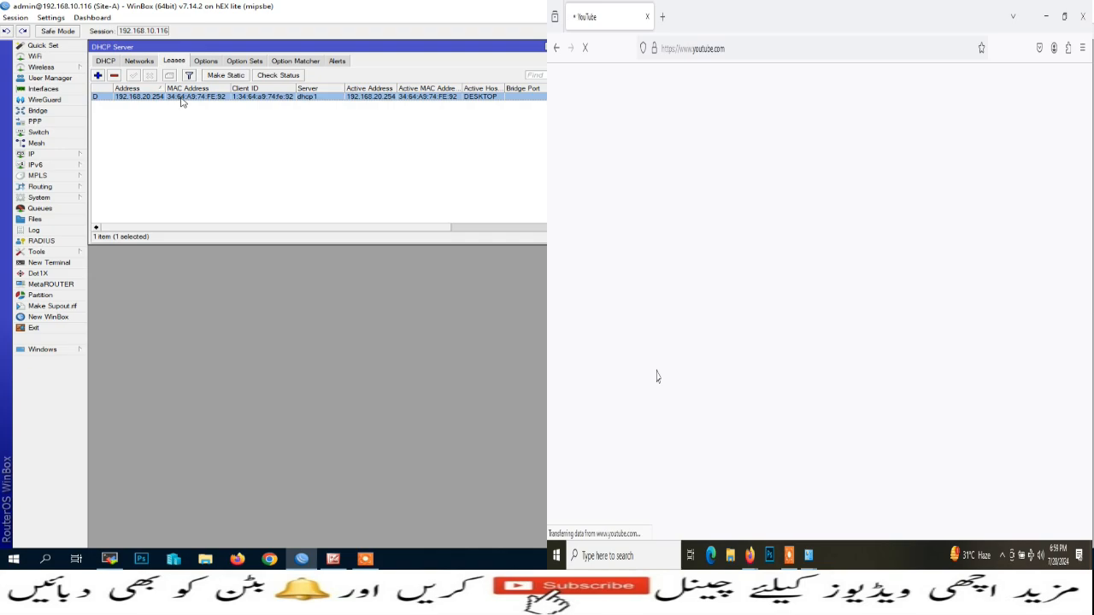
{"action": "left_click", "coordinate": [740, 86]}
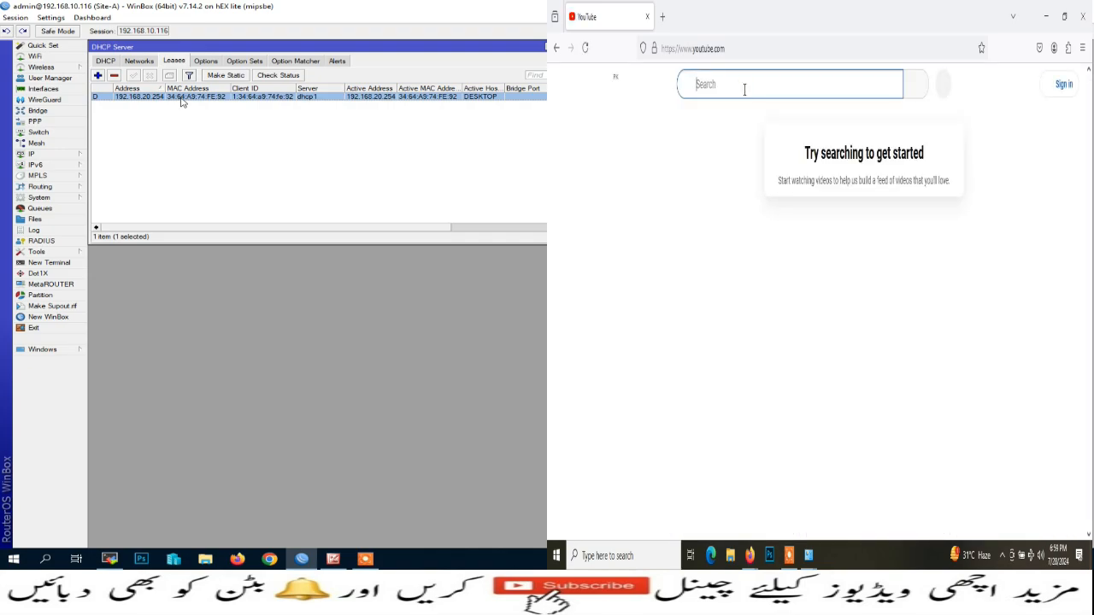
{"action": "type", "text": "kamran awan"}
{"action": "key", "text": "Return"}
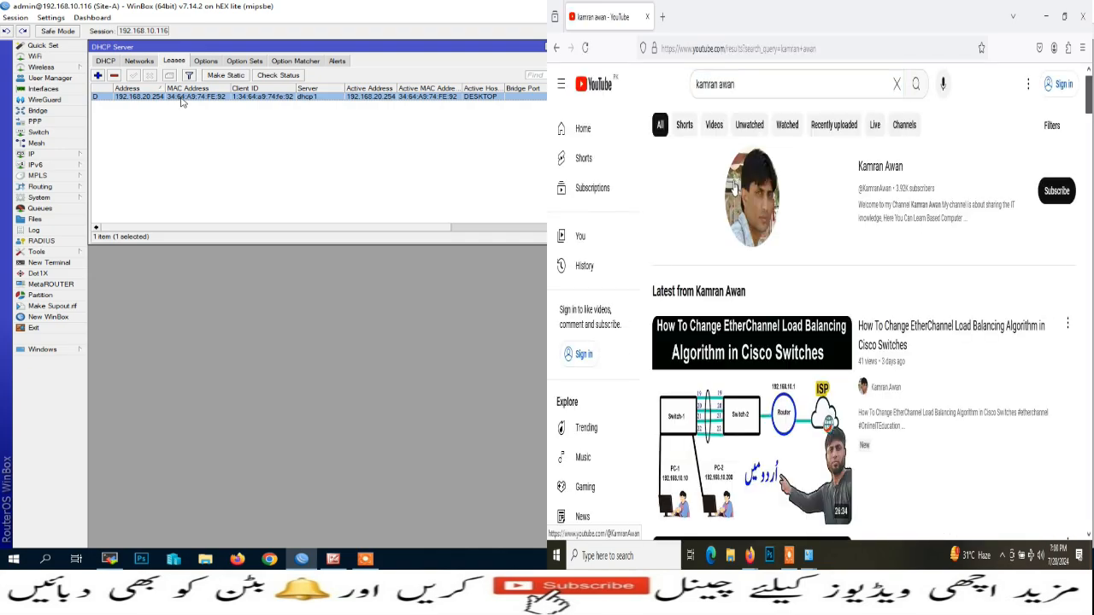
{"action": "left_click", "coordinate": [663, 17]}
{"action": "left_click", "coordinate": [681, 49]}
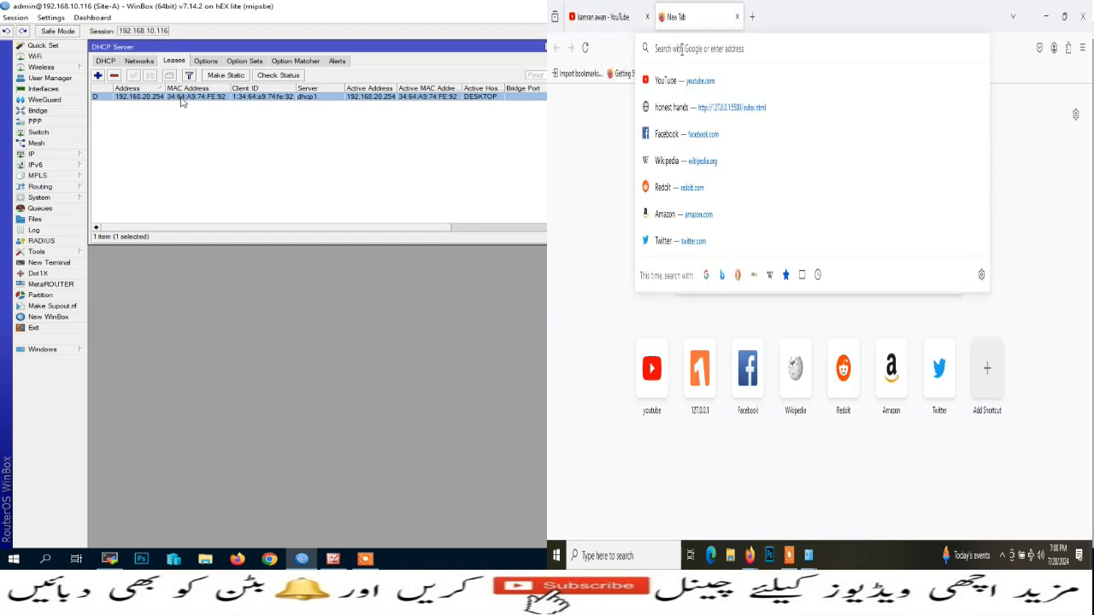
{"action": "type", "text": "yahoo"}
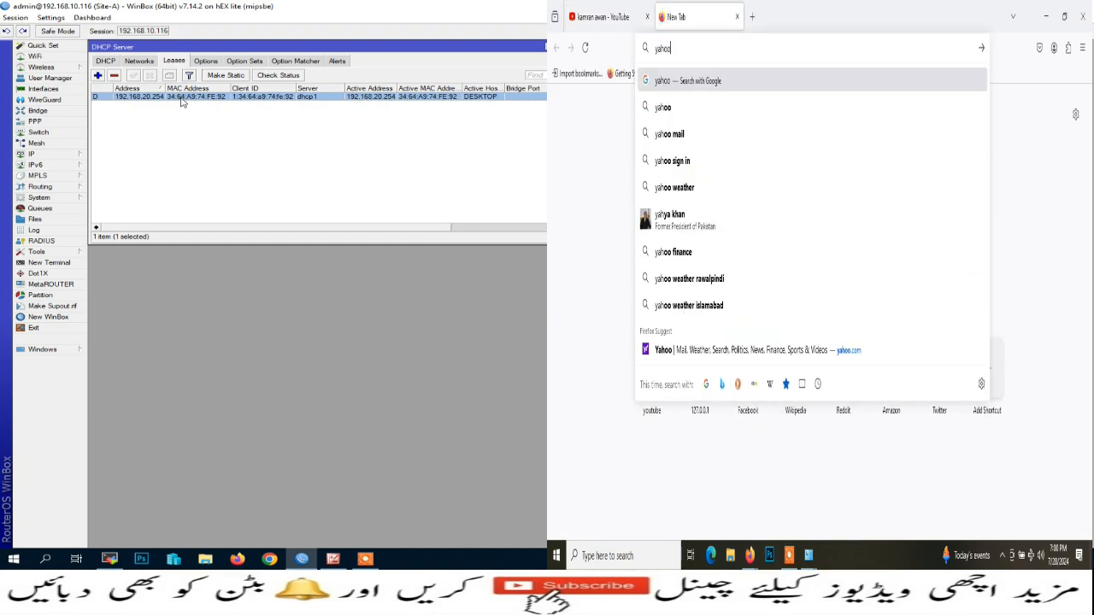
{"action": "key", "text": "ctrl+Return"}
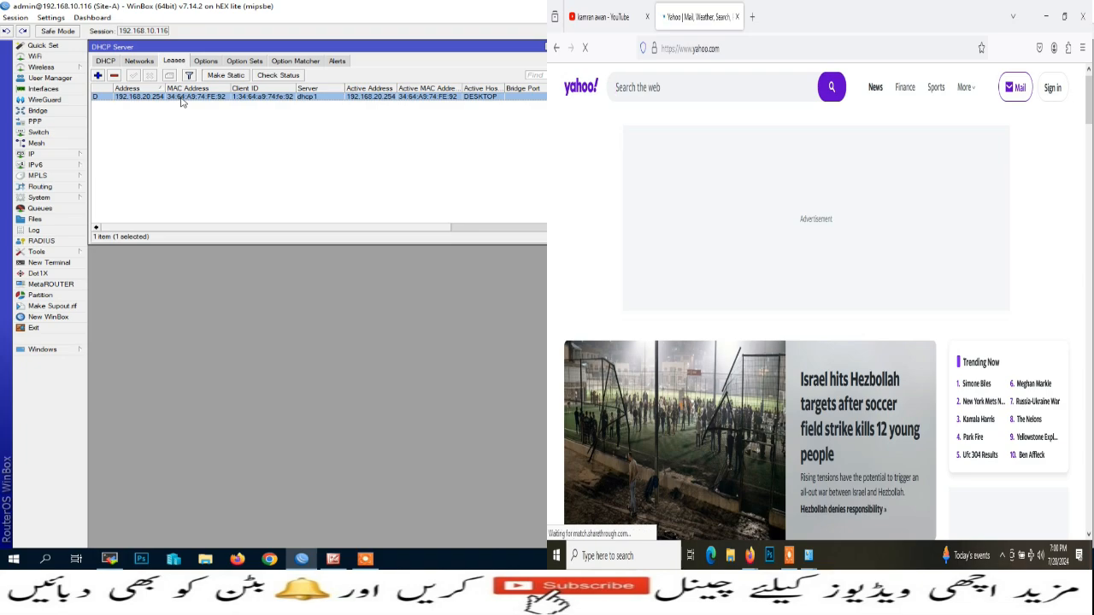
Bring up the SW-1 console, put the client's browser away and examine the latest interface link messages.
{"action": "left_click", "coordinate": [110, 560]}
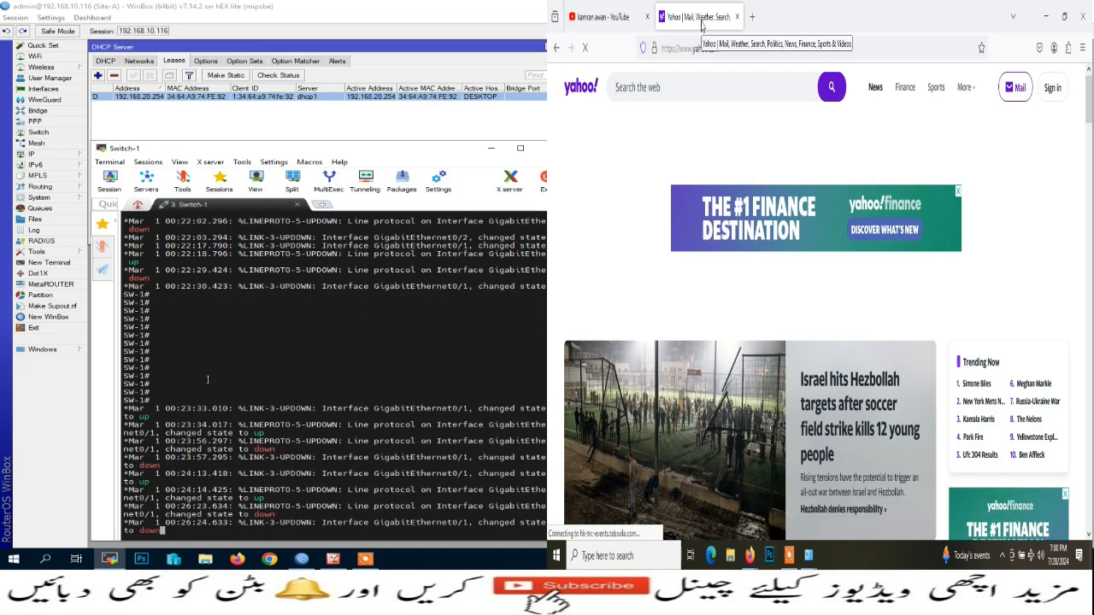
{"action": "left_click", "coordinate": [1084, 17]}
{"action": "left_click", "coordinate": [1084, 17]}
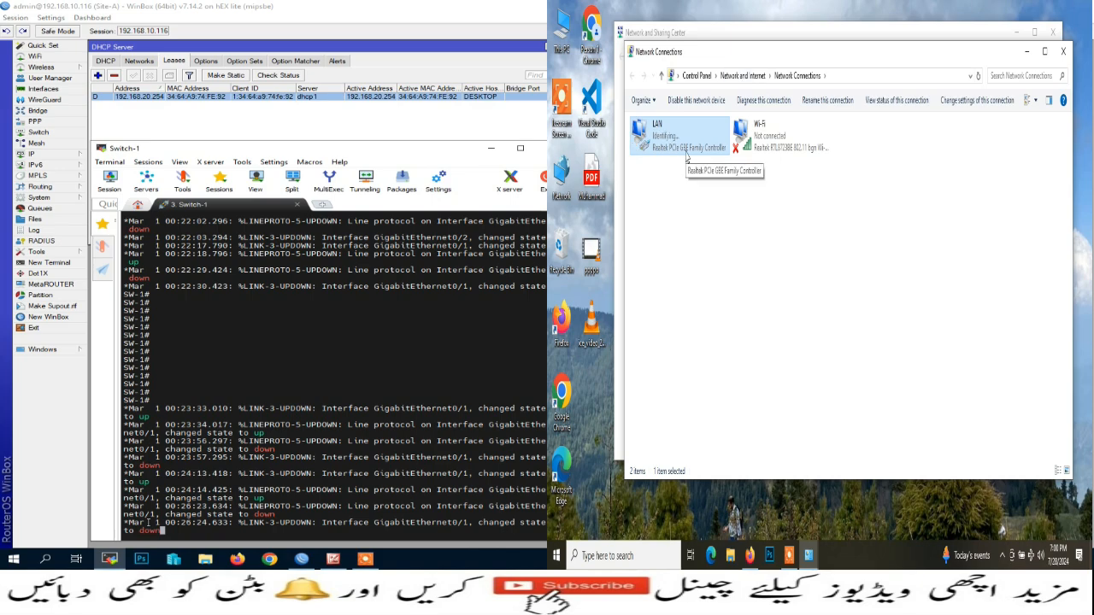
{"action": "left_click_drag", "start_coordinate": [167, 522], "coordinate": [279, 531]}
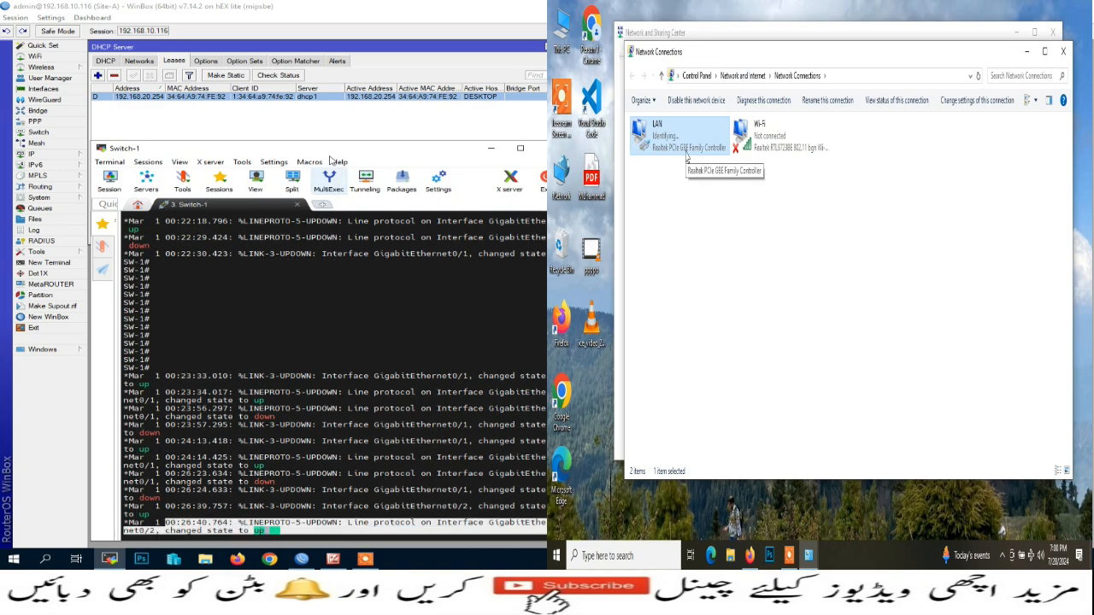
Compare the dhcp2 lease with the IPv4 address in the client's LAN connection details, and close the client's network windows.
{"action": "left_click", "coordinate": [492, 150]}
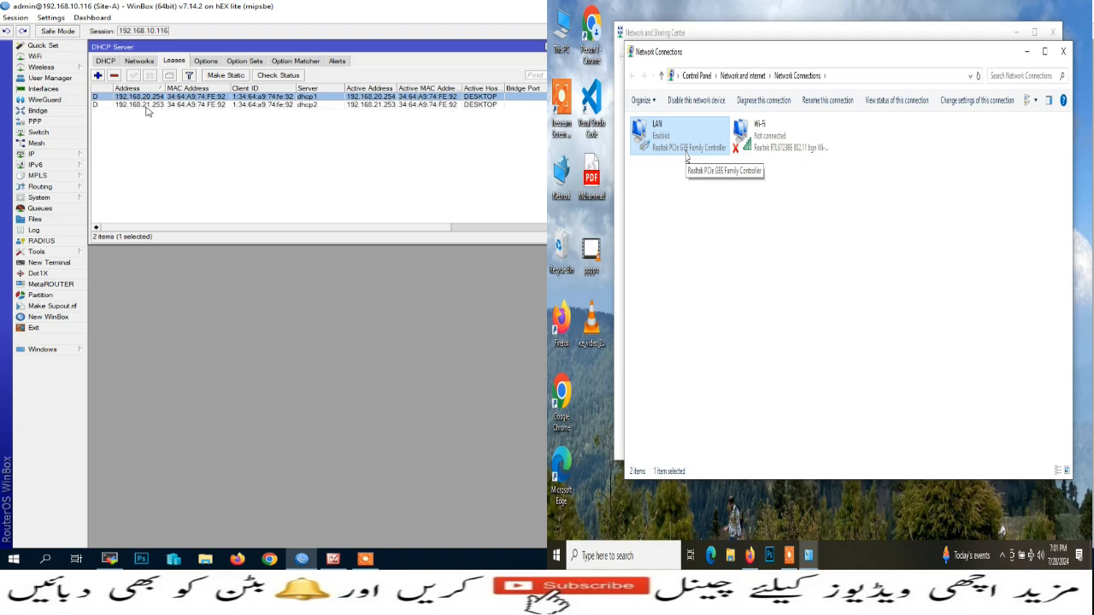
{"action": "left_click", "coordinate": [147, 105]}
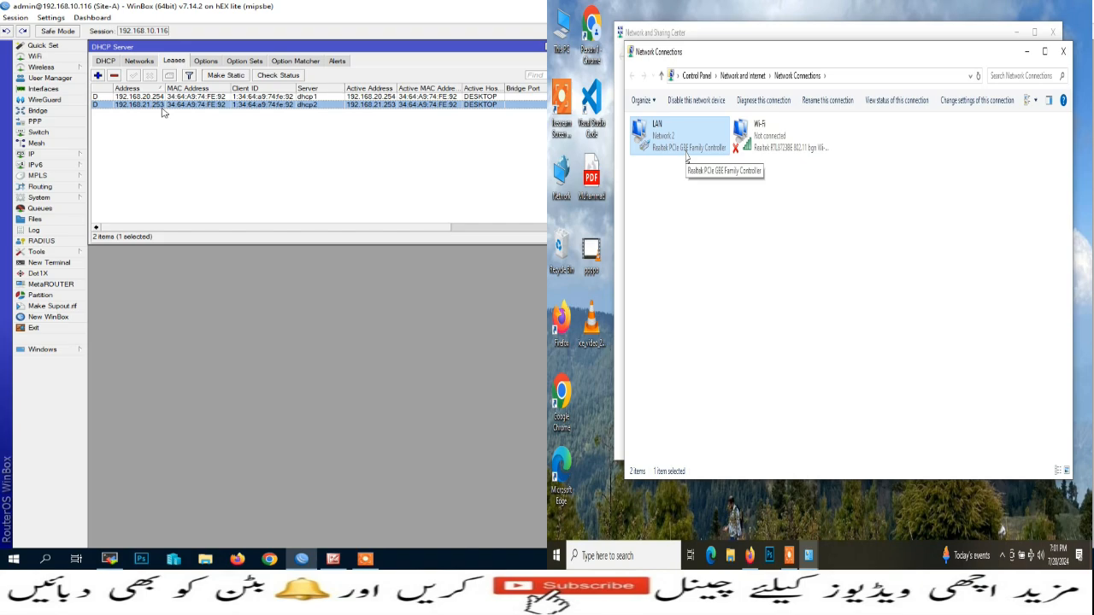
{"action": "double_click", "coordinate": [692, 139]}
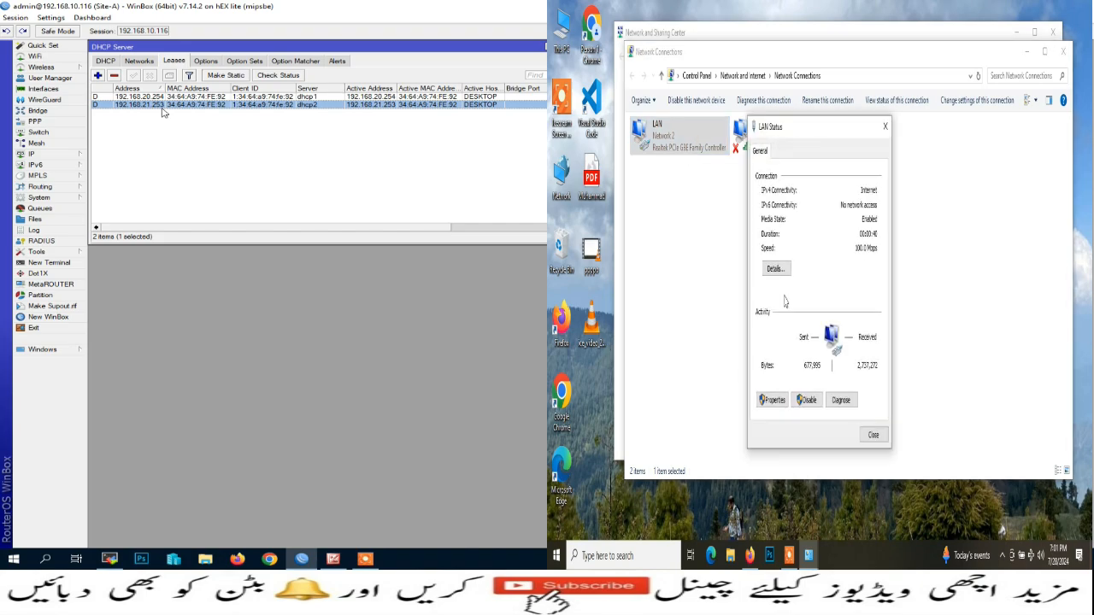
{"action": "left_click", "coordinate": [778, 271]}
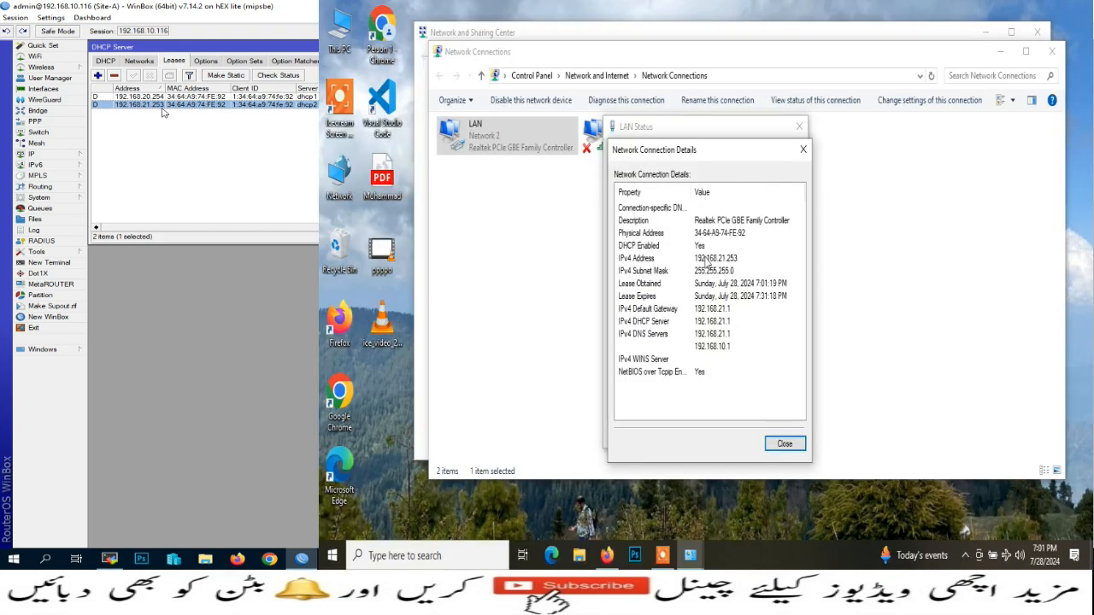
{"action": "left_click", "coordinate": [698, 259]}
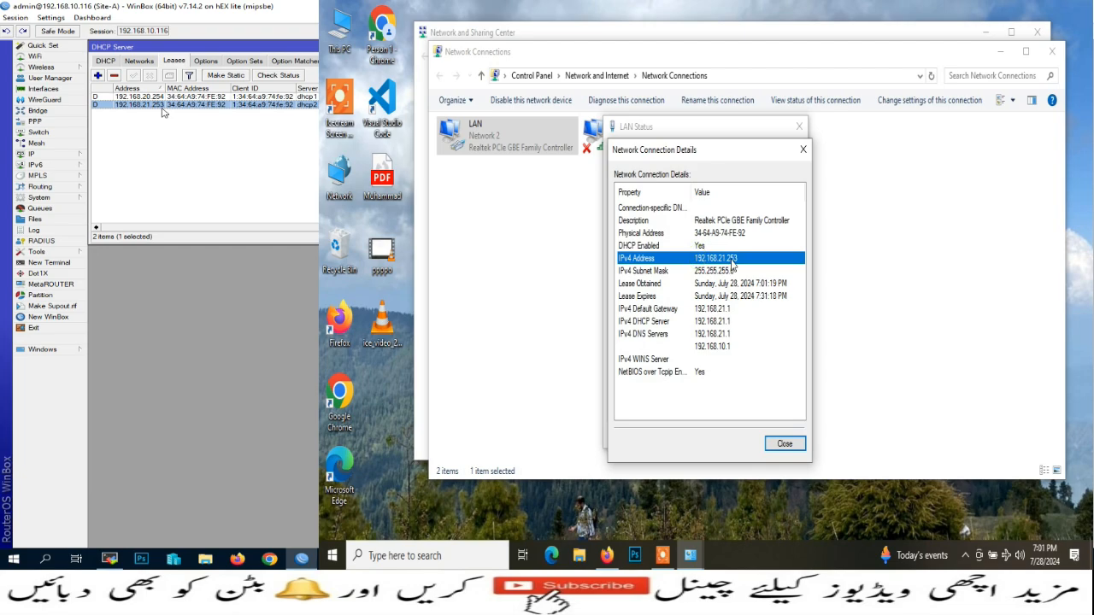
{"action": "left_click", "coordinate": [785, 444]}
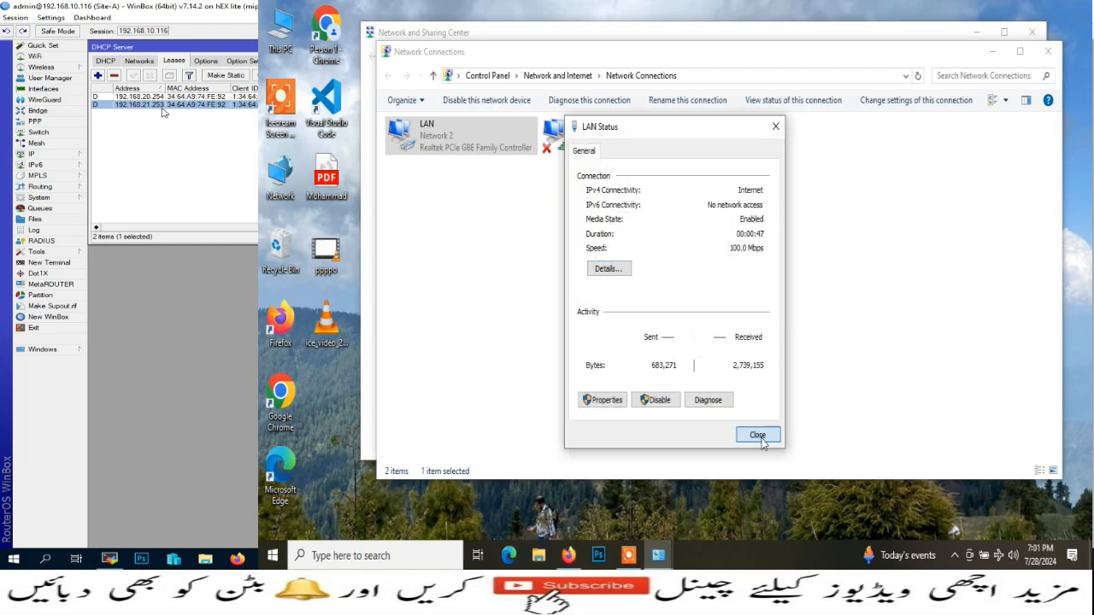
{"action": "left_click", "coordinate": [760, 438]}
{"action": "left_click", "coordinate": [1048, 52]}
{"action": "left_click", "coordinate": [1033, 34]}
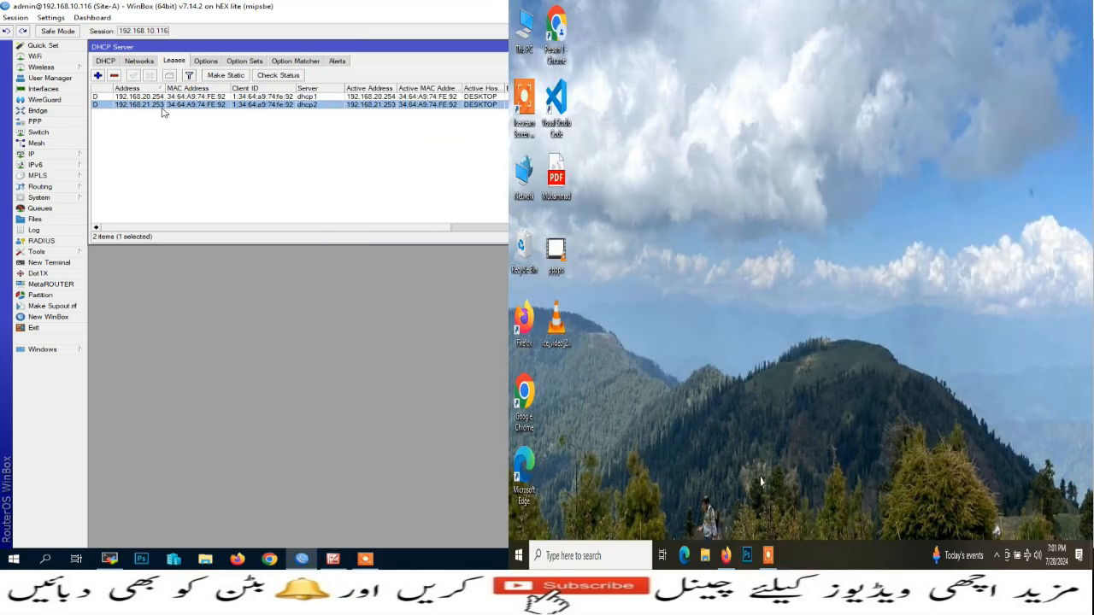
Test internet access from VLAN 21 by searching YouTube for sports4all in the client's Firefox and browsing the results.
{"action": "left_click", "coordinate": [726, 555]}
{"action": "left_click", "coordinate": [590, 17]}
{"action": "left_click", "coordinate": [735, 86]}
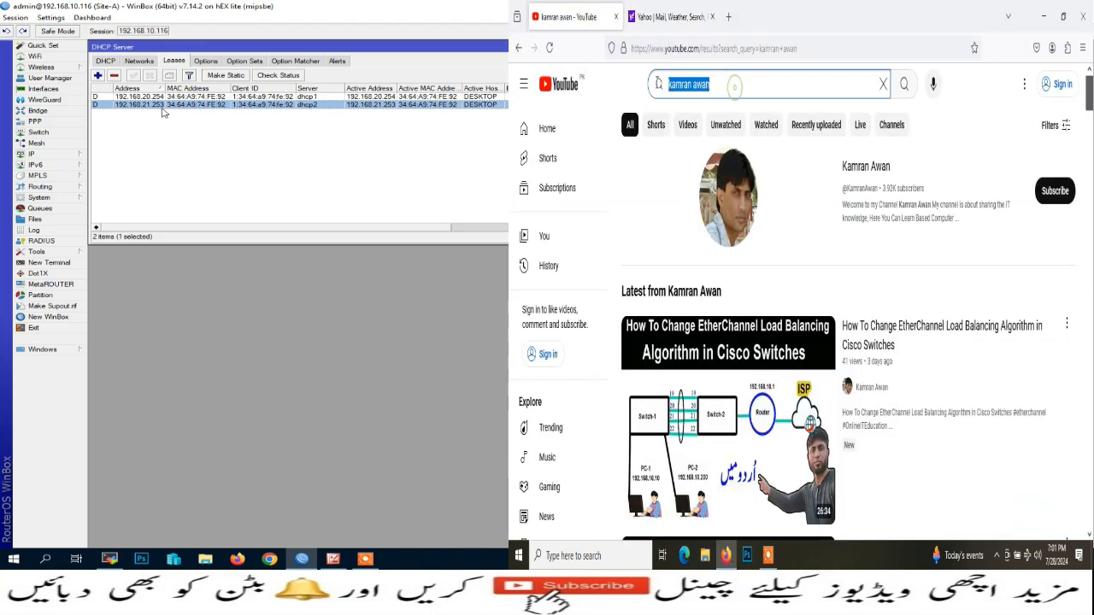
{"action": "type", "text": "sports4all"}
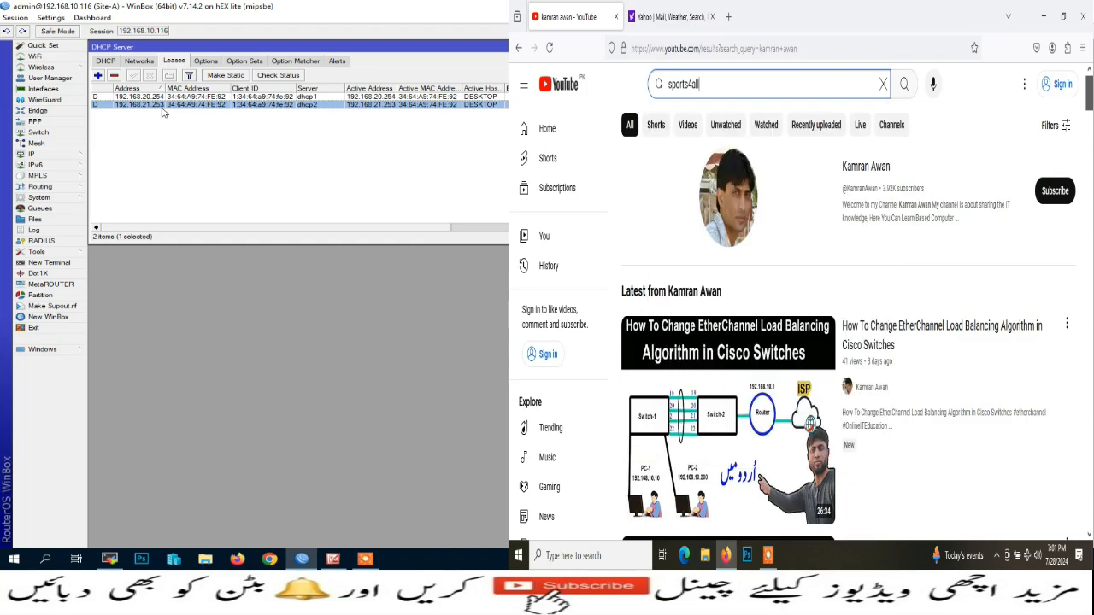
{"action": "key", "text": "Return"}
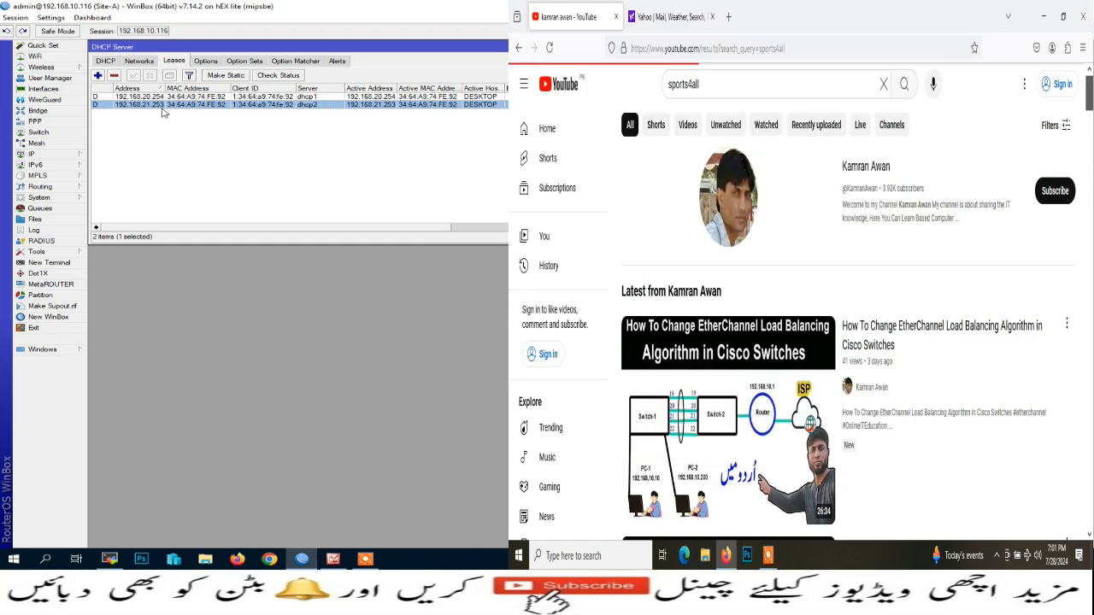
{"action": "scroll", "coordinate": [667, 149], "scroll_direction": "down", "scroll_amount": 5}
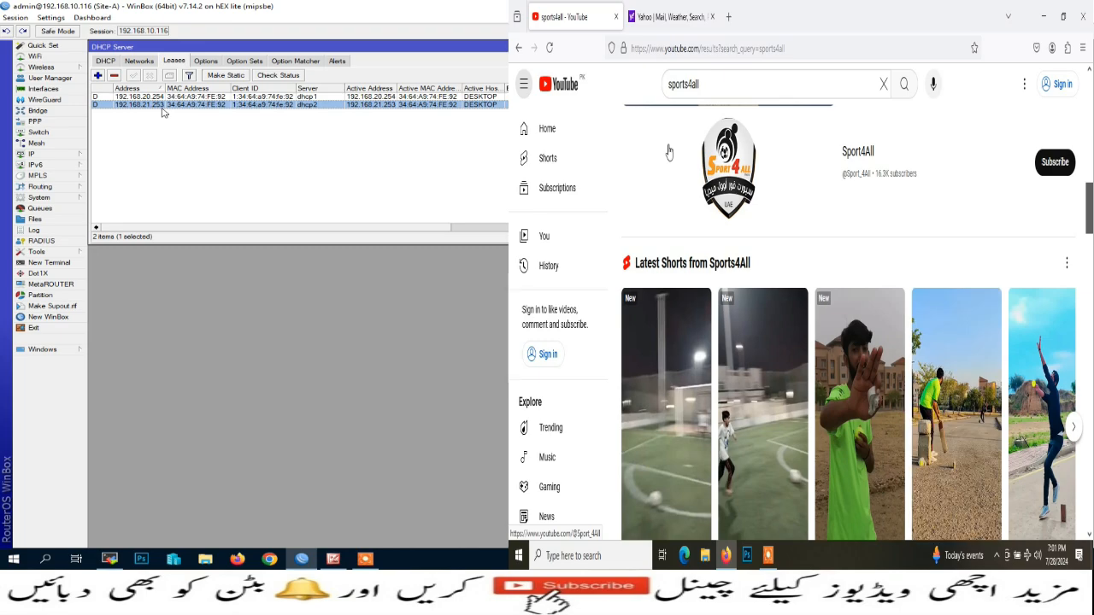
{"action": "scroll", "coordinate": [669, 151], "scroll_direction": "down", "scroll_amount": 8}
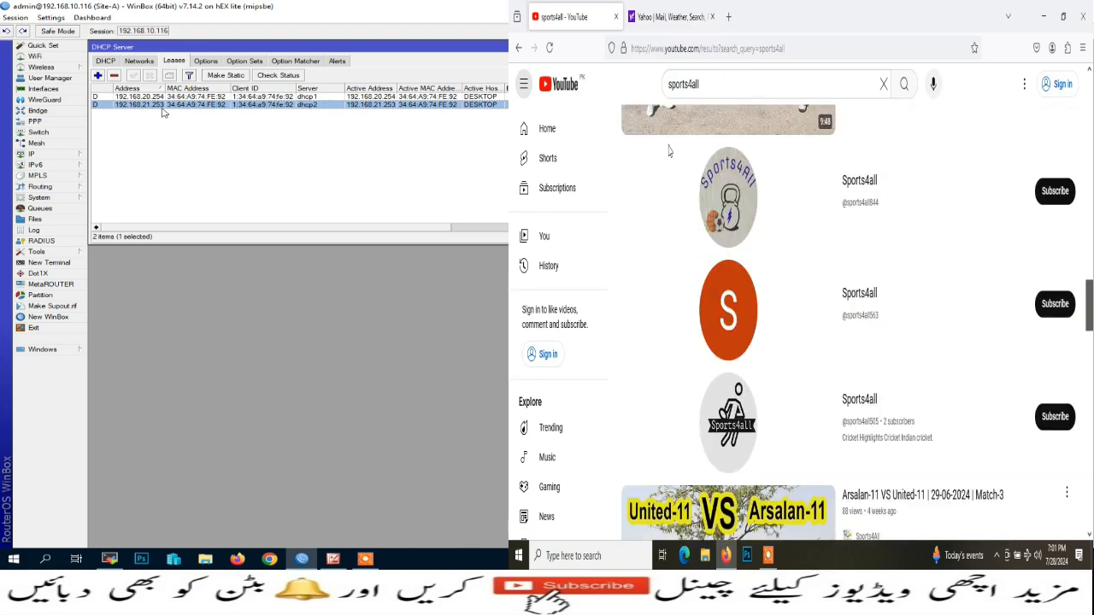
{"action": "left_click", "coordinate": [682, 16]}
{"action": "left_click", "coordinate": [695, 49]}
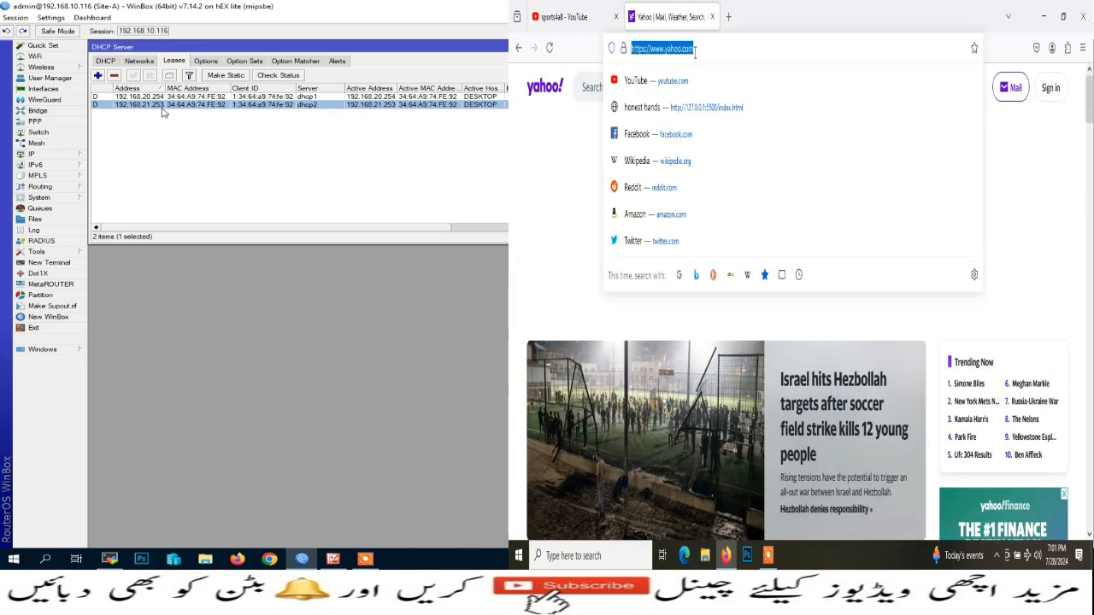
{"action": "type", "text": "google"}
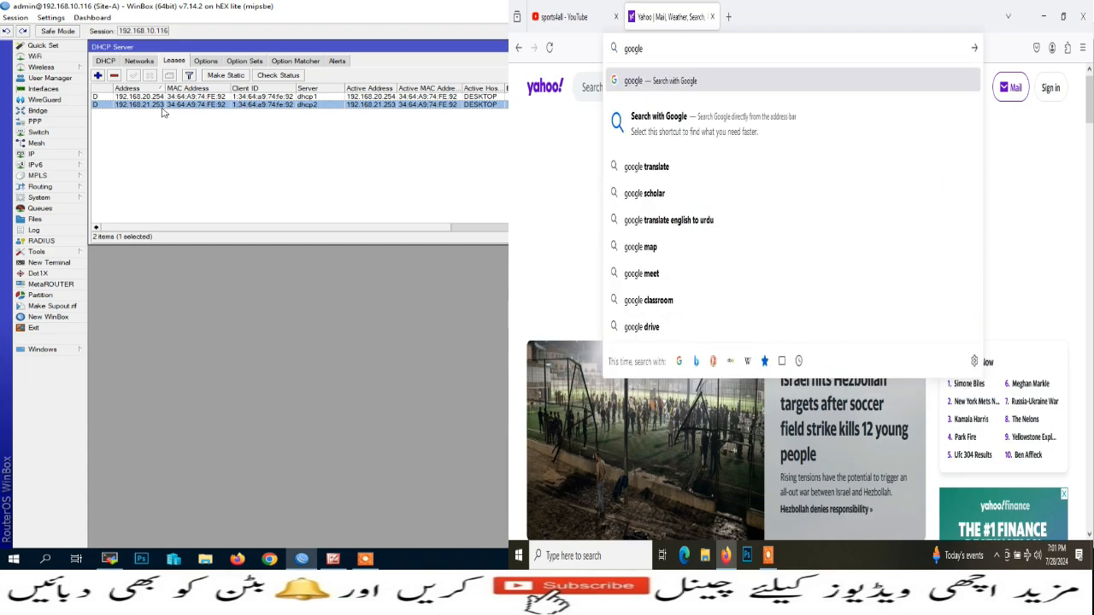
{"action": "key", "text": "ctrl+Return"}
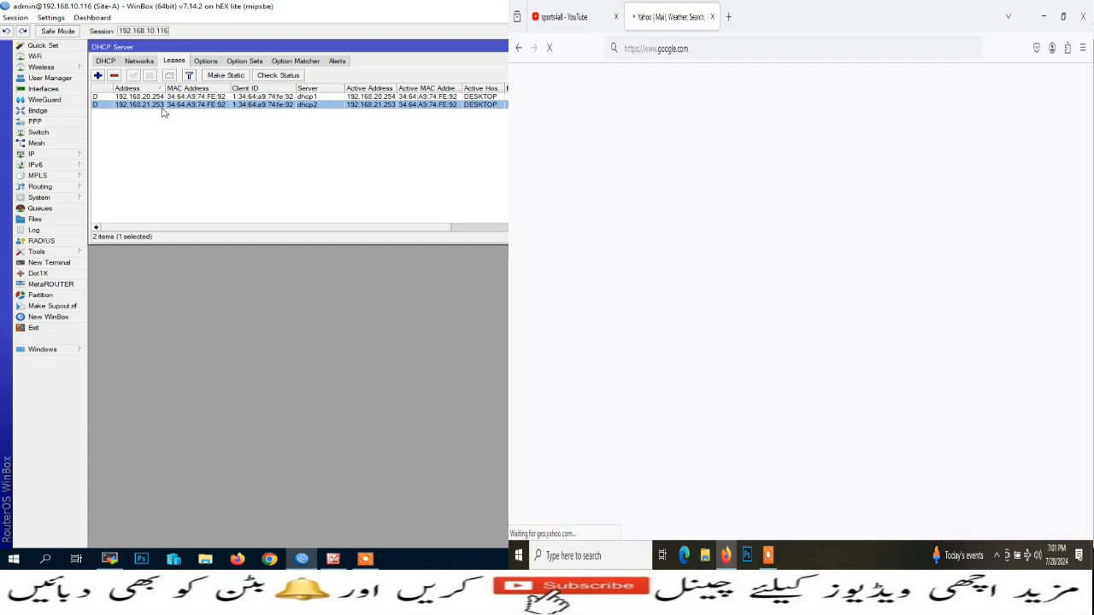